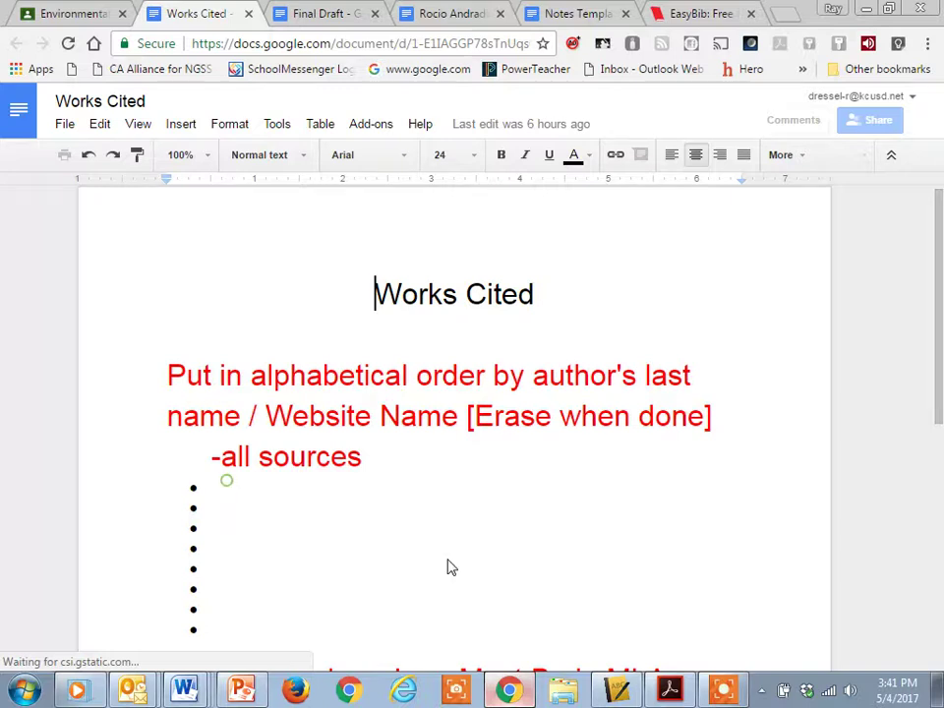
Step: Type '10 sources +' on the first empty bullet of the Works Cited list
{"action": "scroll", "coordinate": [309, 546], "scroll_direction": "down", "scroll_amount": 3}
{"action": "left_click", "coordinate": [218, 240]}
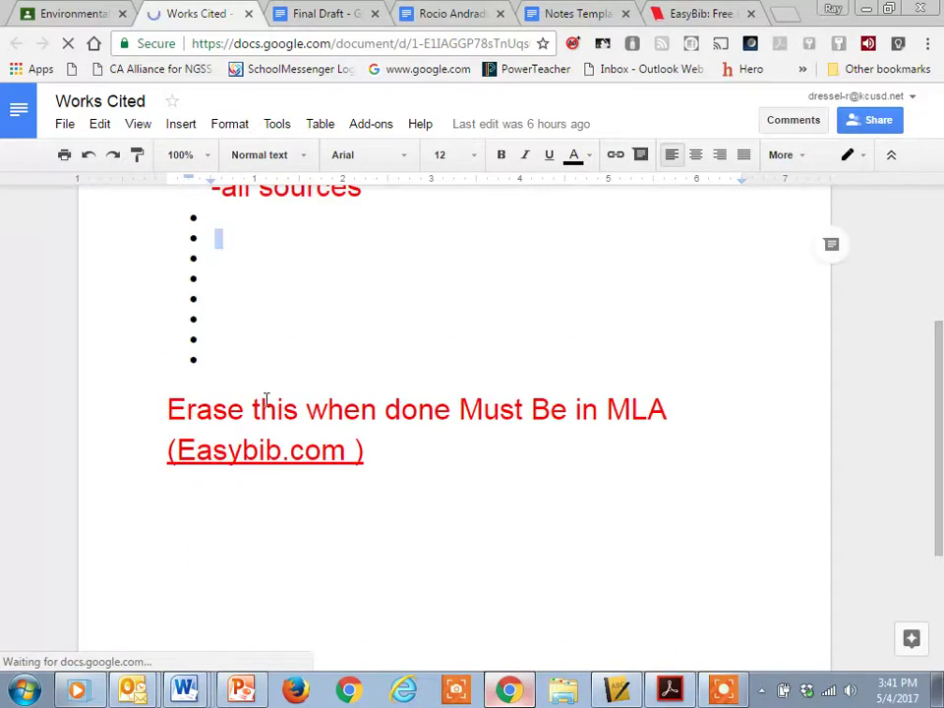
{"action": "left_click", "coordinate": [217, 220]}
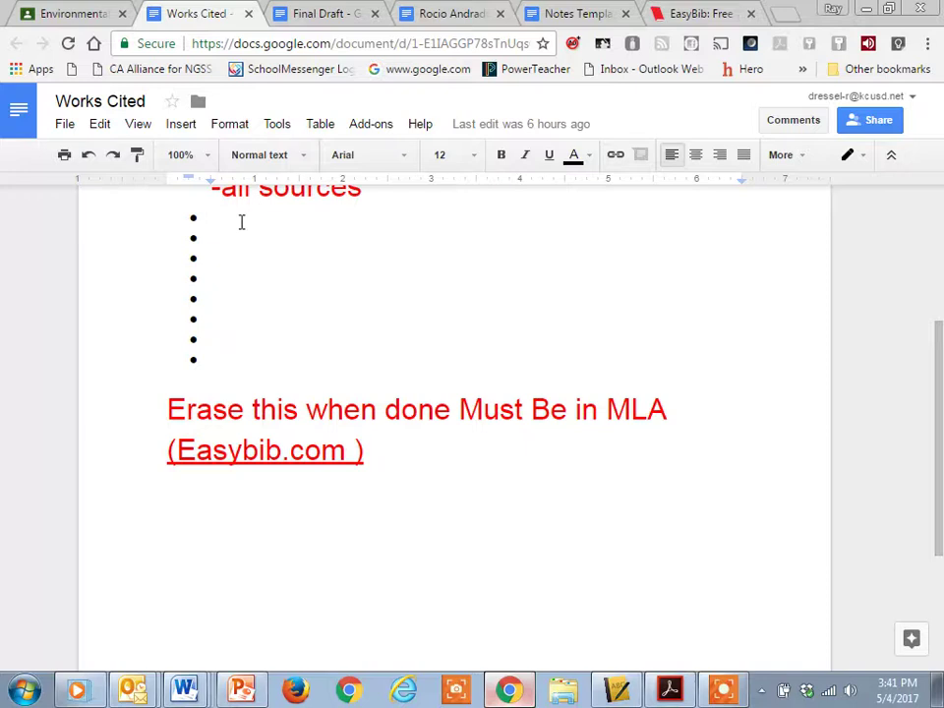
{"action": "type", "text": "10 sources +"}
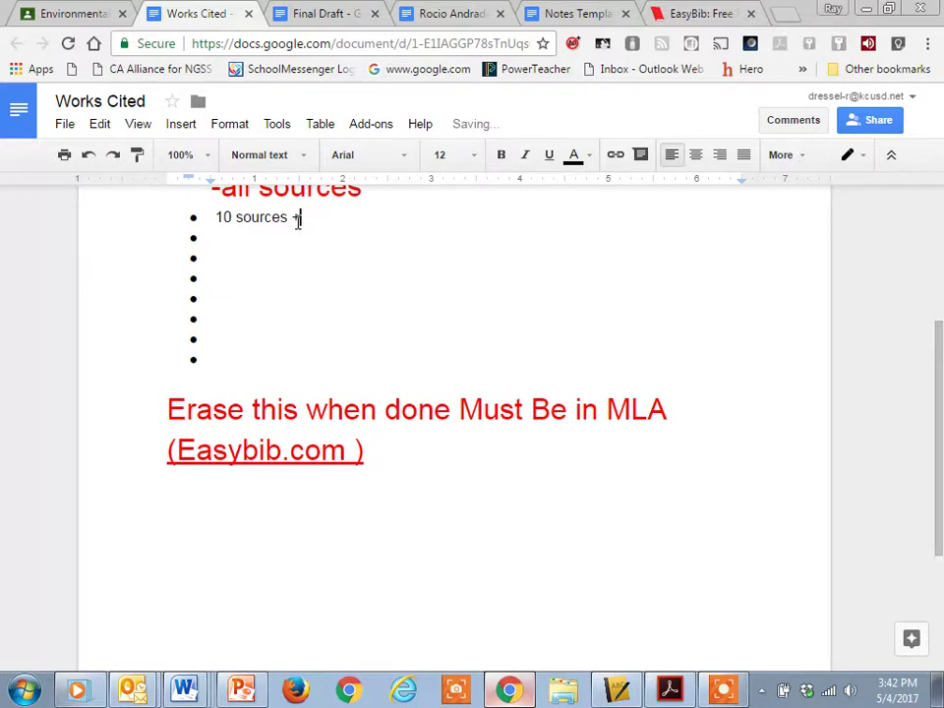
{"action": "scroll", "coordinate": [293, 247], "scroll_direction": "up", "scroll_amount": 2}
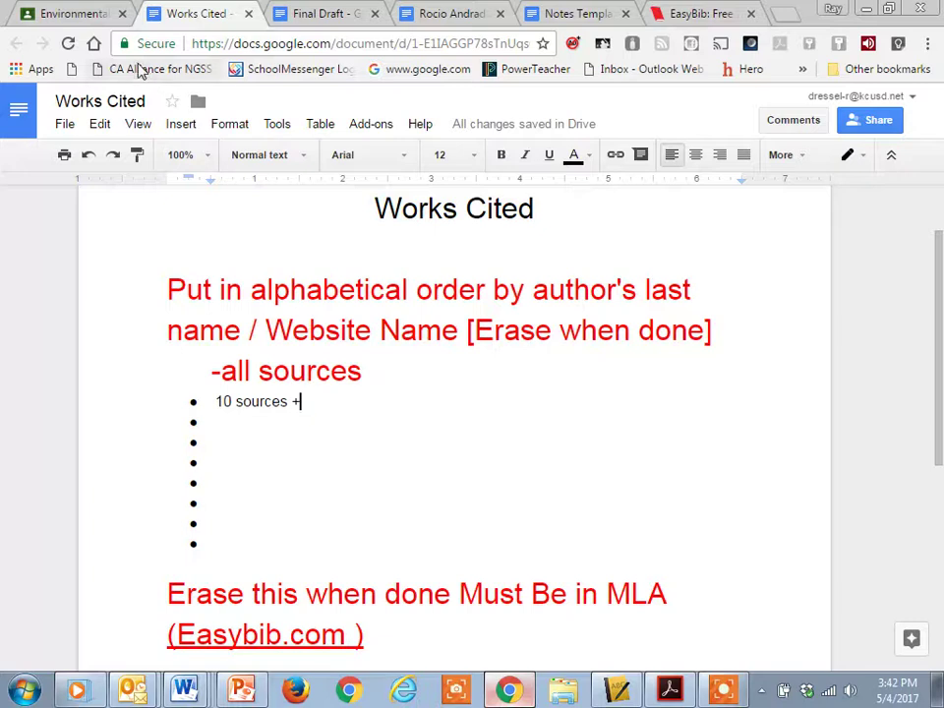
{"action": "left_click", "coordinate": [329, 13]}
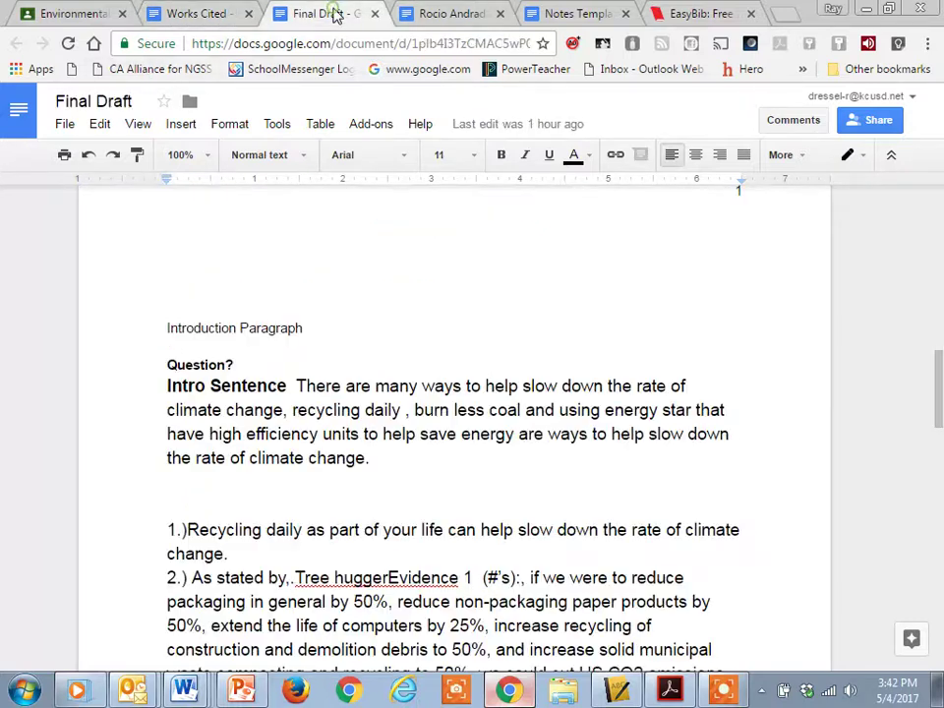
{"action": "left_click", "coordinate": [433, 14]}
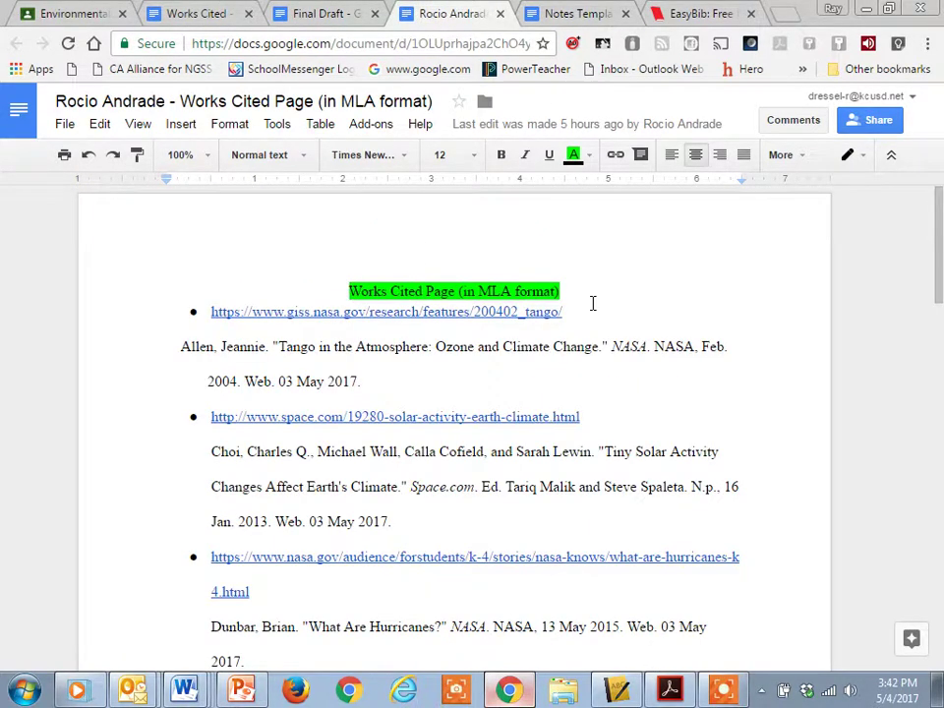
{"action": "scroll", "coordinate": [590, 302], "scroll_direction": "down", "scroll_amount": 1}
{"action": "scroll", "coordinate": [437, 262], "scroll_direction": "up", "scroll_amount": 1}
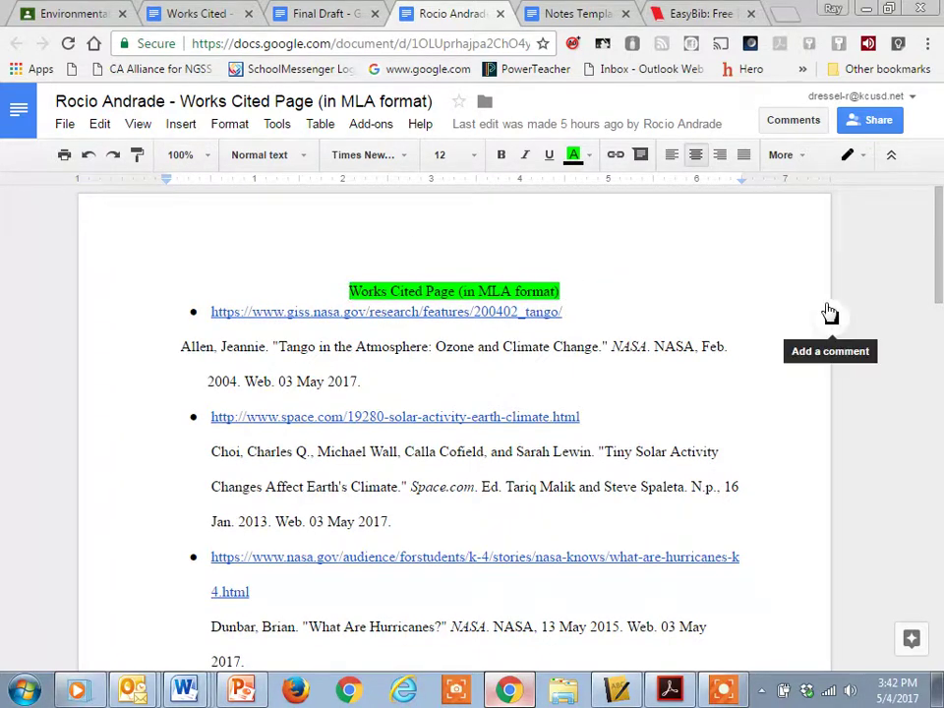
{"action": "scroll", "coordinate": [499, 311], "scroll_direction": "down", "scroll_amount": 1}
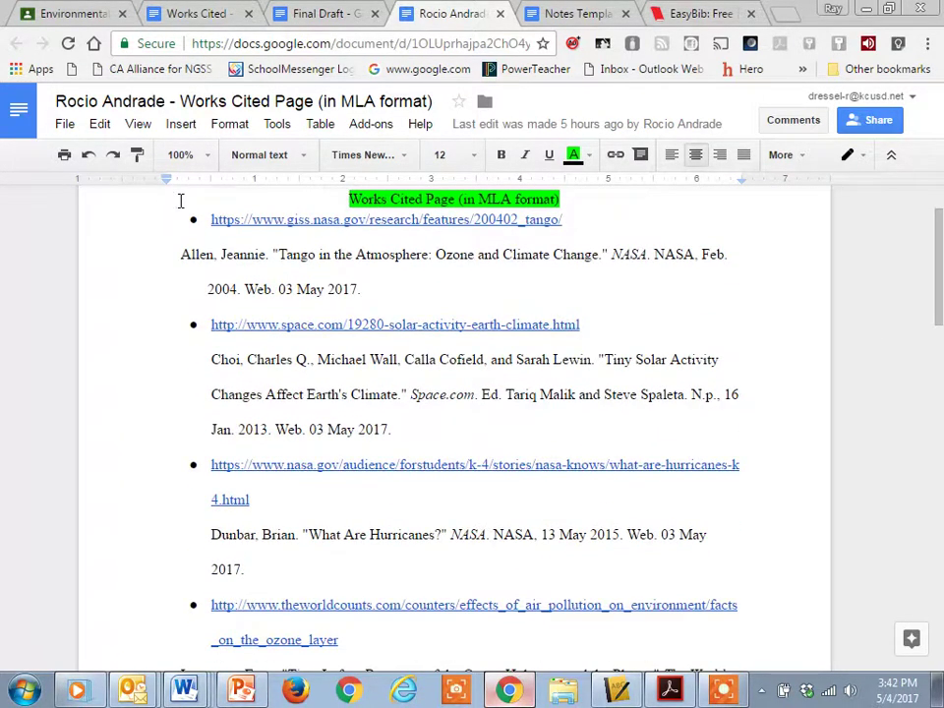
{"action": "left_click_drag", "start_coordinate": [205, 226], "coordinate": [627, 236]}
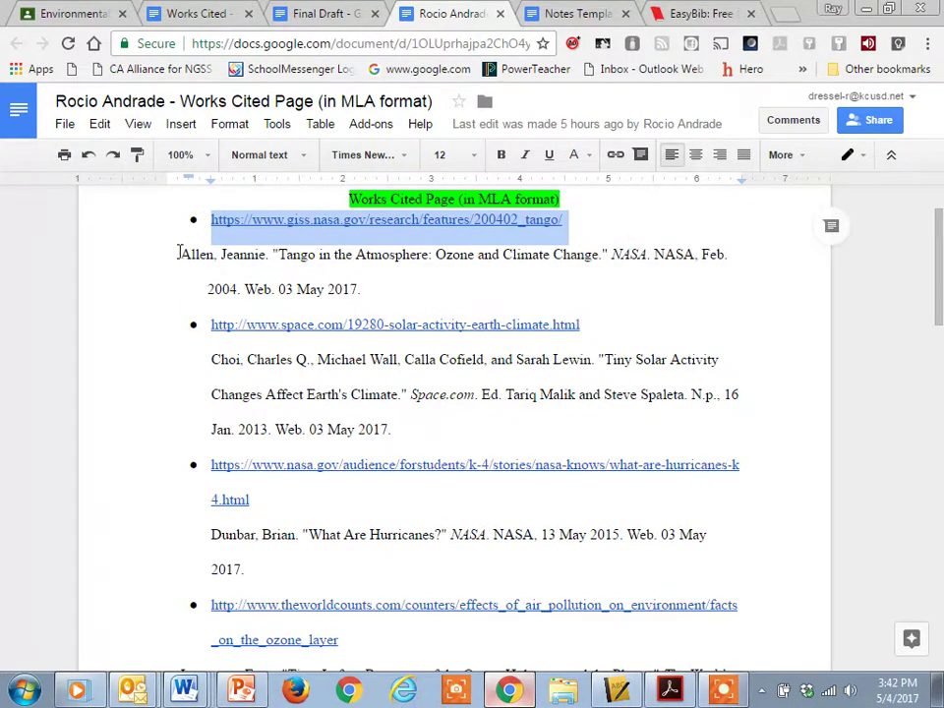
{"action": "left_click_drag", "start_coordinate": [173, 252], "coordinate": [428, 299]}
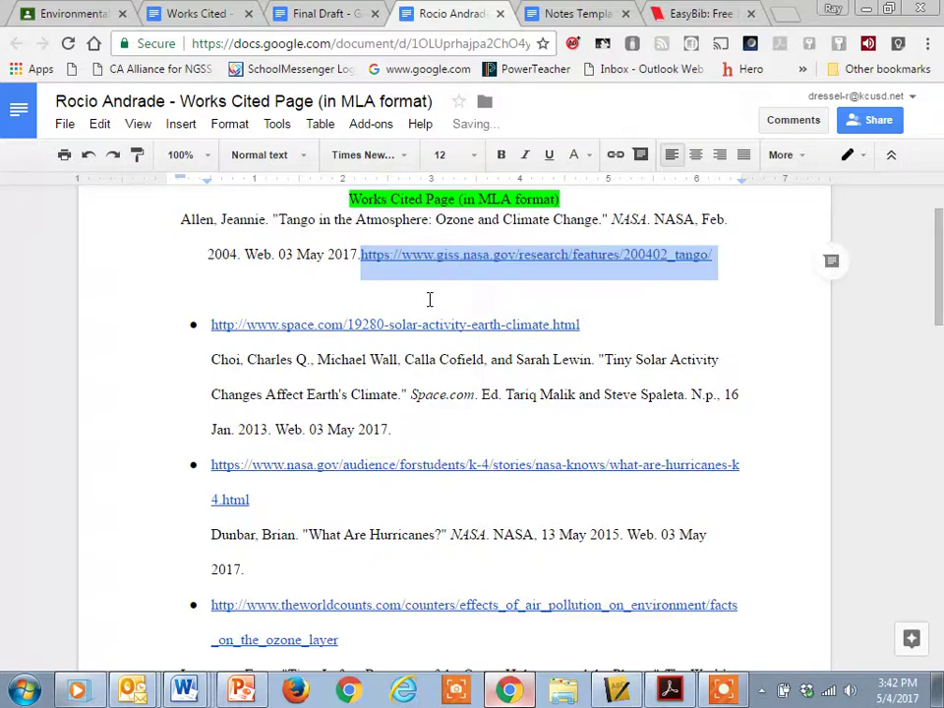
{"action": "key", "text": "ctrl+z"}
{"action": "scroll", "coordinate": [495, 295], "scroll_direction": "down", "scroll_amount": 5}
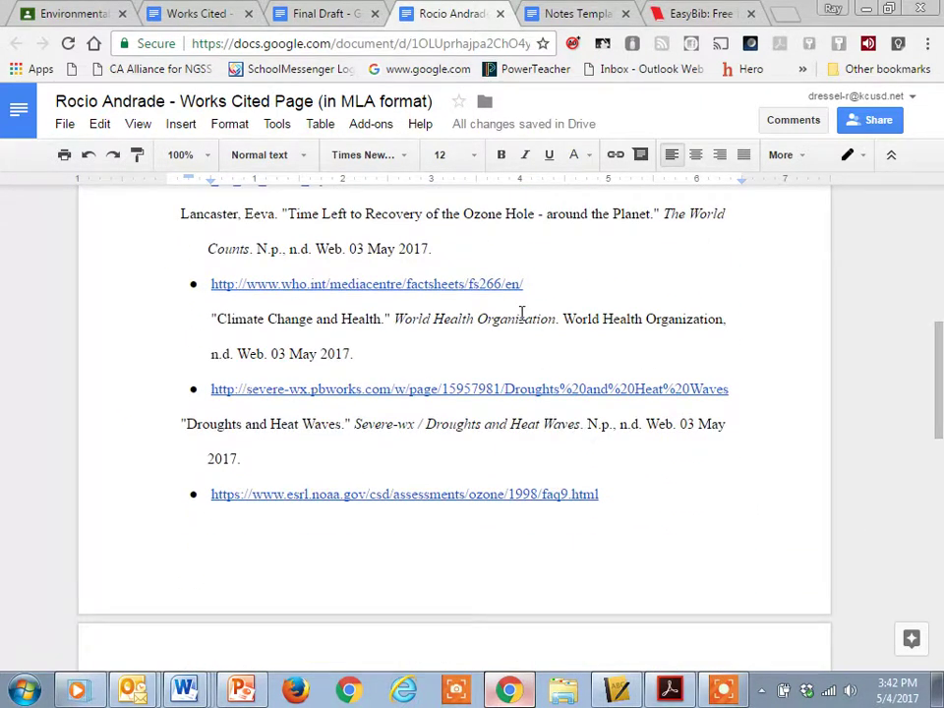
{"action": "scroll", "coordinate": [524, 317], "scroll_direction": "down", "scroll_amount": 4}
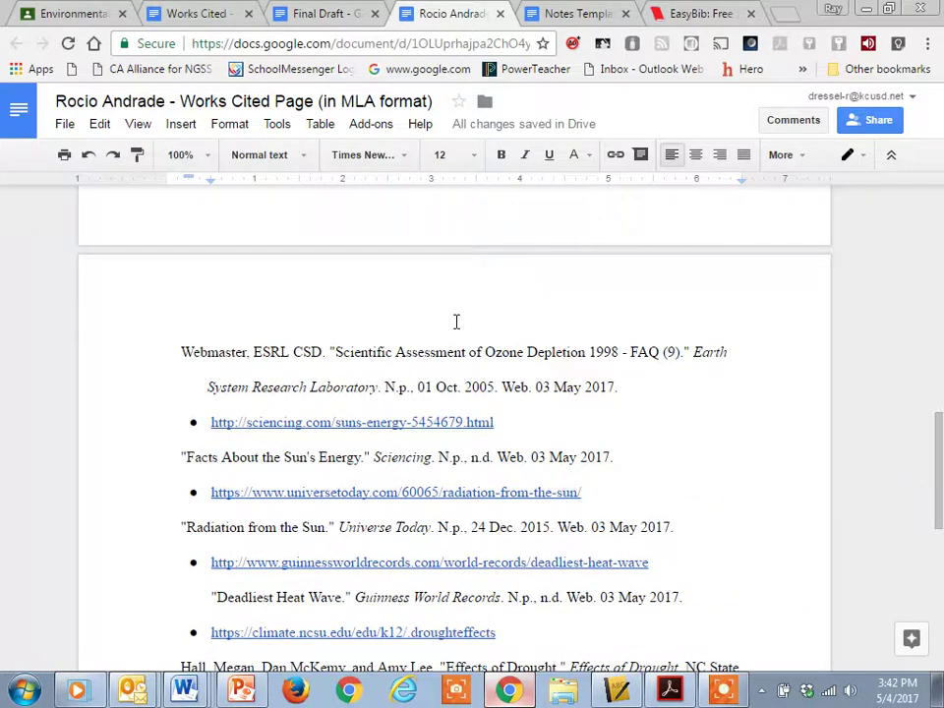
{"action": "scroll", "coordinate": [433, 354], "scroll_direction": "down", "scroll_amount": 3}
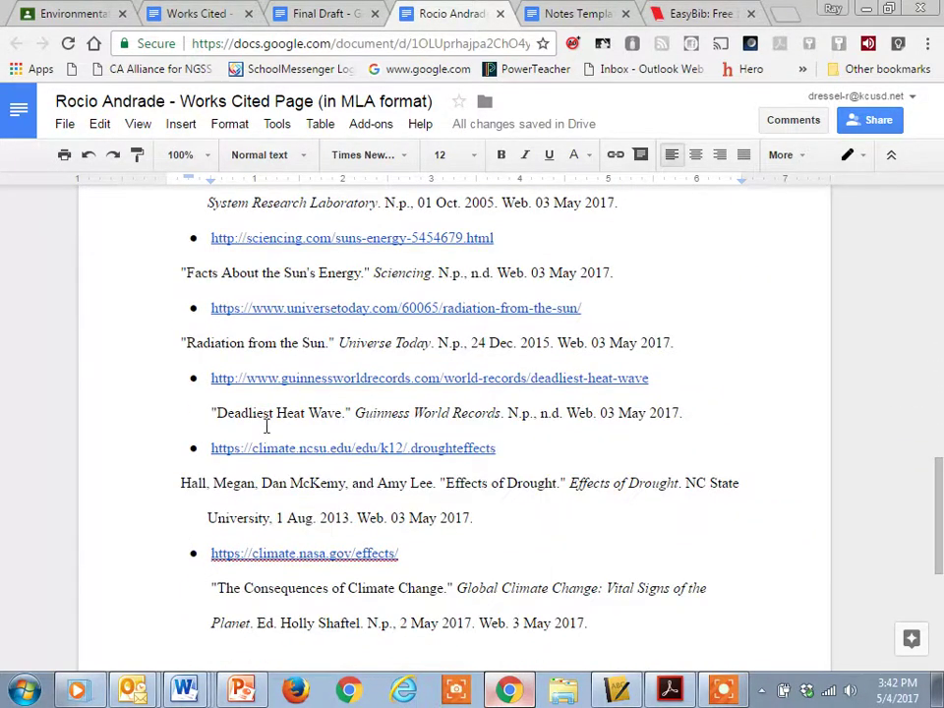
{"action": "scroll", "coordinate": [265, 427], "scroll_direction": "down", "scroll_amount": 2}
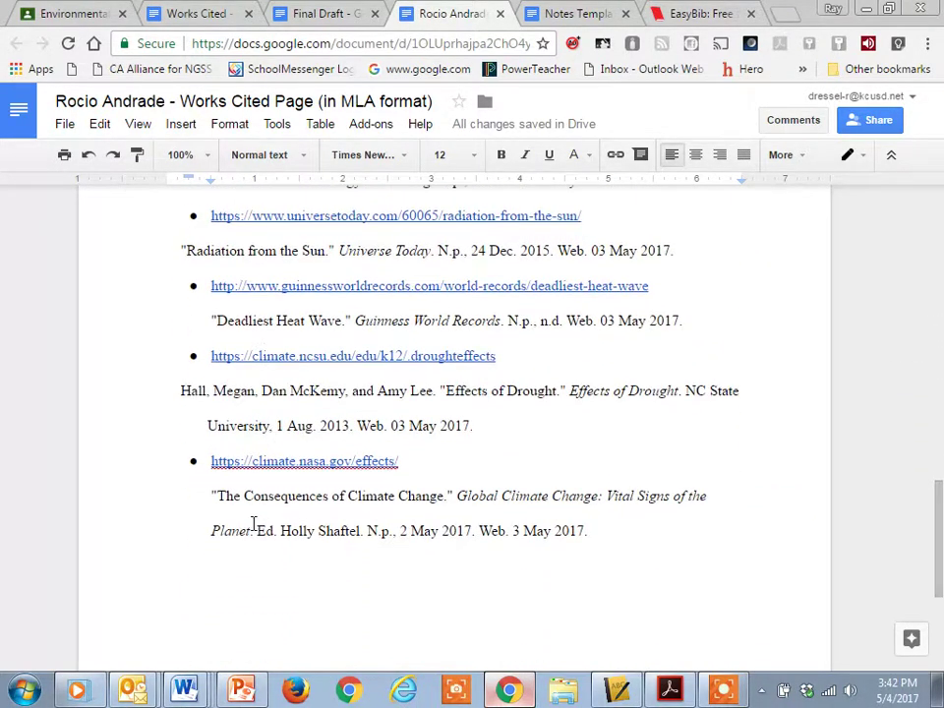
{"action": "double_click", "coordinate": [169, 391]}
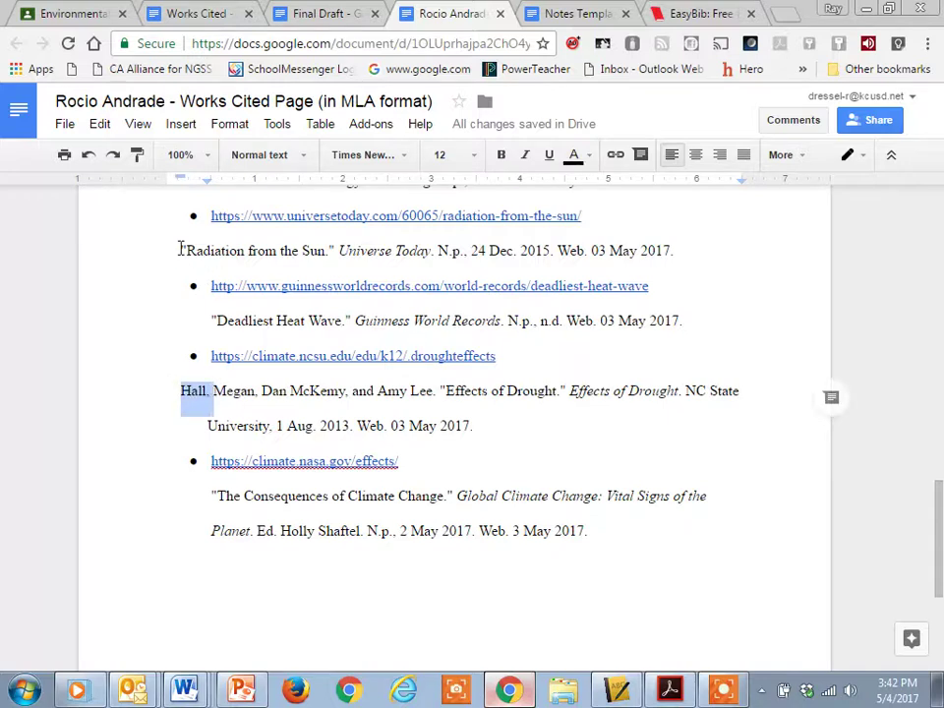
{"action": "left_click_drag", "start_coordinate": [182, 254], "coordinate": [238, 253]}
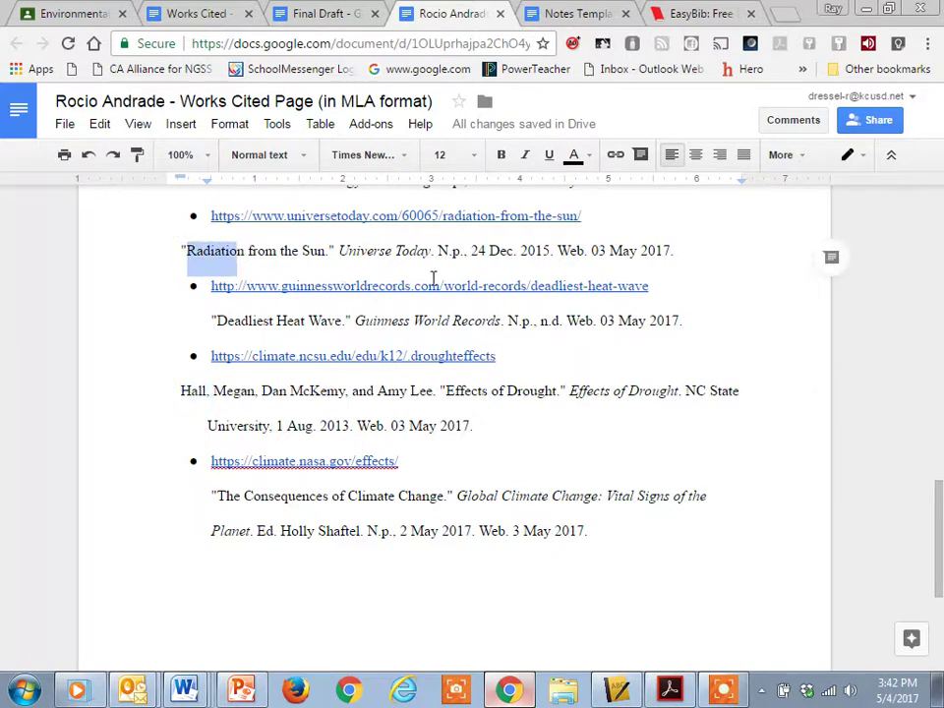
{"action": "scroll", "coordinate": [437, 278], "scroll_direction": "up", "scroll_amount": 7}
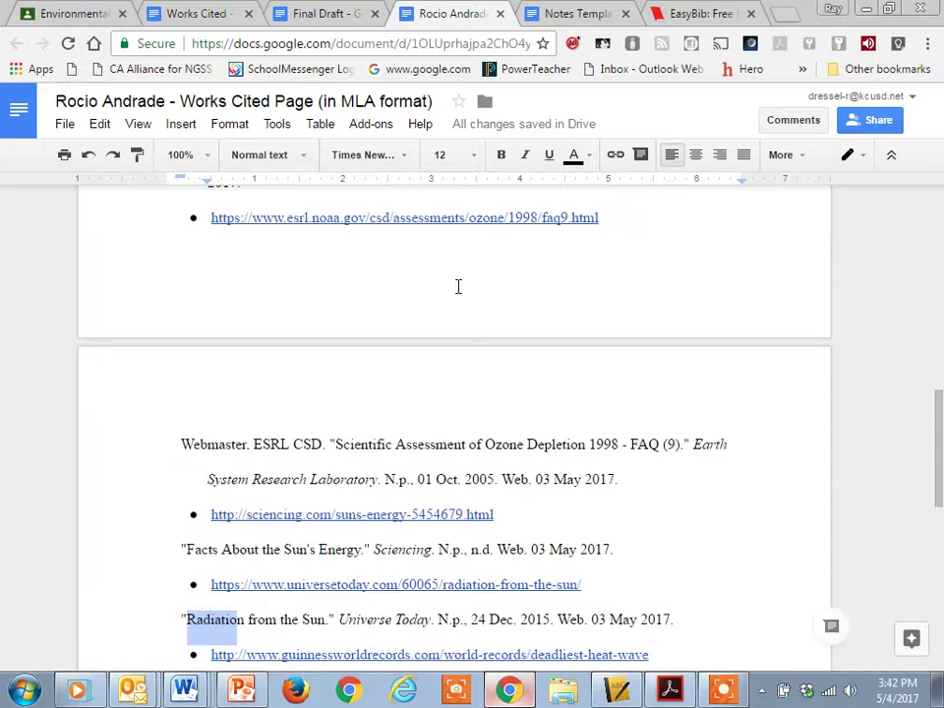
{"action": "scroll", "coordinate": [457, 285], "scroll_direction": "up", "scroll_amount": 5}
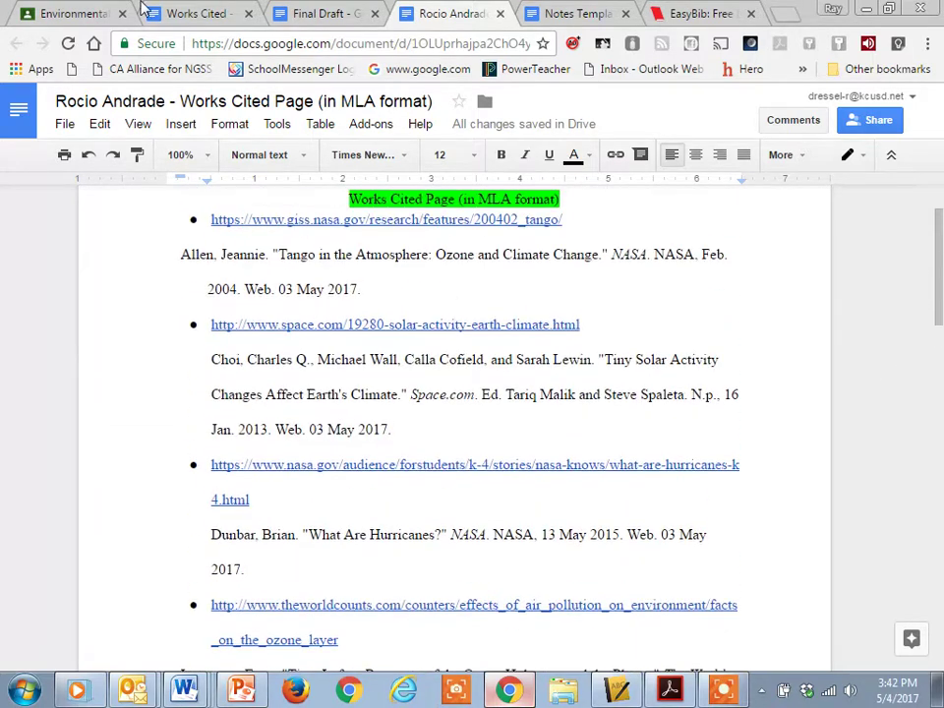
Step: Highlight the alphabetical-order instruction, then view the example MLA Works Cited Page
{"action": "left_click", "coordinate": [220, 16]}
{"action": "scroll", "coordinate": [341, 406], "scroll_direction": "down", "scroll_amount": 3}
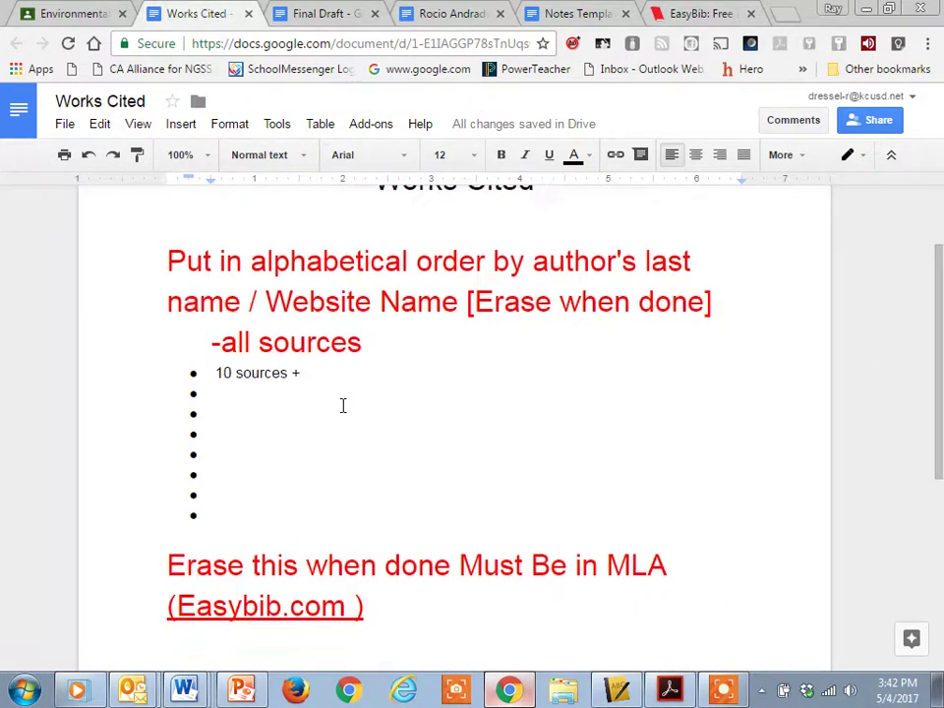
{"action": "scroll", "coordinate": [346, 307], "scroll_direction": "up", "scroll_amount": 2}
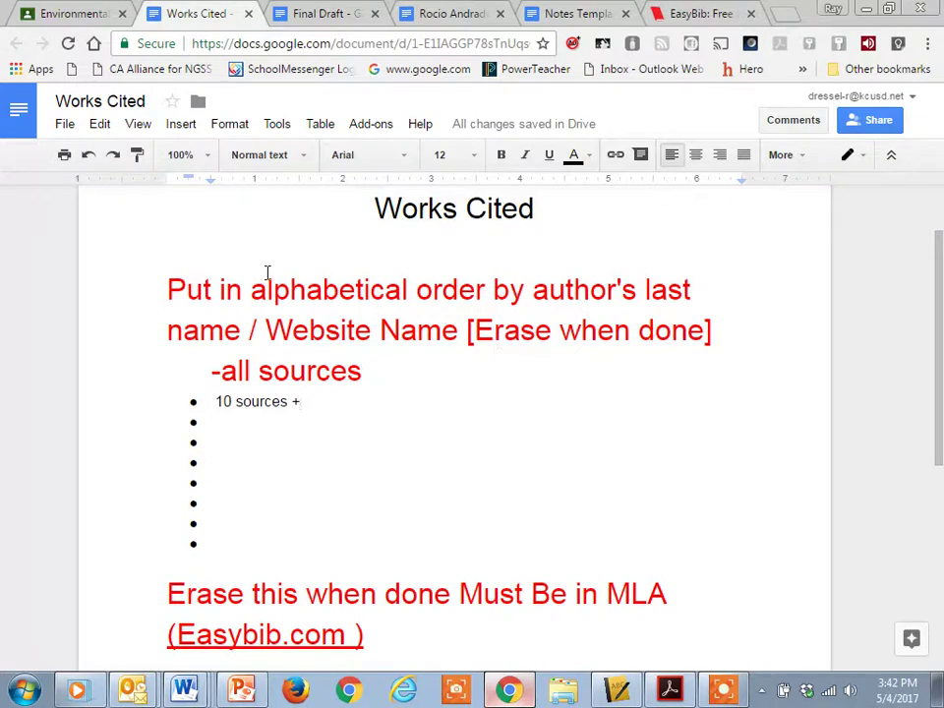
{"action": "left_click_drag", "start_coordinate": [167, 297], "coordinate": [491, 291]}
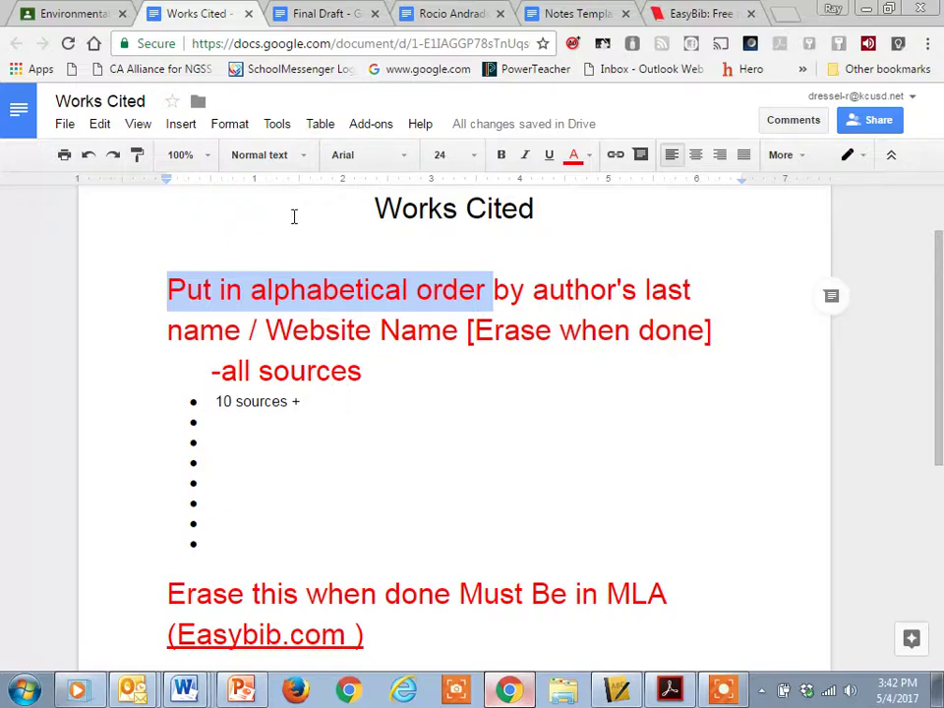
{"action": "left_click", "coordinate": [327, 14]}
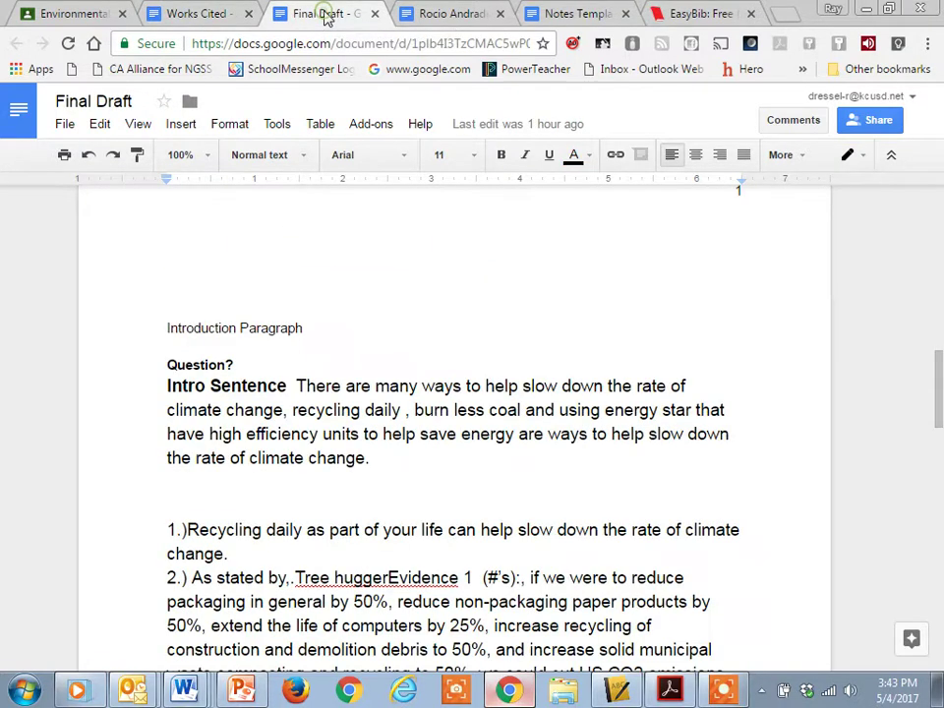
{"action": "left_click", "coordinate": [450, 13]}
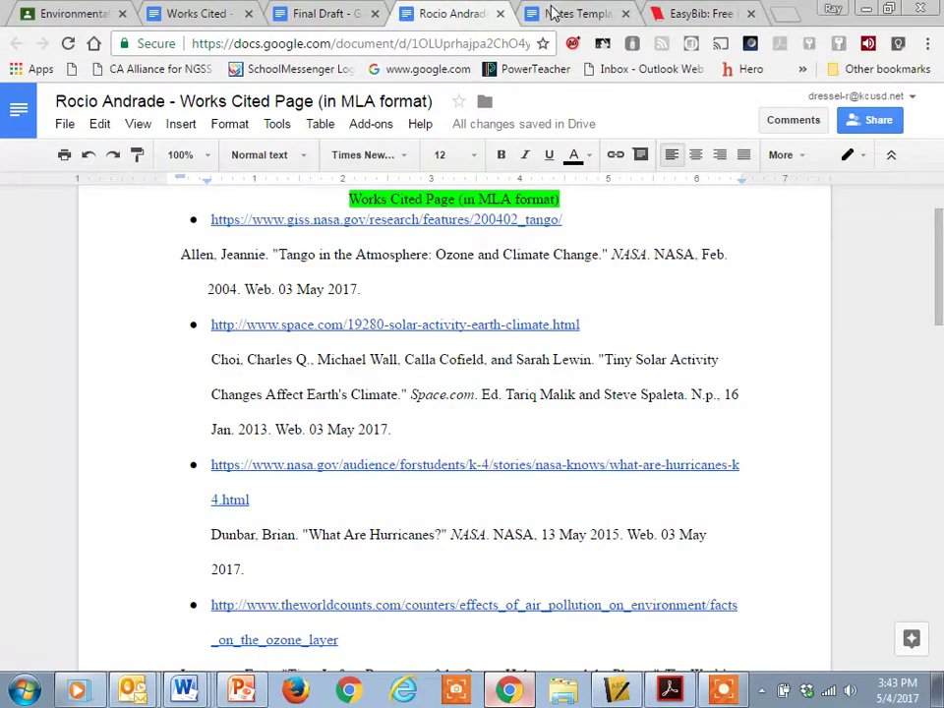
Step: Reveal the web address behind the NASA source link in the notes template
{"action": "left_click", "coordinate": [556, 12]}
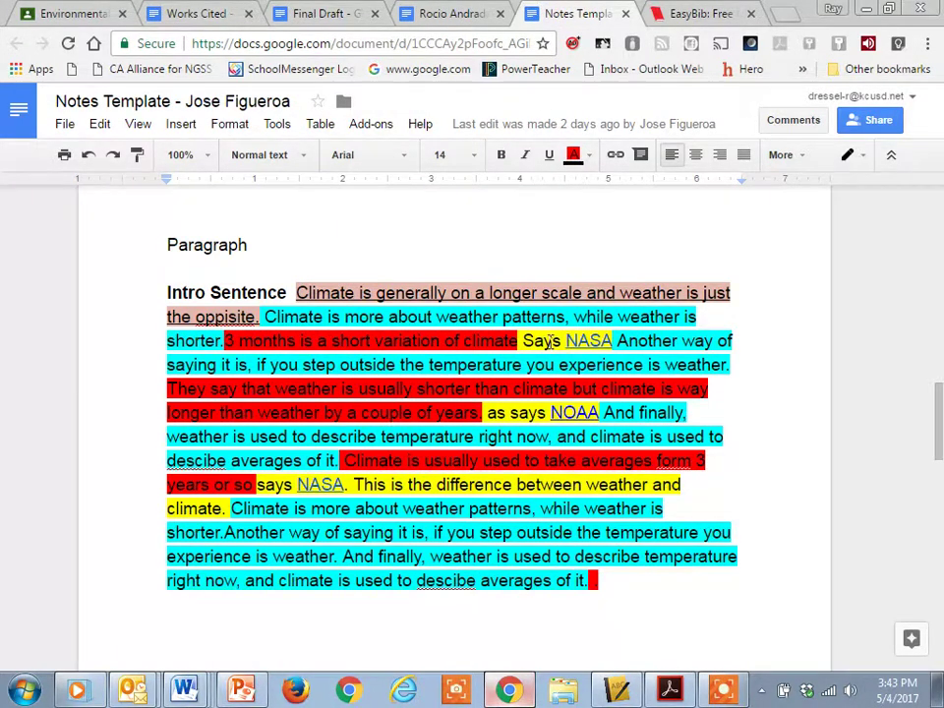
{"action": "scroll", "coordinate": [553, 342], "scroll_direction": "up", "scroll_amount": 15}
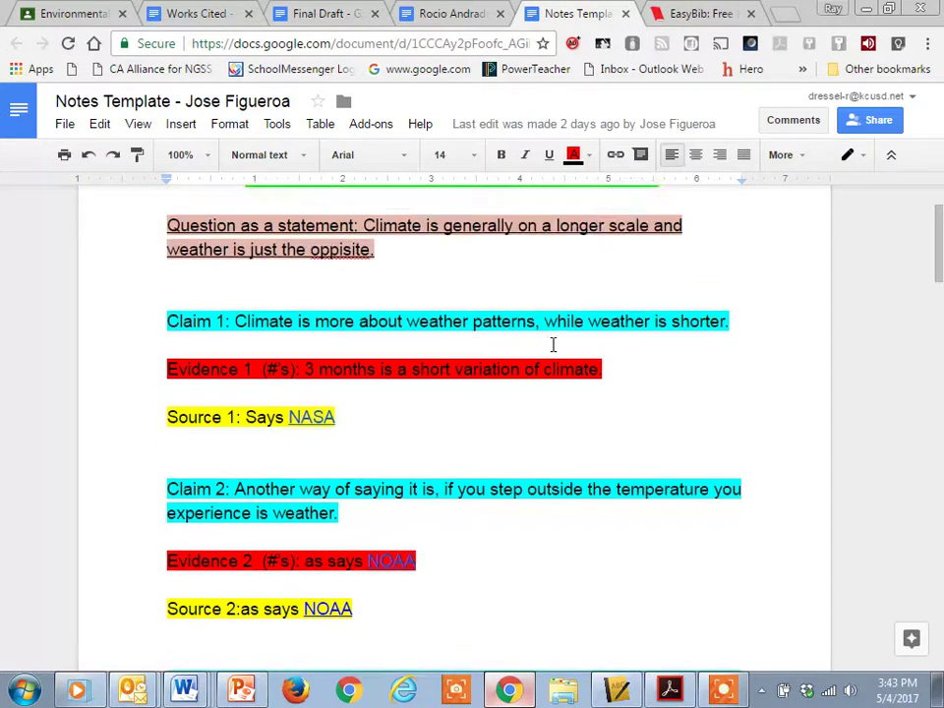
{"action": "scroll", "coordinate": [553, 344], "scroll_direction": "up", "scroll_amount": 2}
{"action": "scroll", "coordinate": [552, 345], "scroll_direction": "down", "scroll_amount": 3}
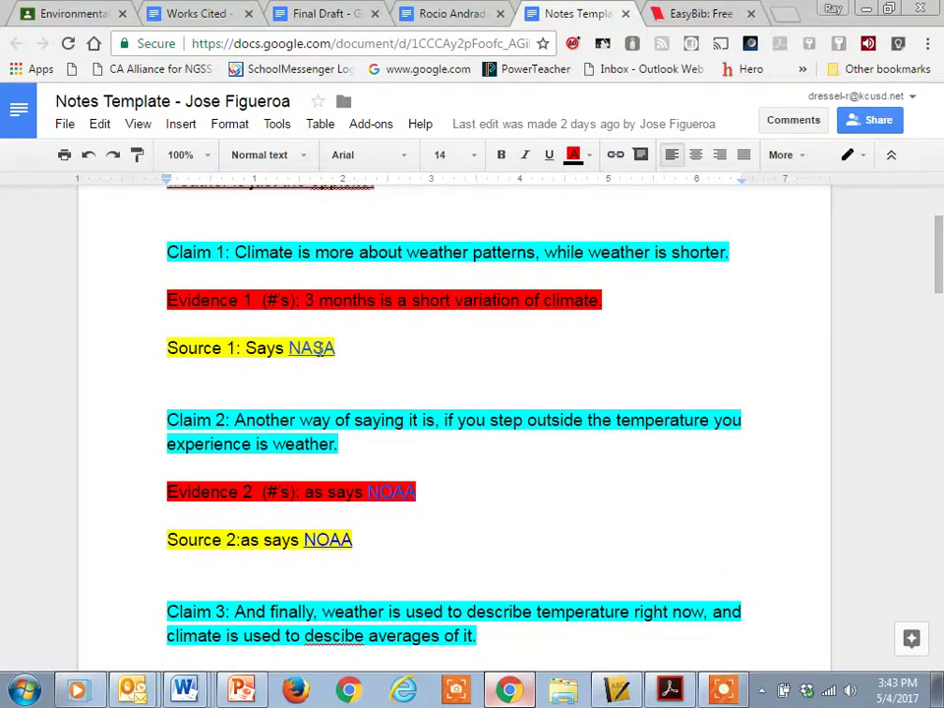
{"action": "left_click", "coordinate": [318, 351]}
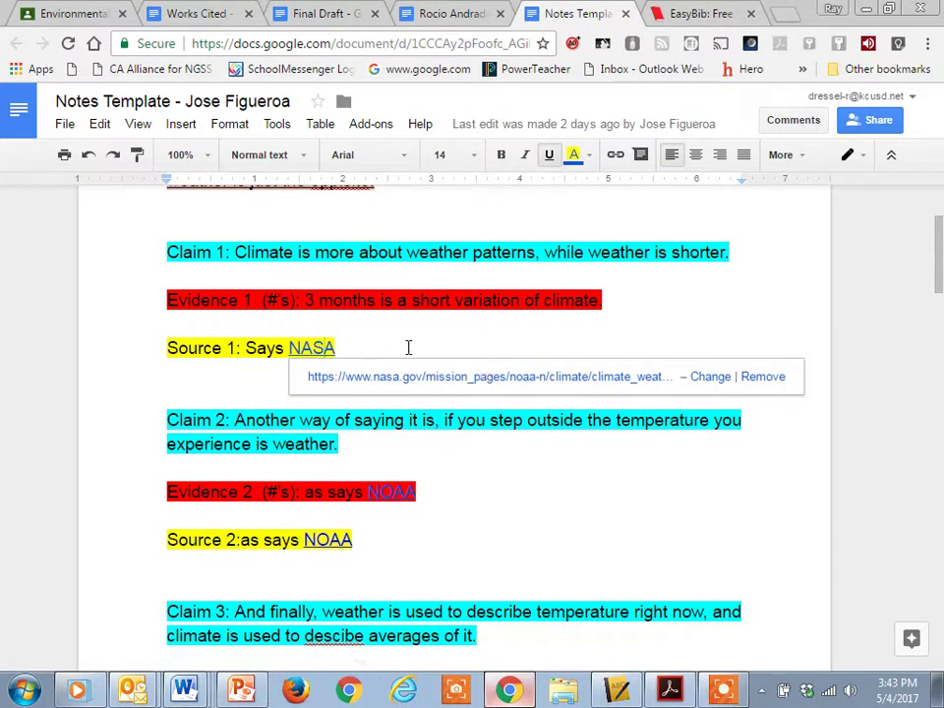
Step: Copy the NASA link's URL from its link editing box
{"action": "left_click", "coordinate": [692, 378]}
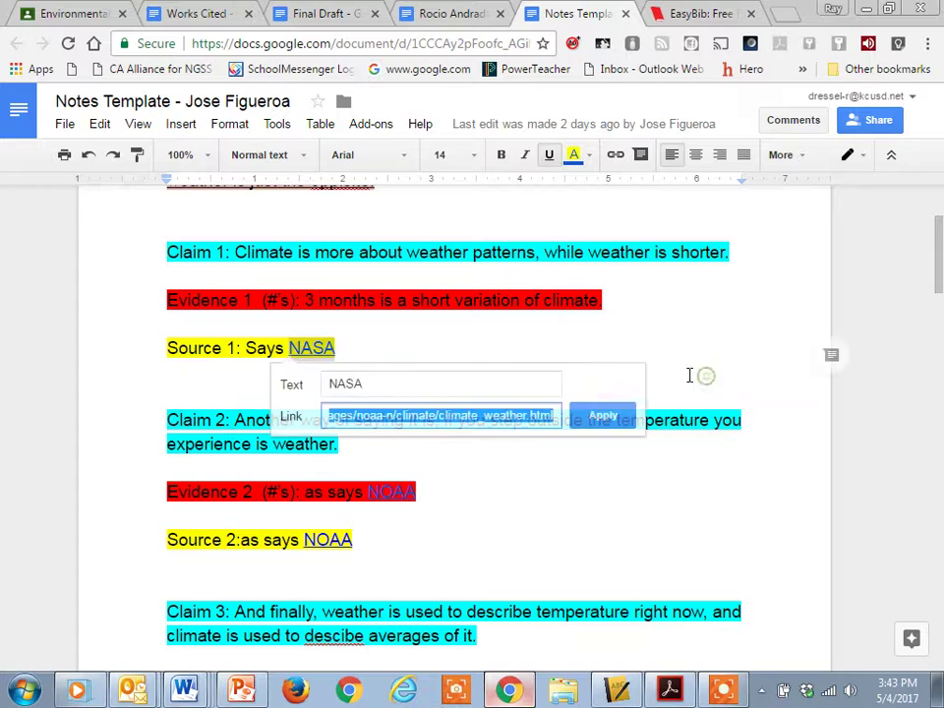
{"action": "right_click", "coordinate": [511, 414]}
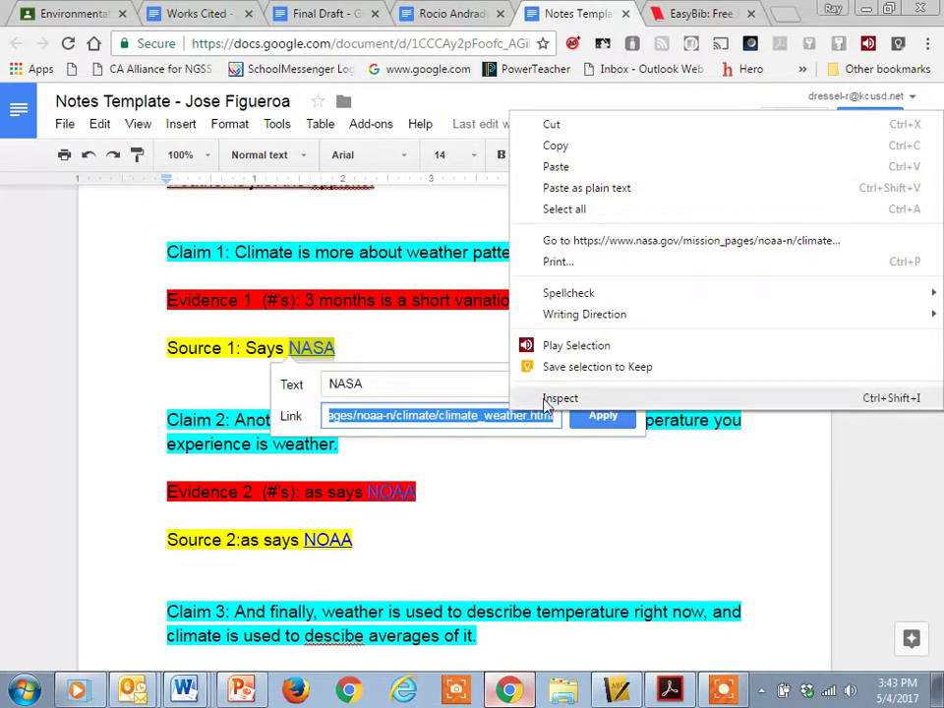
{"action": "left_click", "coordinate": [587, 145]}
{"action": "left_click", "coordinate": [717, 358]}
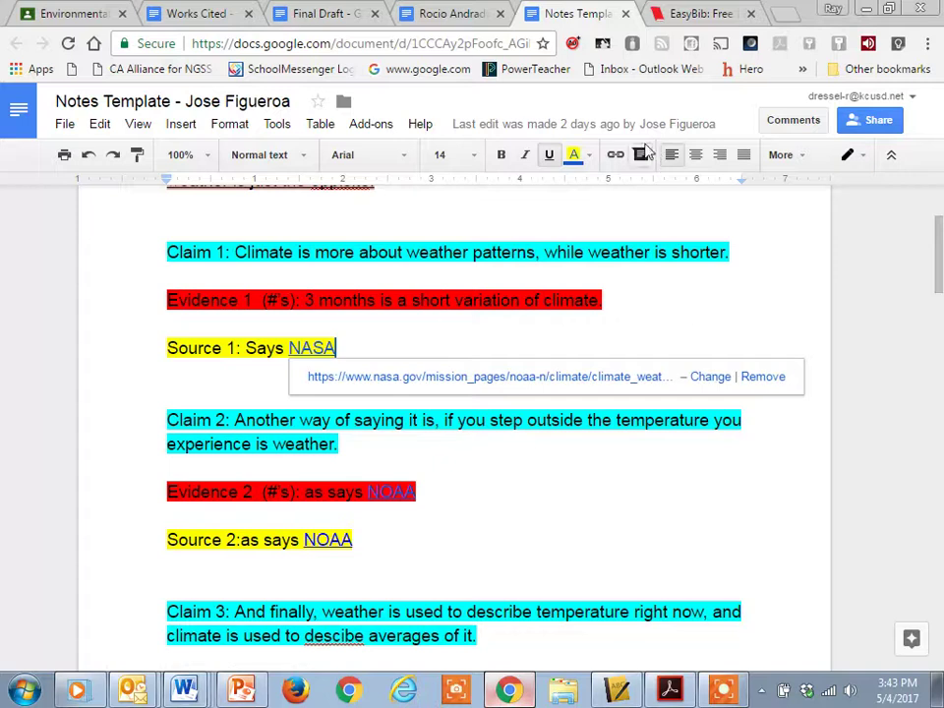
{"action": "right_click", "coordinate": [481, 387]}
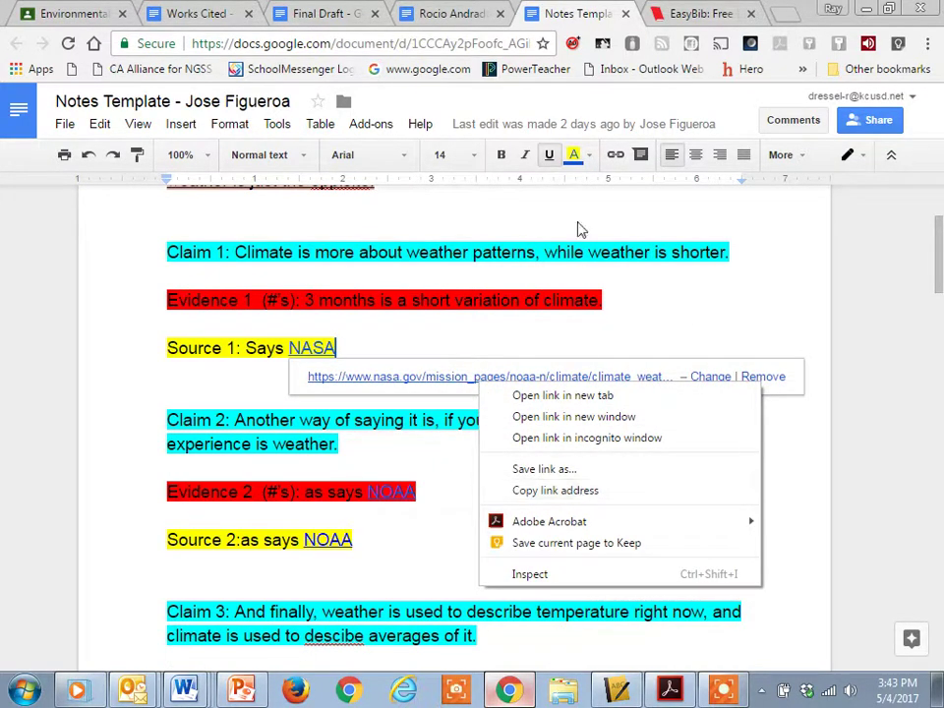
{"action": "left_click", "coordinate": [701, 13]}
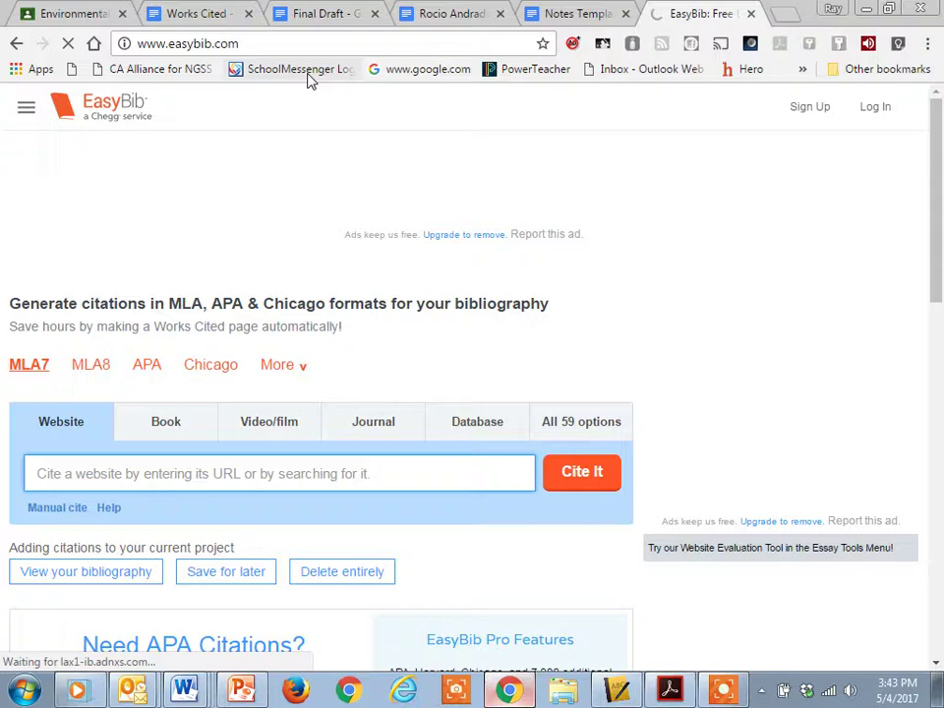
Step: Check the Easybib.com link in the Works Cited instructions
{"action": "left_click", "coordinate": [194, 13]}
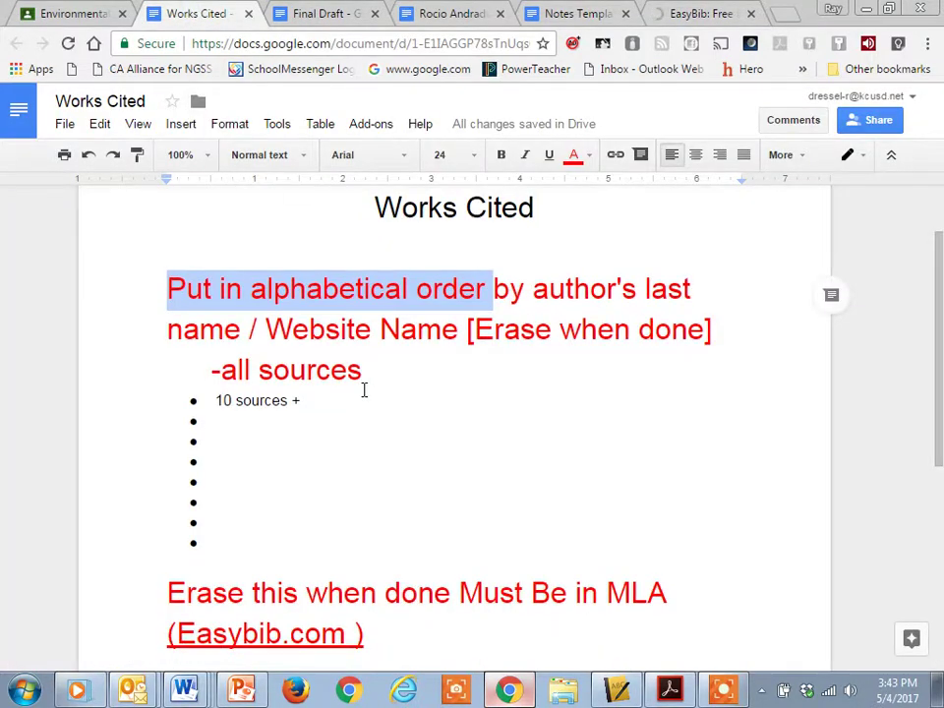
{"action": "scroll", "coordinate": [363, 390], "scroll_direction": "down", "scroll_amount": 3}
{"action": "left_click", "coordinate": [274, 450]}
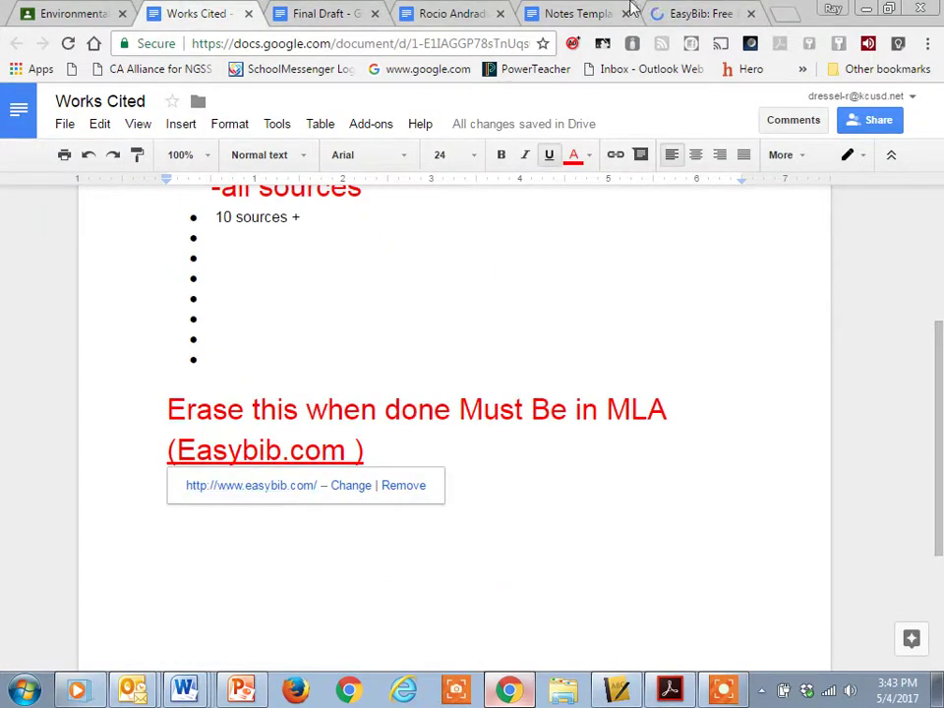
{"action": "left_click", "coordinate": [683, 11]}
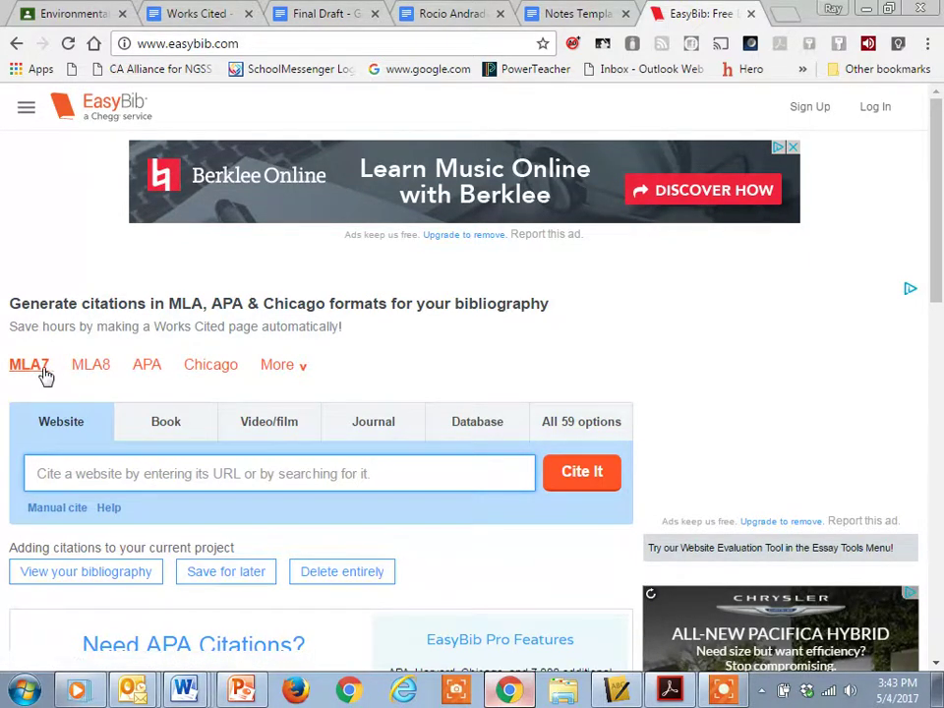
Step: Paste the NASA URL into EasyBib's website field and run Cite It
{"action": "left_click", "coordinate": [221, 474]}
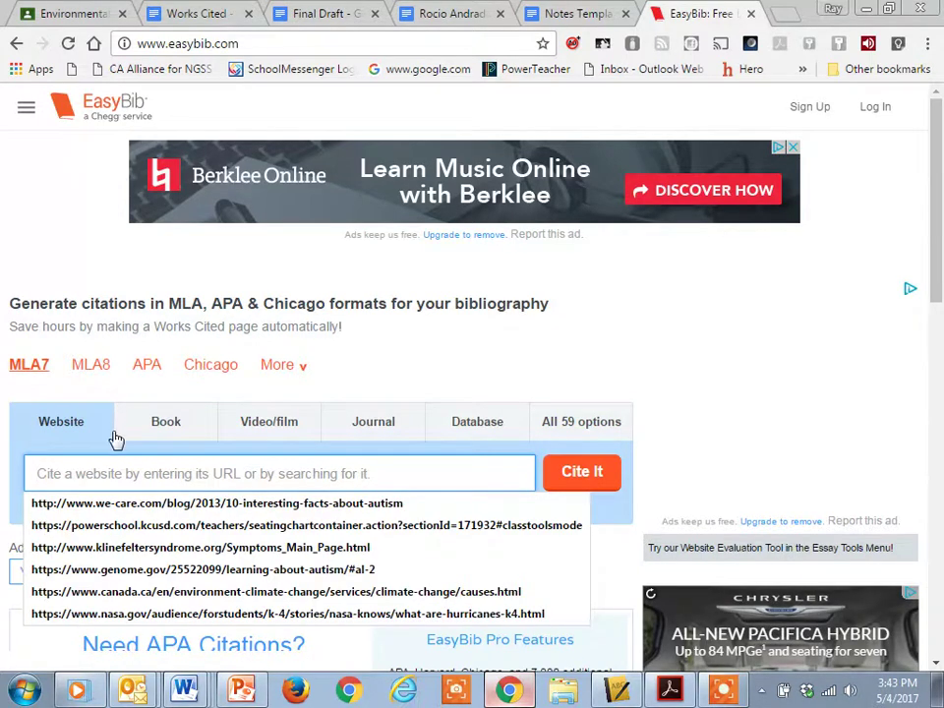
{"action": "right_click", "coordinate": [114, 478]}
{"action": "left_click", "coordinate": [191, 336]}
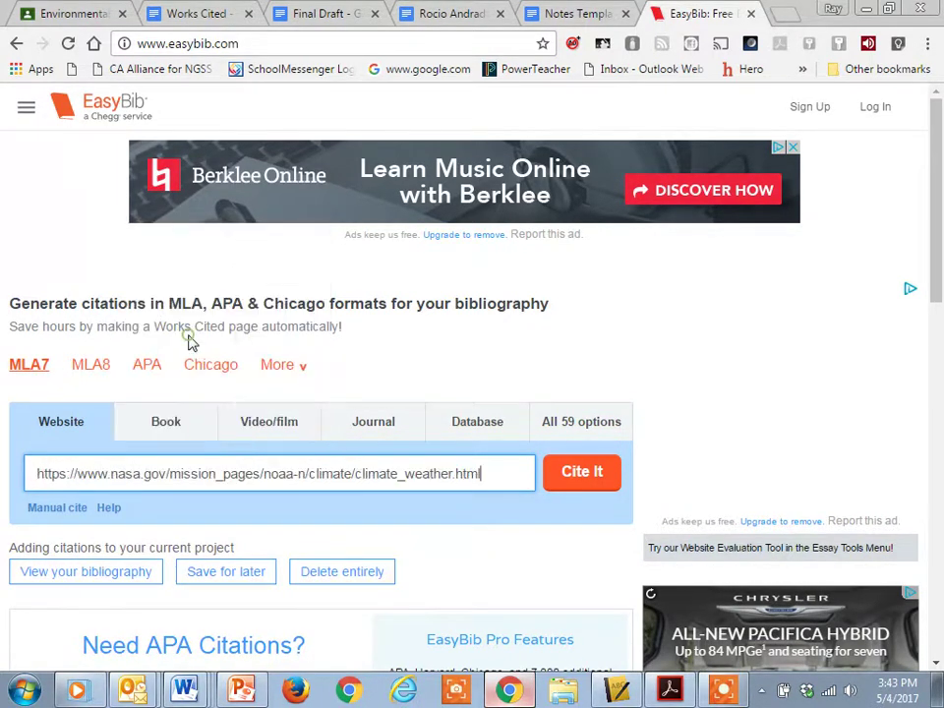
{"action": "left_click", "coordinate": [583, 479]}
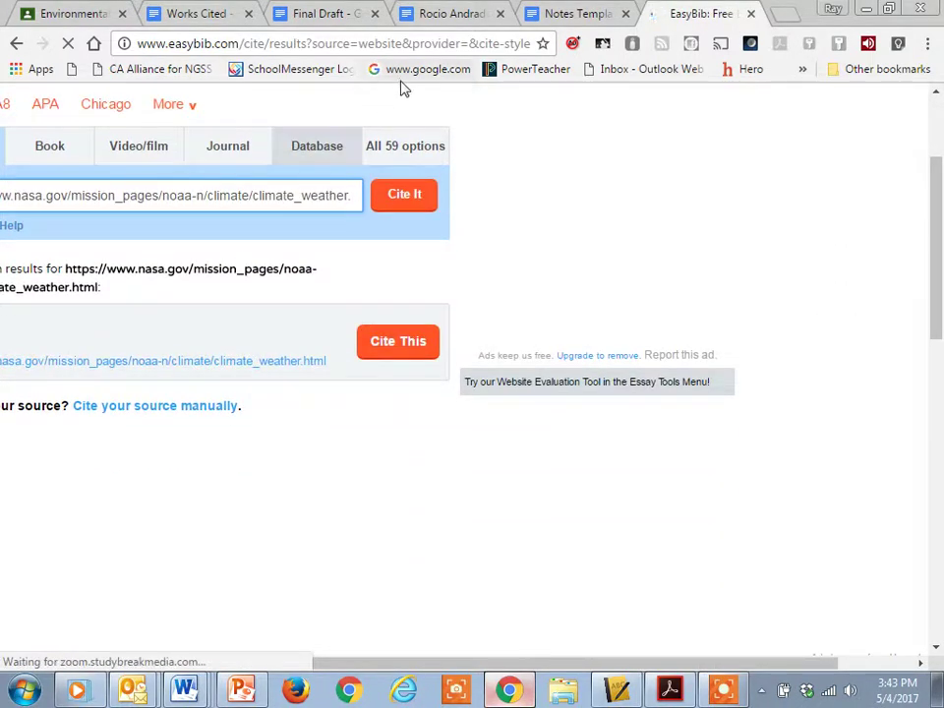
Step: Resize the browser window and confirm the NASA page with Cite This
{"action": "left_click", "coordinate": [890, 10]}
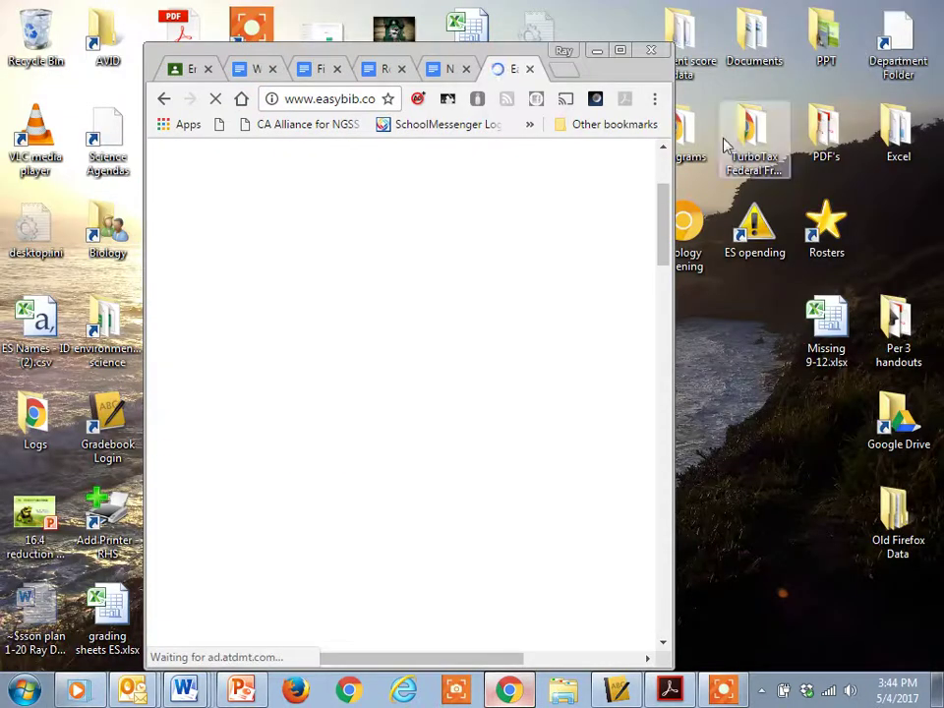
{"action": "left_click", "coordinate": [626, 51]}
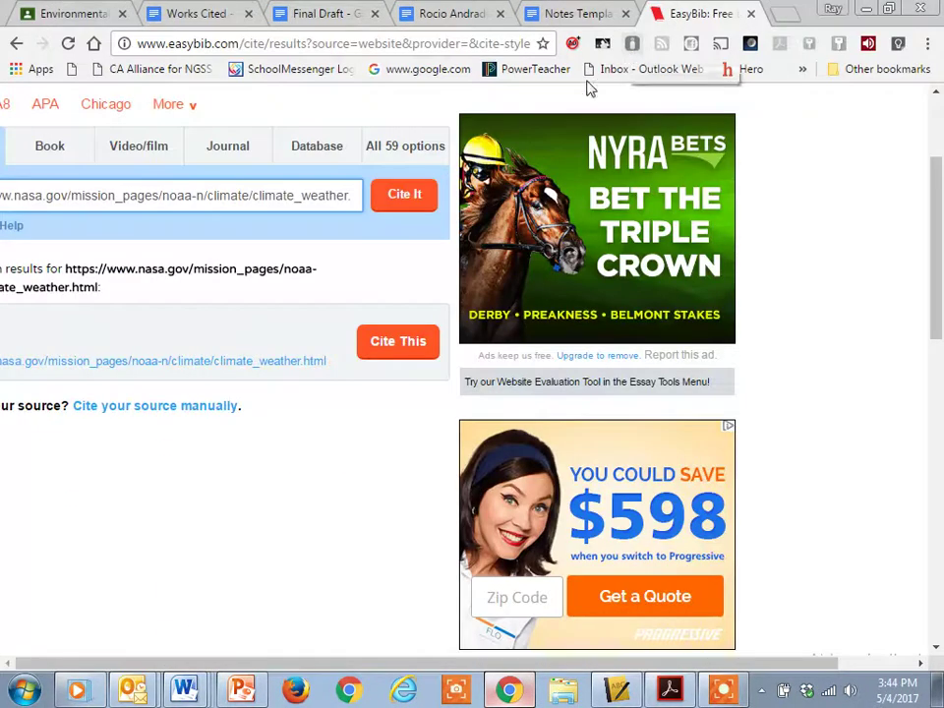
{"action": "left_click", "coordinate": [890, 10]}
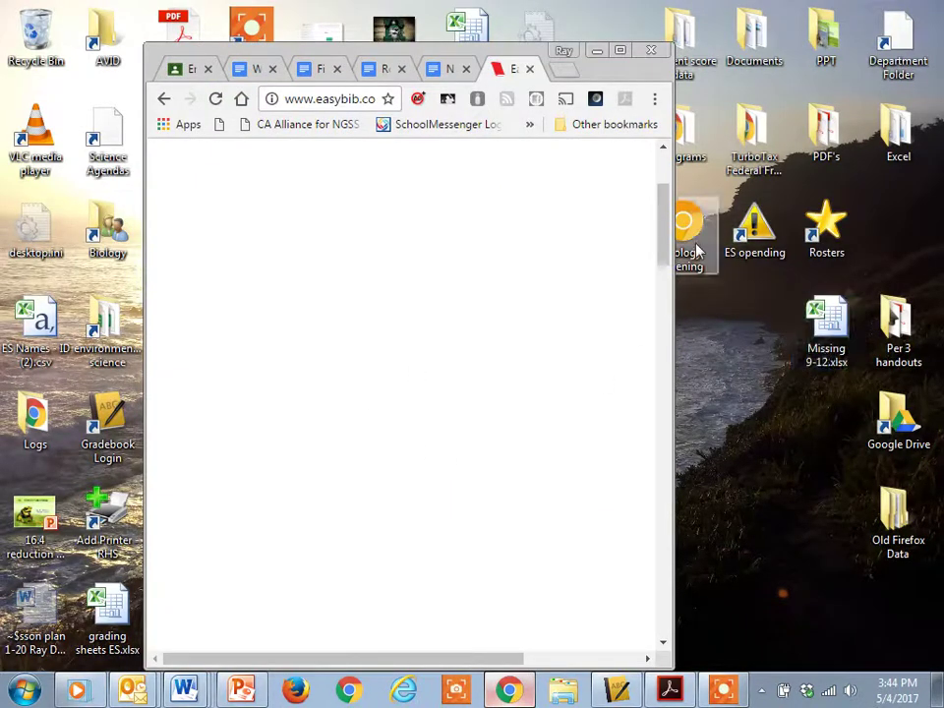
{"action": "left_click_drag", "start_coordinate": [664, 242], "coordinate": [656, 184]}
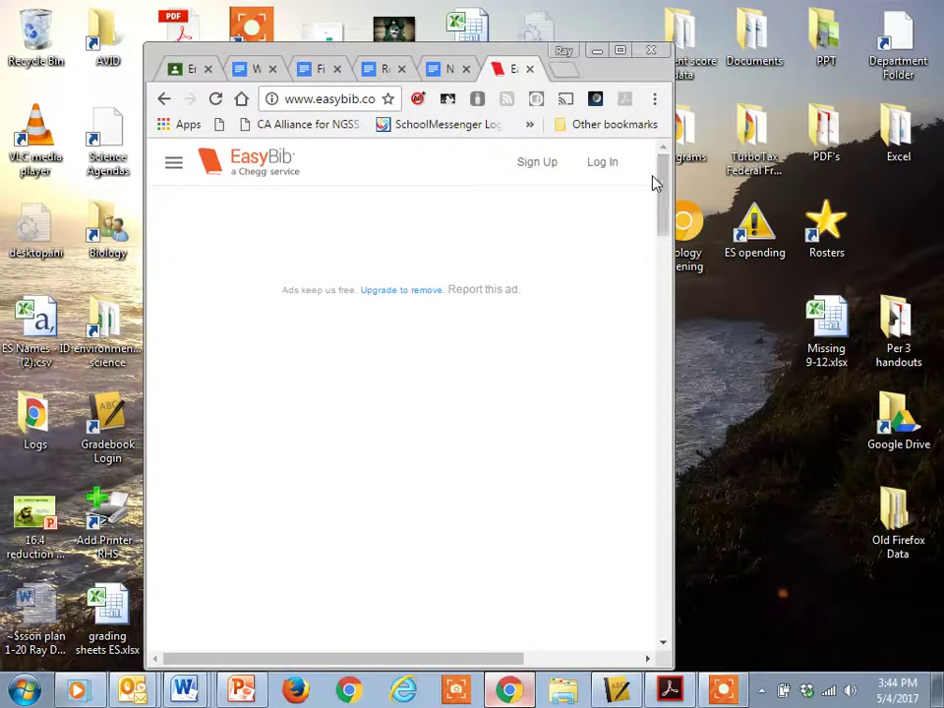
{"action": "left_click", "coordinate": [622, 51]}
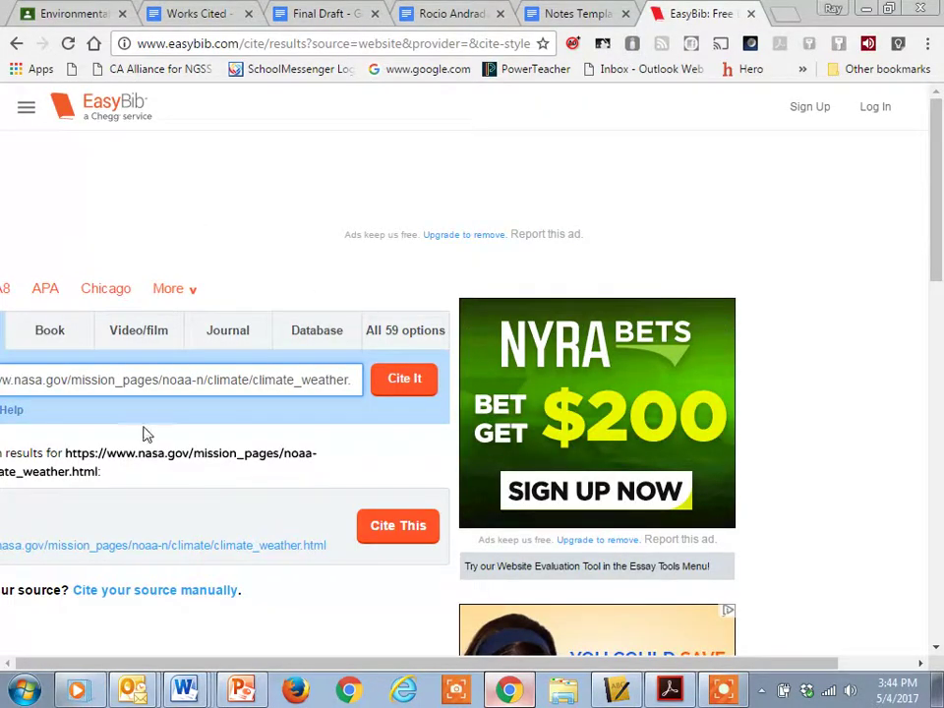
{"action": "left_click", "coordinate": [138, 382]}
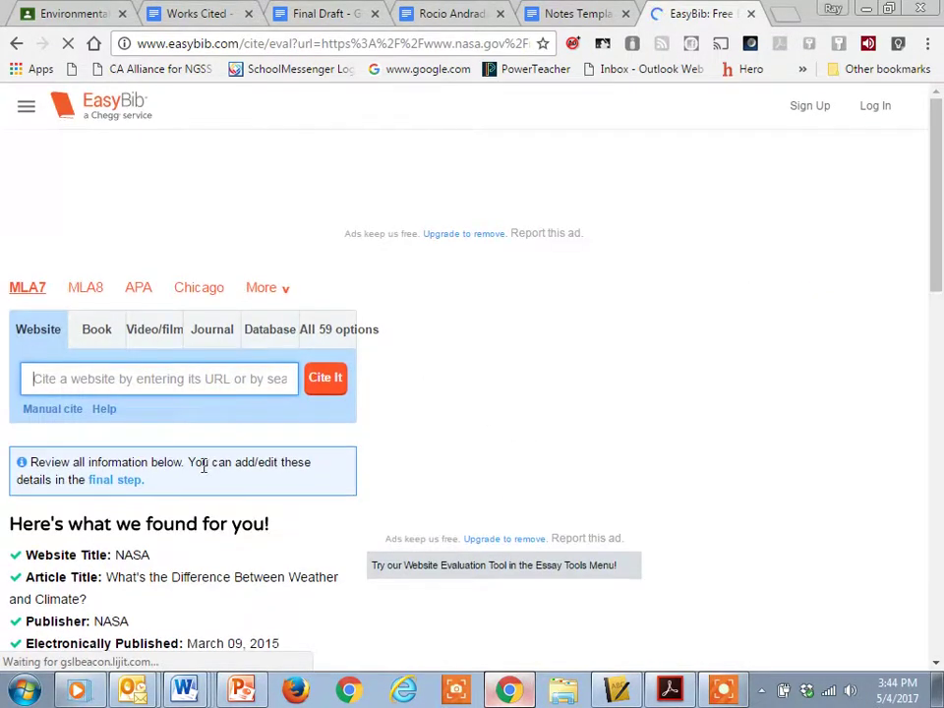
Step: Review the NASA article's title and access date, then create the MLA7 citation
{"action": "scroll", "coordinate": [204, 467], "scroll_direction": "down", "scroll_amount": 3}
{"action": "left_click_drag", "start_coordinate": [17, 380], "coordinate": [152, 381]}
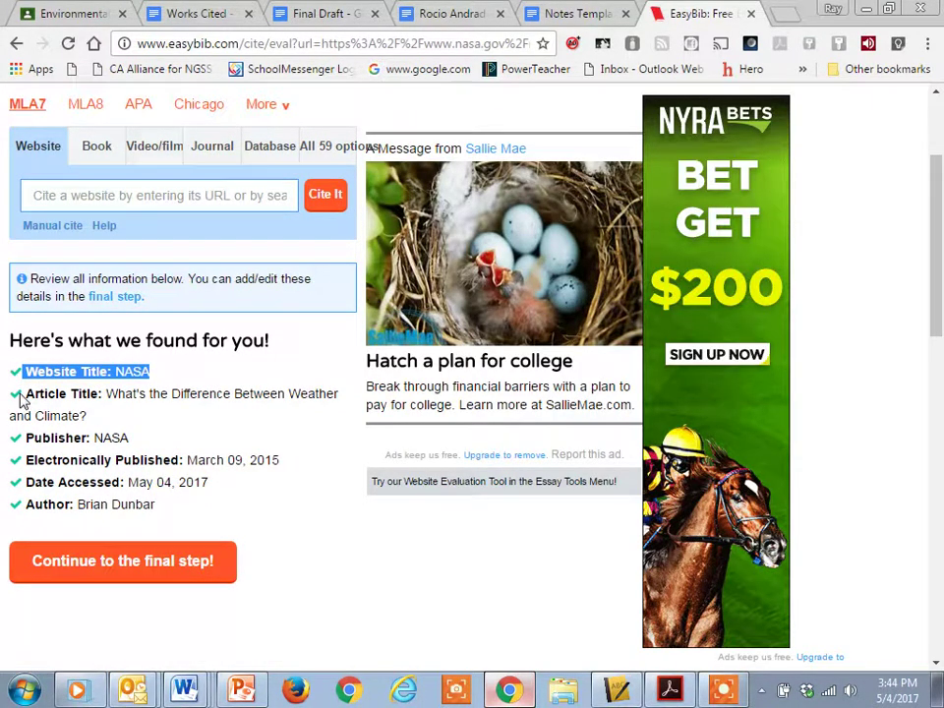
{"action": "left_click_drag", "start_coordinate": [20, 398], "coordinate": [71, 394]}
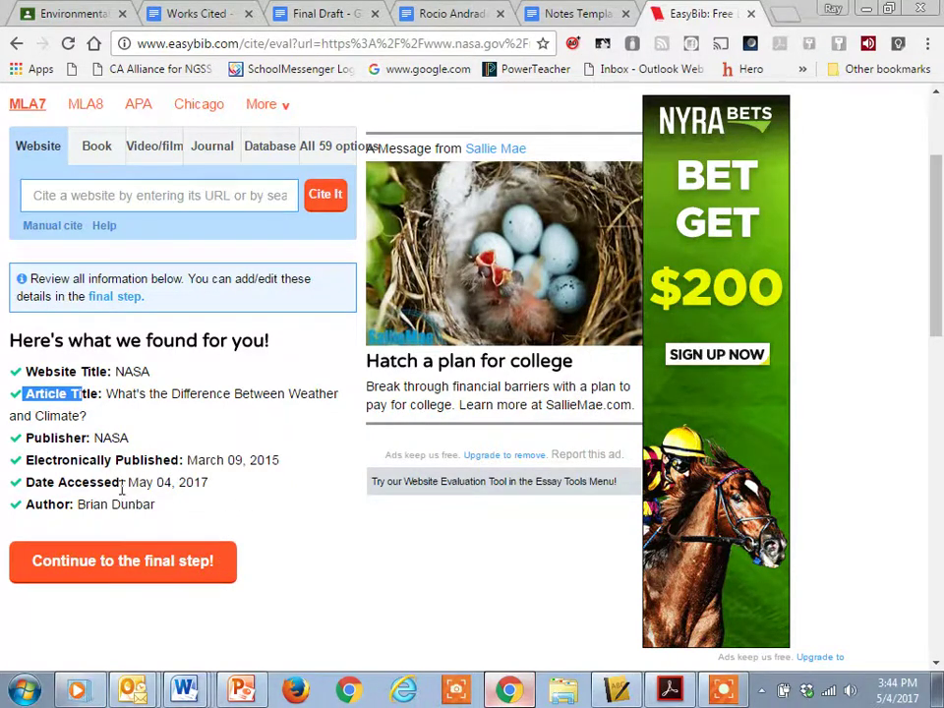
{"action": "left_click_drag", "start_coordinate": [120, 482], "coordinate": [206, 478]}
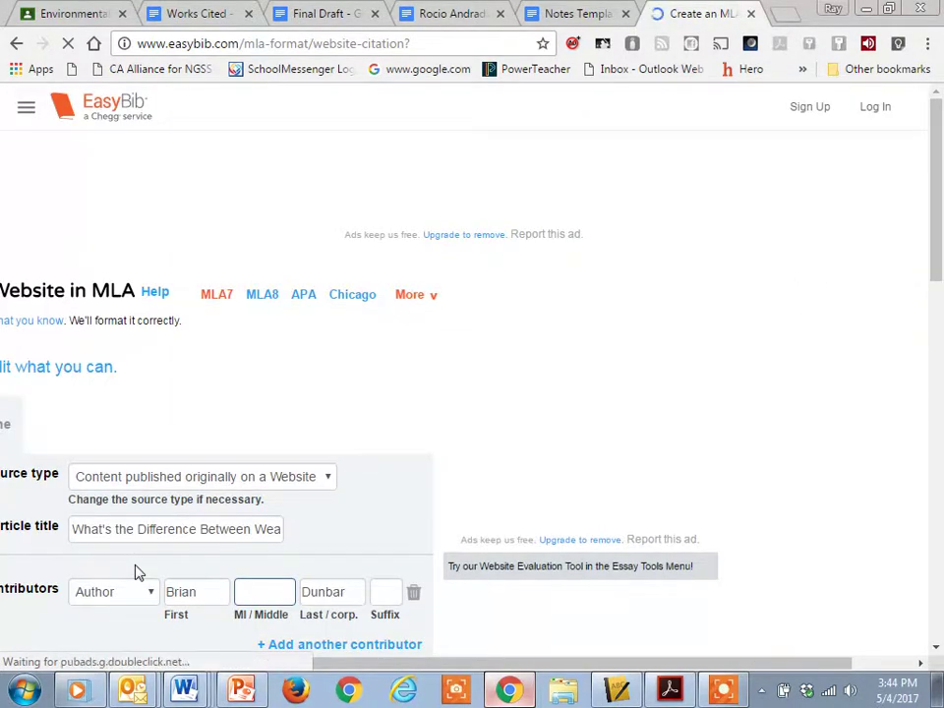
{"action": "scroll", "coordinate": [328, 432], "scroll_direction": "down", "scroll_amount": 2}
{"action": "scroll", "coordinate": [327, 431], "scroll_direction": "down", "scroll_amount": 5}
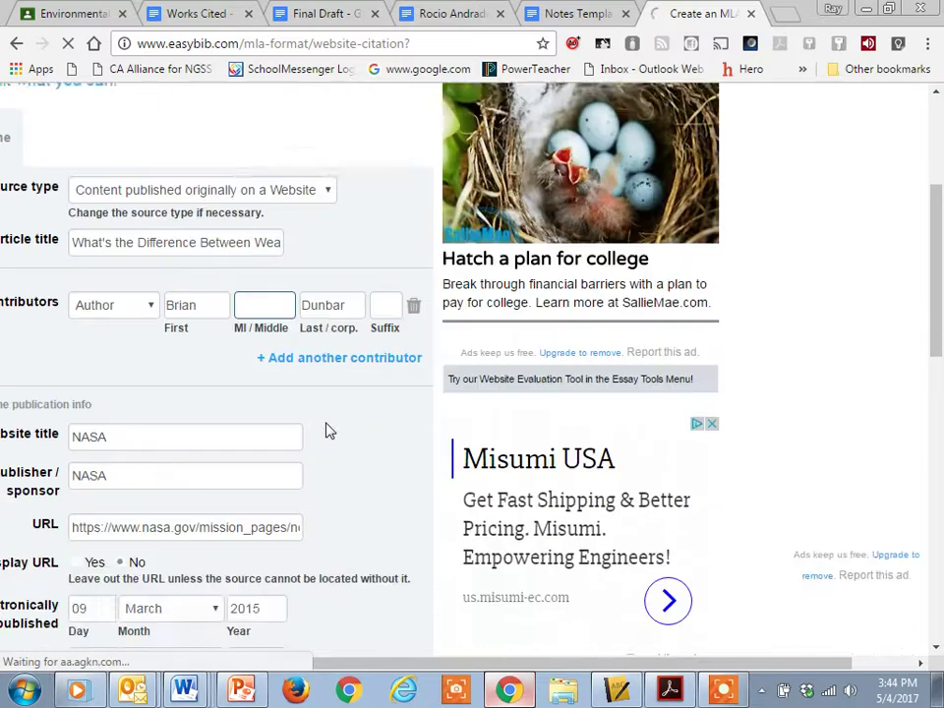
{"action": "scroll", "coordinate": [325, 435], "scroll_direction": "up", "scroll_amount": 2}
{"action": "scroll", "coordinate": [328, 437], "scroll_direction": "up", "scroll_amount": 4}
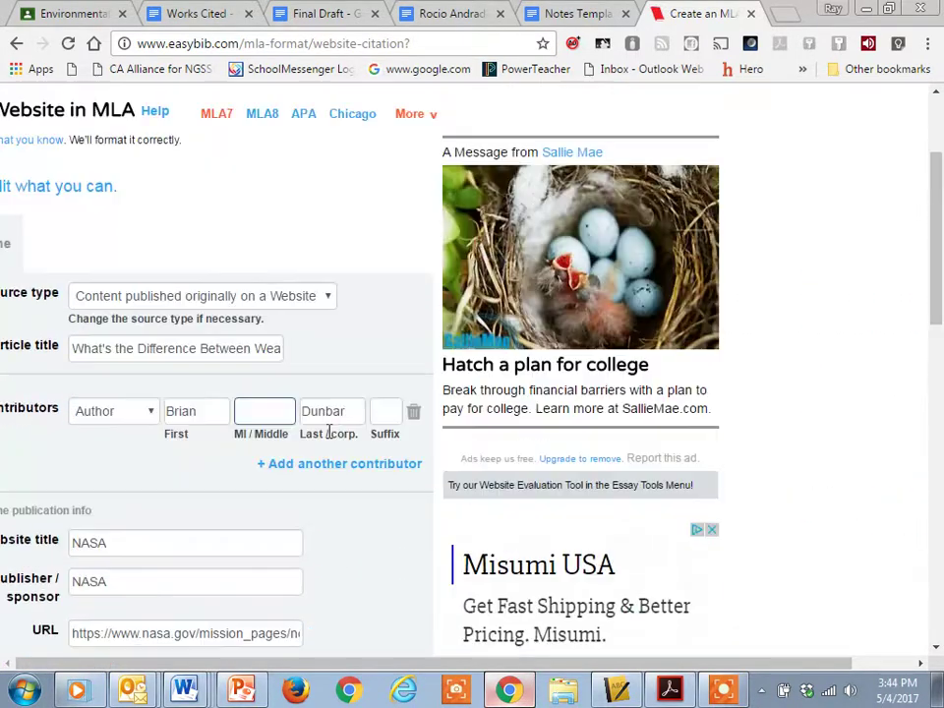
{"action": "scroll", "coordinate": [227, 558], "scroll_direction": "down", "scroll_amount": 7}
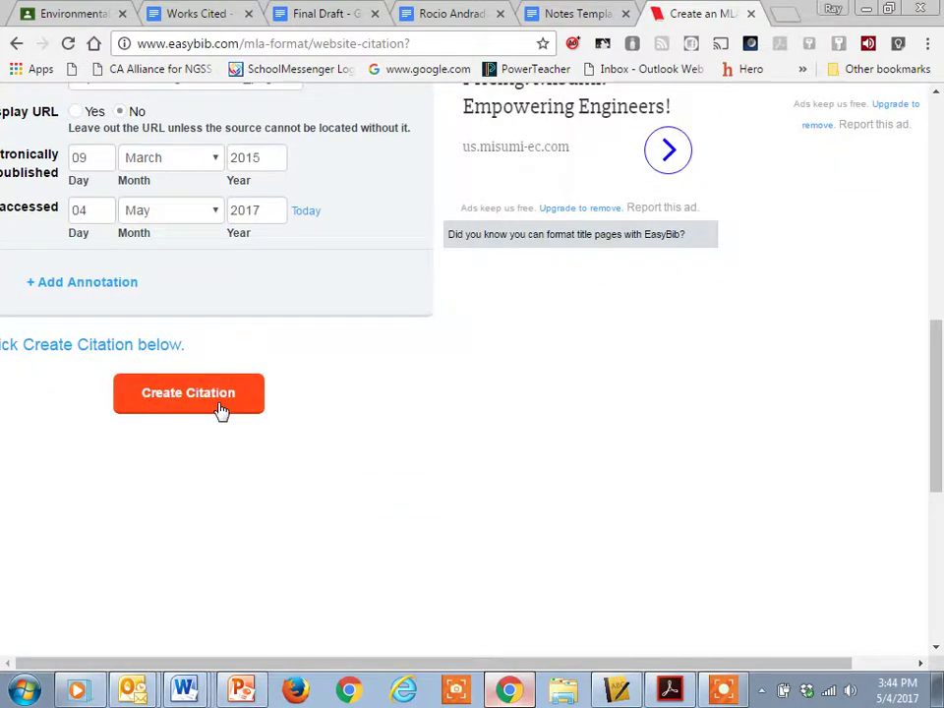
{"action": "left_click", "coordinate": [221, 411]}
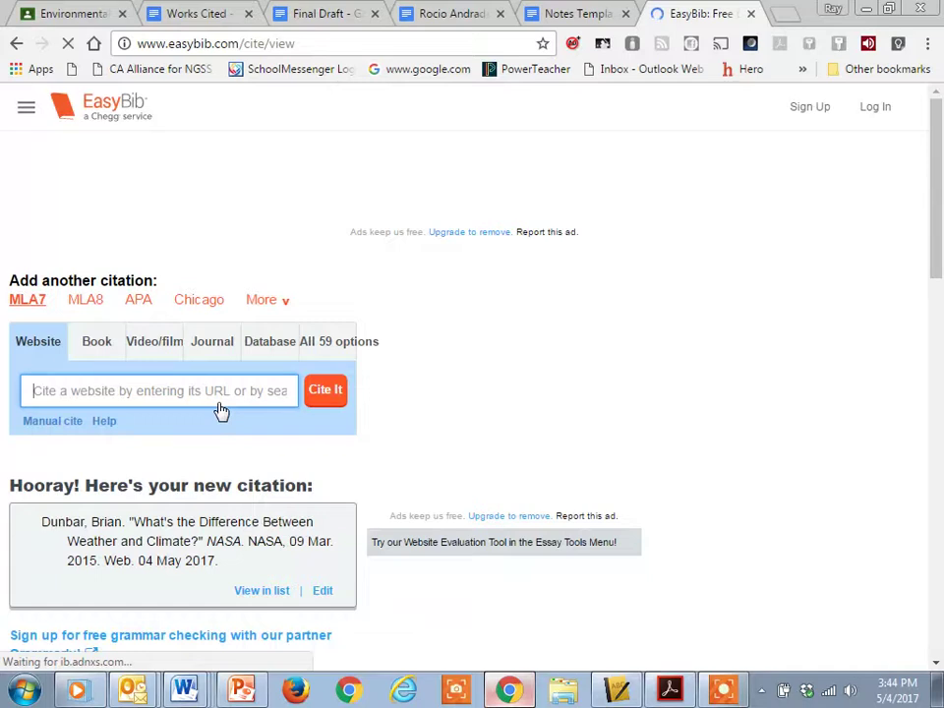
Step: Open the full citation list and scroll through its five sources, including the NASA one
{"action": "scroll", "coordinate": [273, 433], "scroll_direction": "down", "scroll_amount": 3}
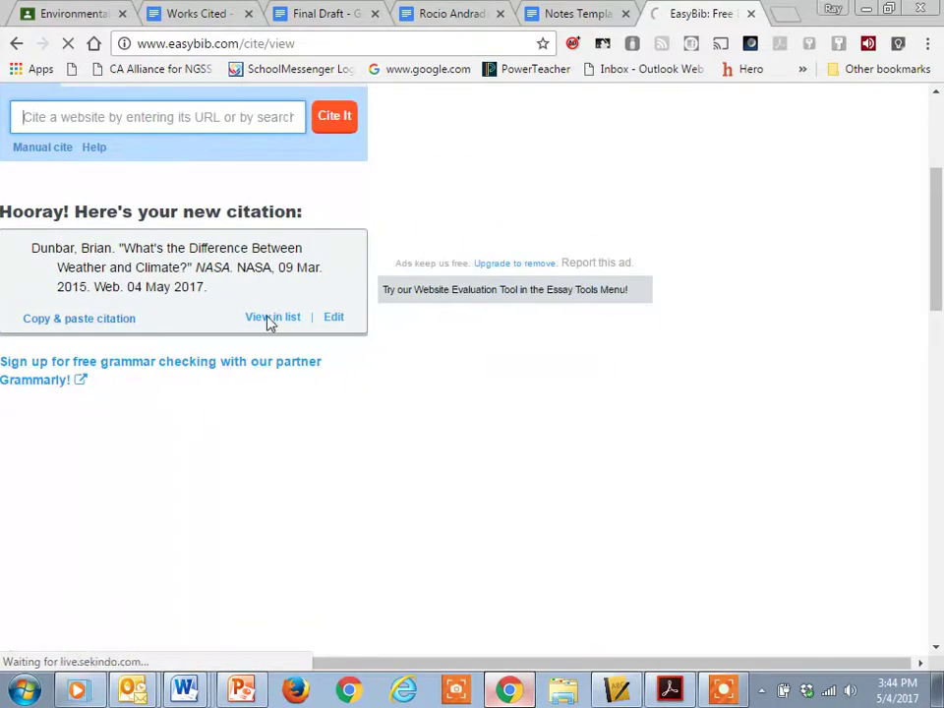
{"action": "left_click", "coordinate": [271, 318]}
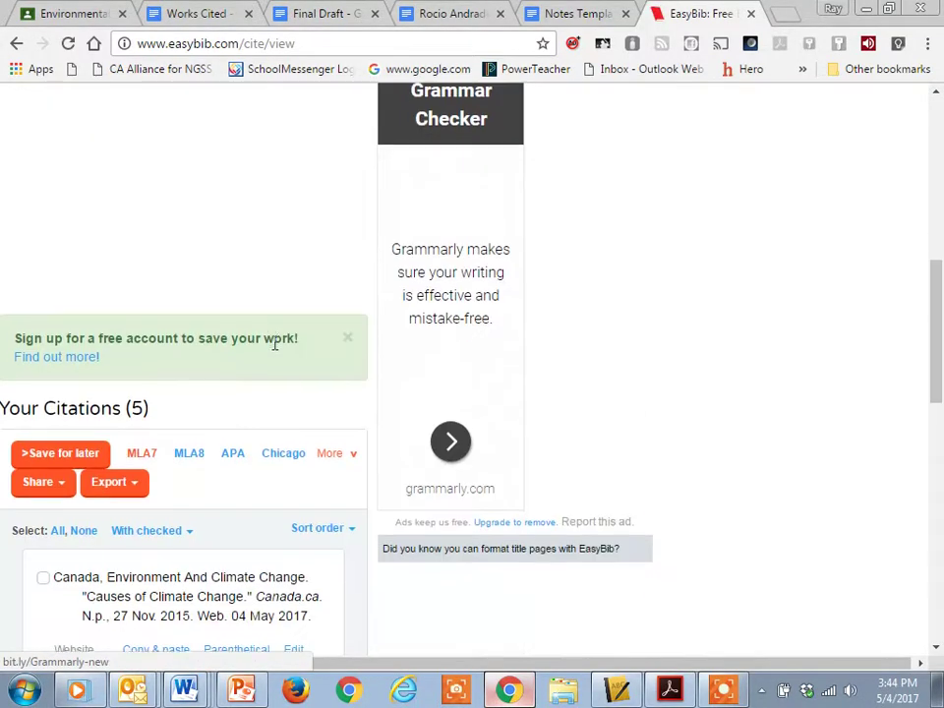
{"action": "scroll", "coordinate": [284, 377], "scroll_direction": "down", "scroll_amount": 4}
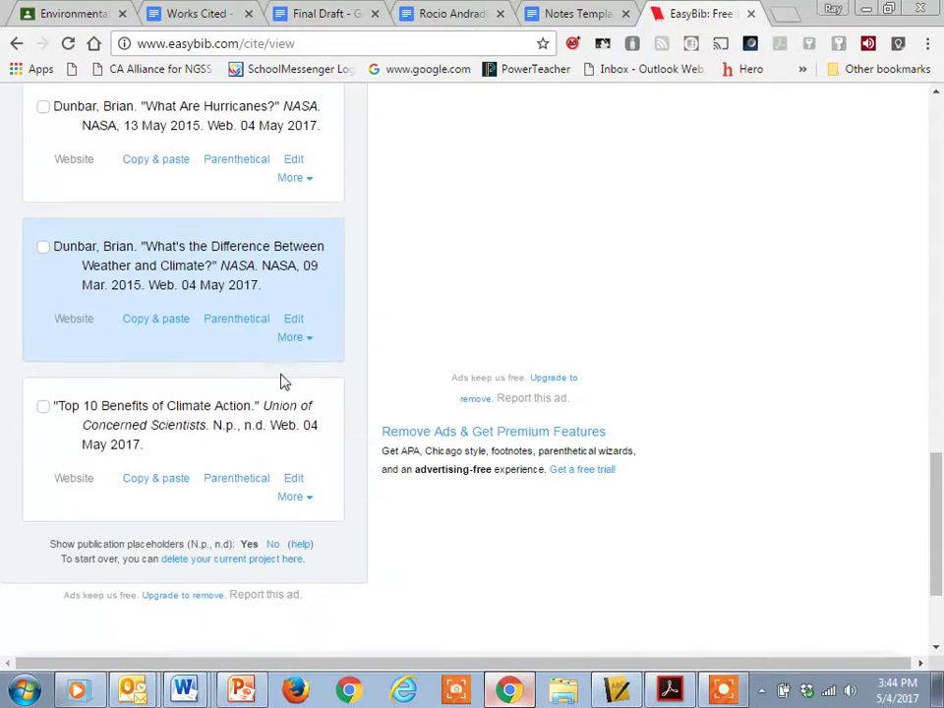
{"action": "scroll", "coordinate": [280, 380], "scroll_direction": "up", "scroll_amount": 4}
{"action": "scroll", "coordinate": [281, 382], "scroll_direction": "up", "scroll_amount": 5}
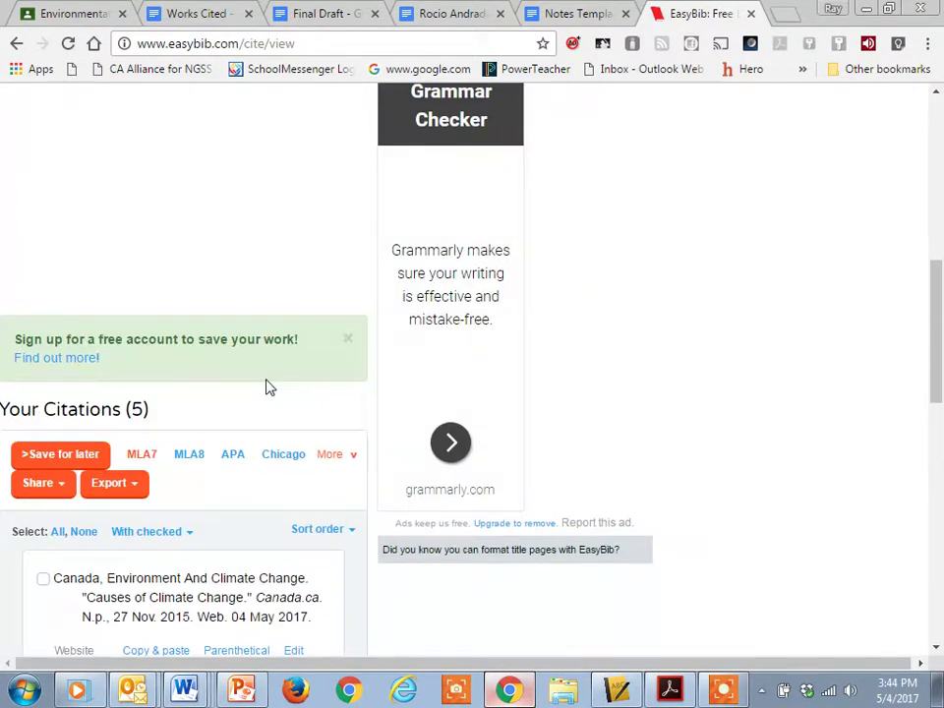
{"action": "scroll", "coordinate": [211, 442], "scroll_direction": "down", "scroll_amount": 2}
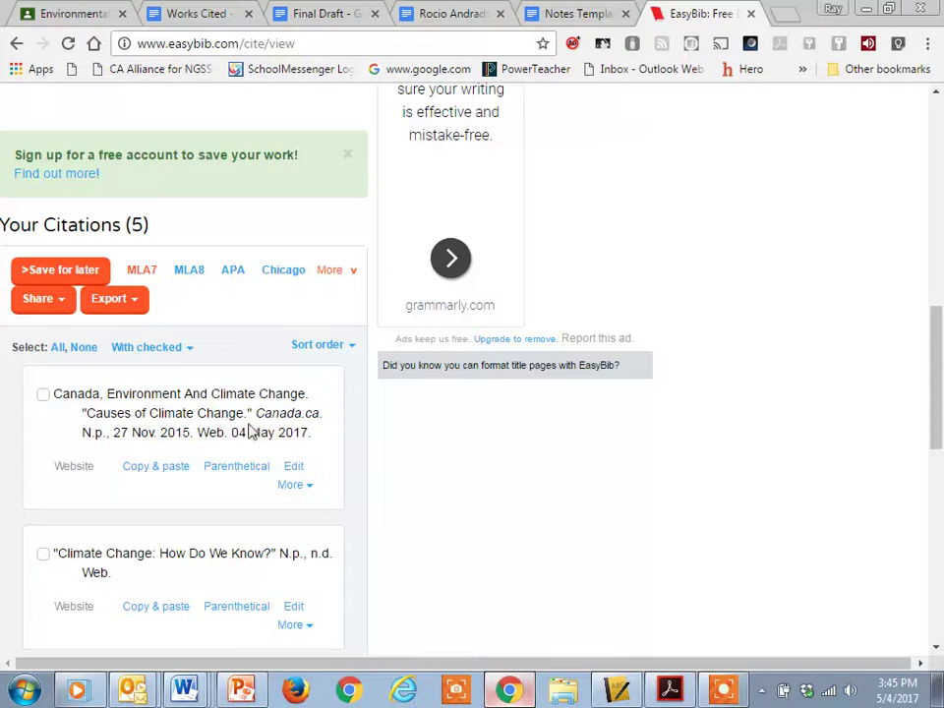
{"action": "scroll", "coordinate": [217, 408], "scroll_direction": "down", "scroll_amount": 6}
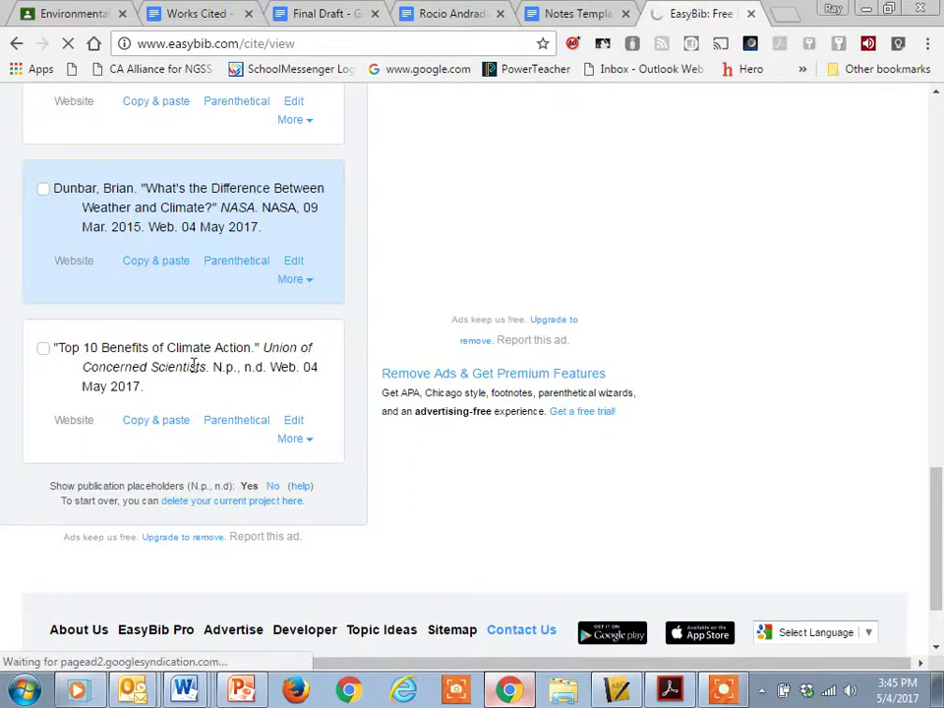
{"action": "scroll", "coordinate": [194, 363], "scroll_direction": "up", "scroll_amount": 6}
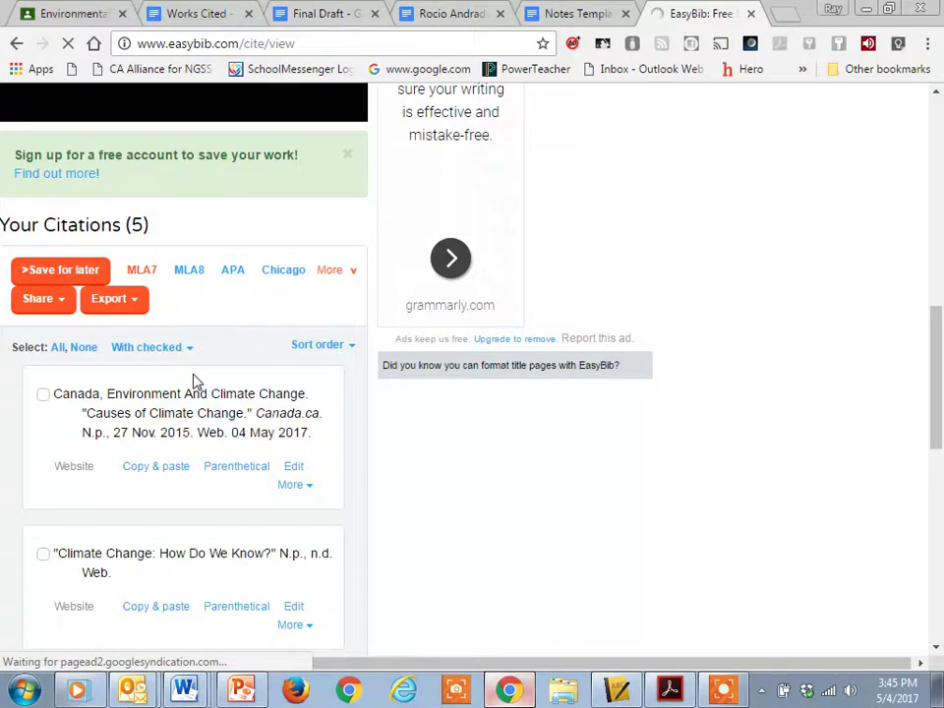
Step: Export the citations with Print as Word Doc, then return to the list
{"action": "left_click", "coordinate": [110, 301]}
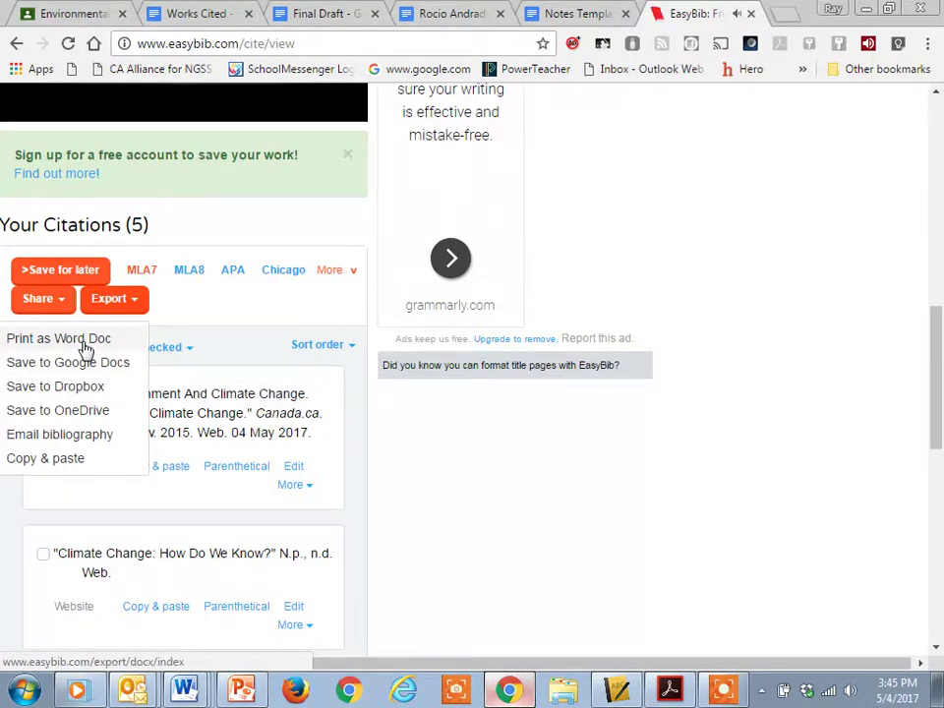
{"action": "left_click", "coordinate": [84, 342]}
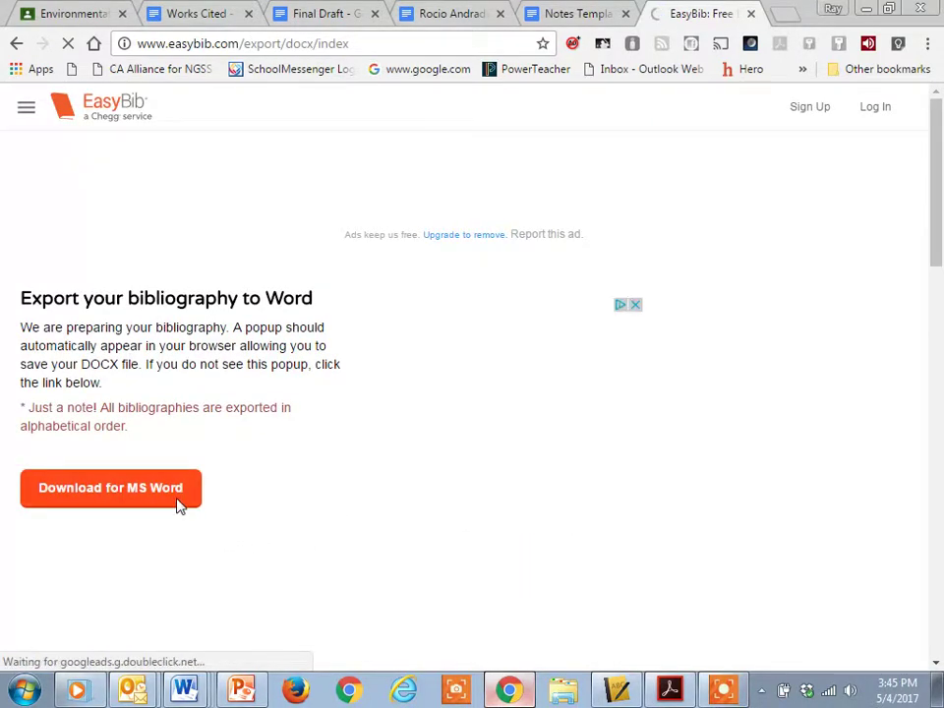
{"action": "left_click", "coordinate": [15, 46]}
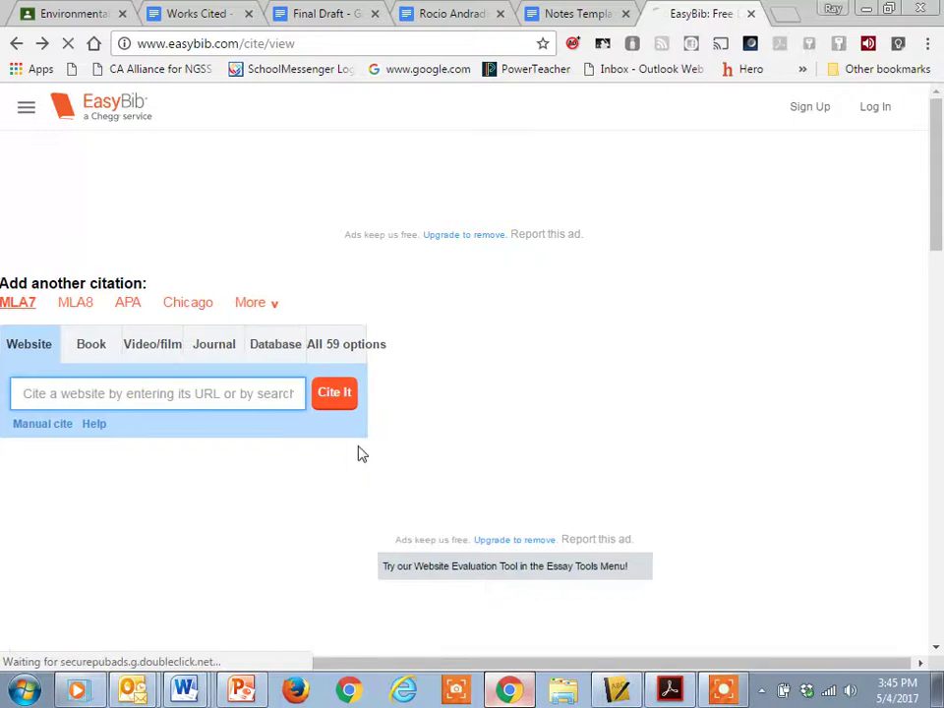
Step: Export the citations as copy-and-paste text and copy the whole Works Cited list
{"action": "scroll", "coordinate": [328, 433], "scroll_direction": "down", "scroll_amount": 4}
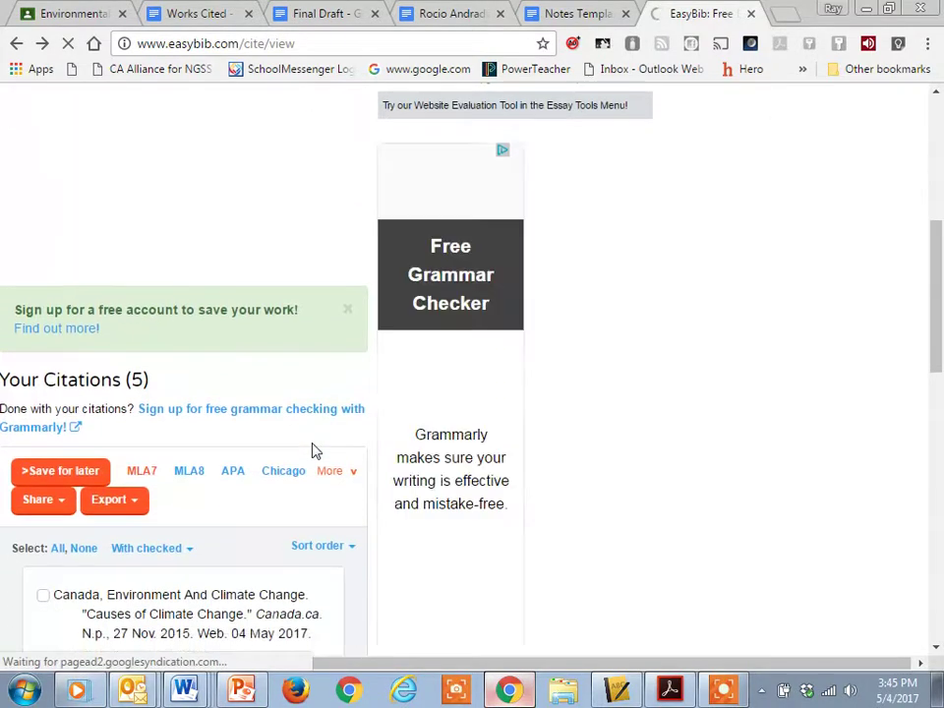
{"action": "left_click", "coordinate": [133, 318]}
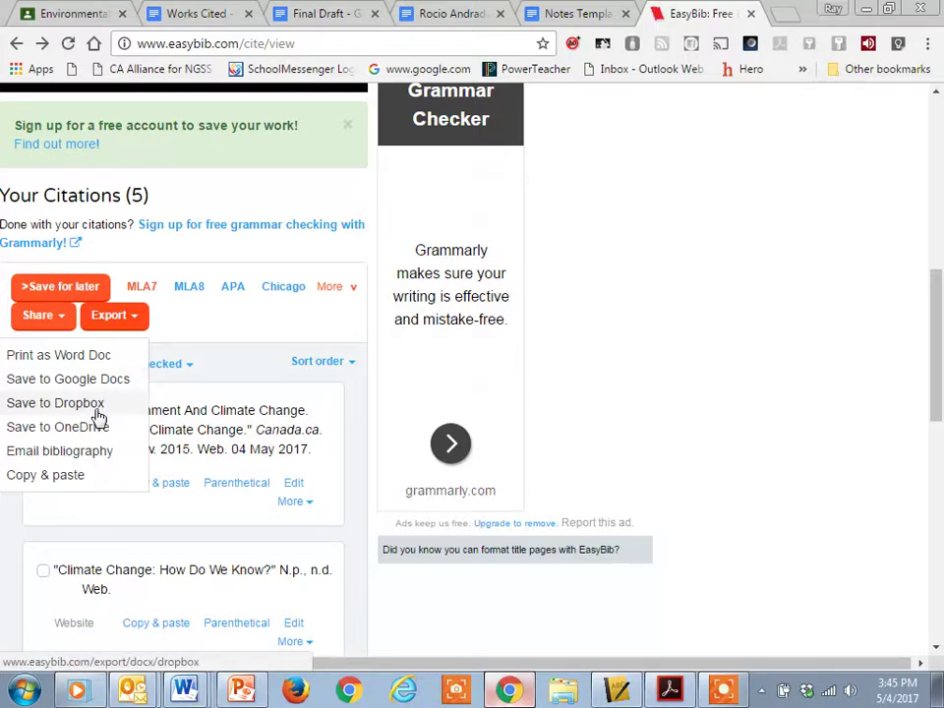
{"action": "left_click", "coordinate": [78, 476]}
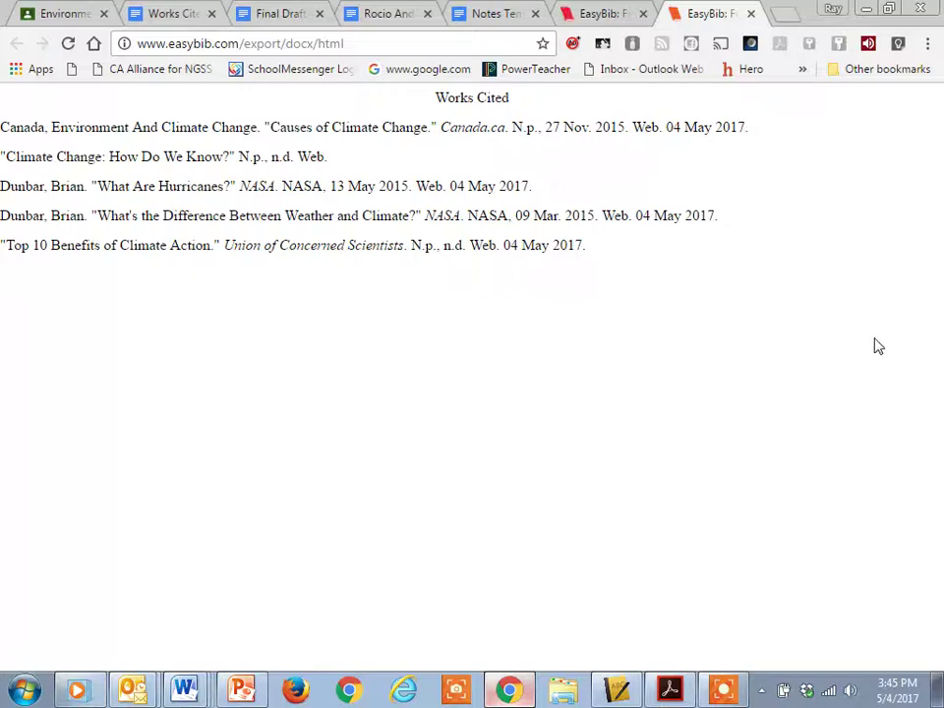
{"action": "left_click_drag", "start_coordinate": [718, 325], "coordinate": [264, 79]}
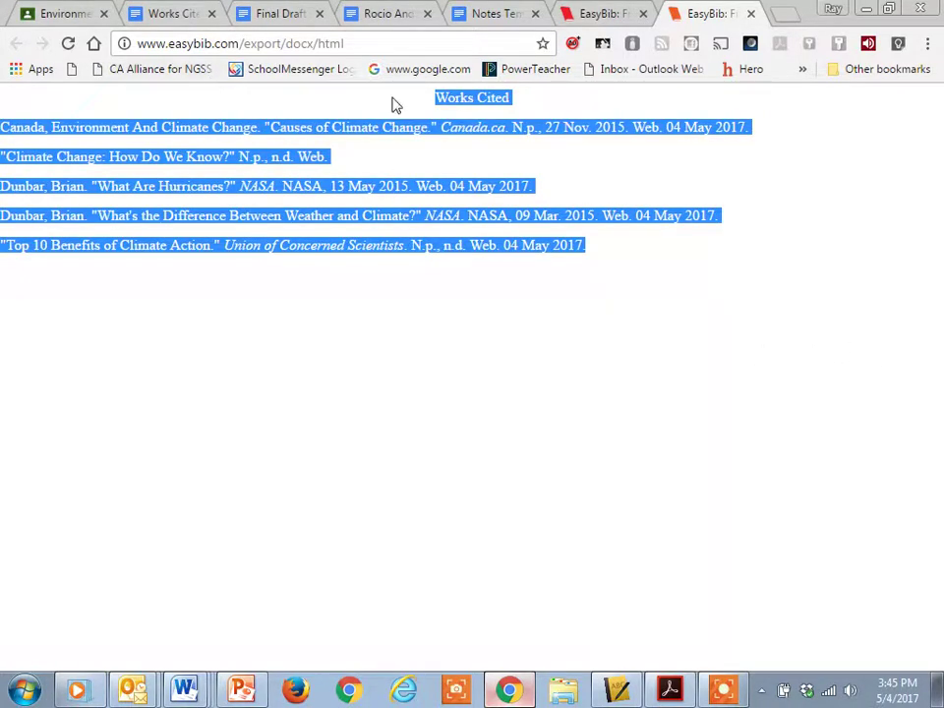
{"action": "right_click", "coordinate": [366, 120]}
{"action": "left_click", "coordinate": [394, 138]}
Step: Paste the citations over the placeholder bullets and delete the stray '1Works Cited' line
{"action": "left_click", "coordinate": [185, 15]}
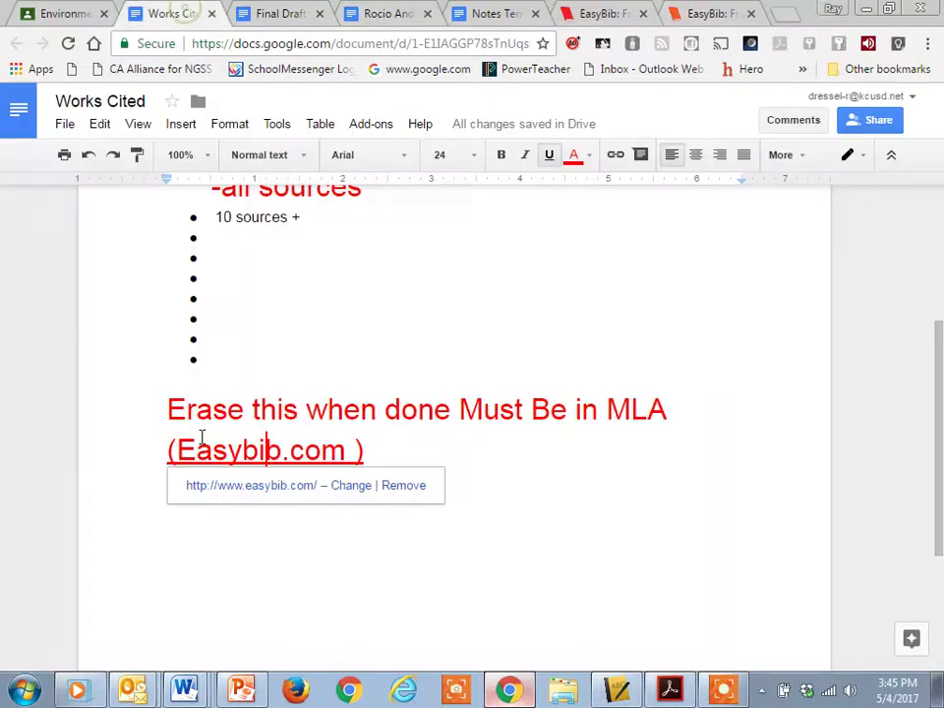
{"action": "scroll", "coordinate": [253, 331], "scroll_direction": "up", "scroll_amount": 2}
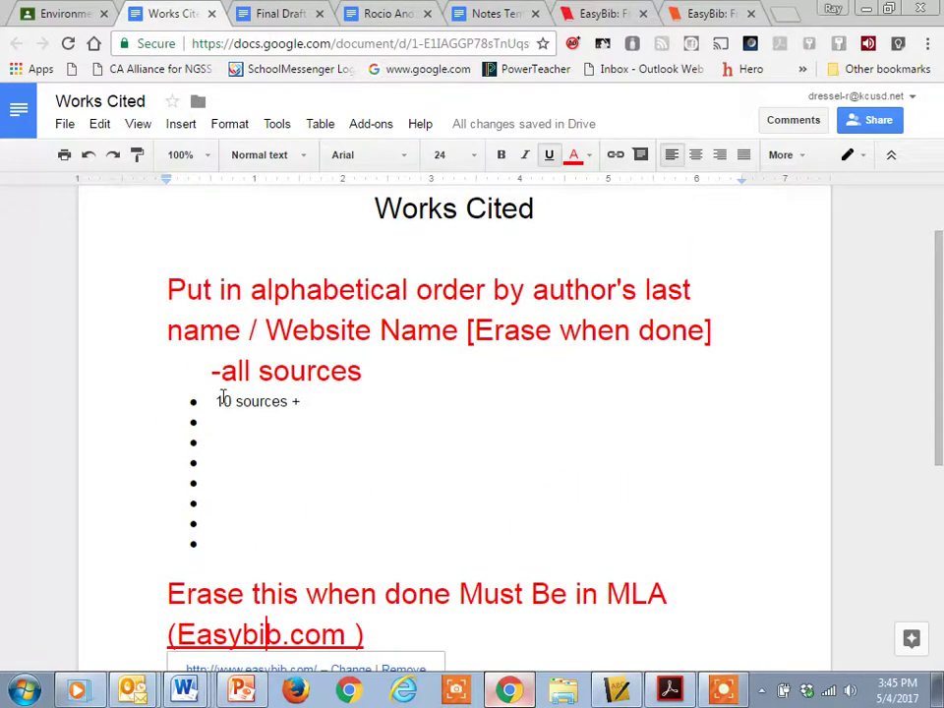
{"action": "left_click_drag", "start_coordinate": [223, 398], "coordinate": [293, 420]}
{"action": "right_click", "coordinate": [286, 412]}
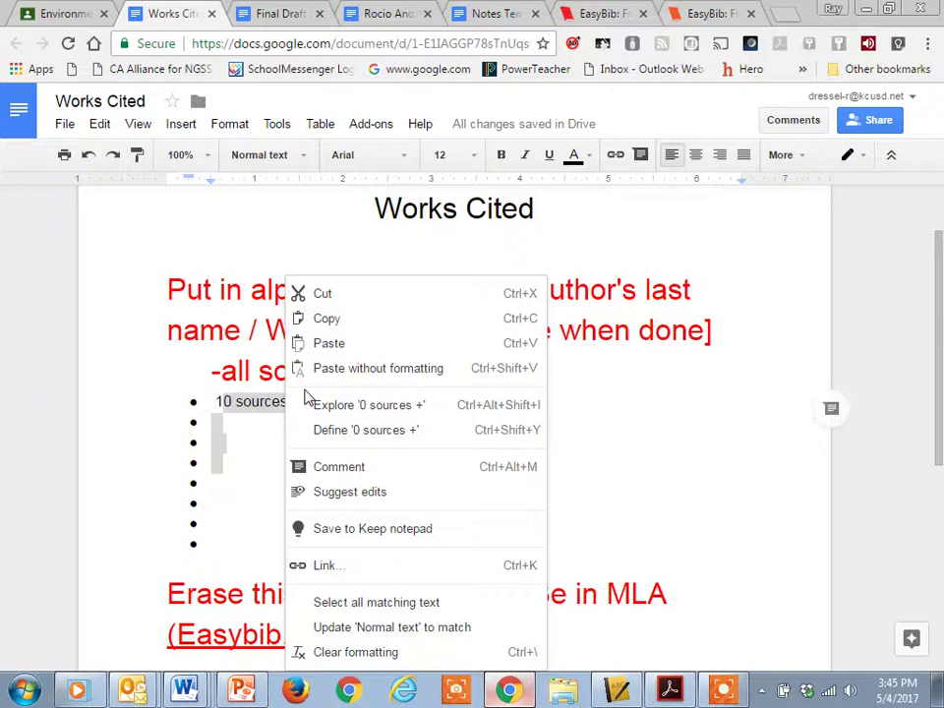
{"action": "left_click", "coordinate": [336, 345]}
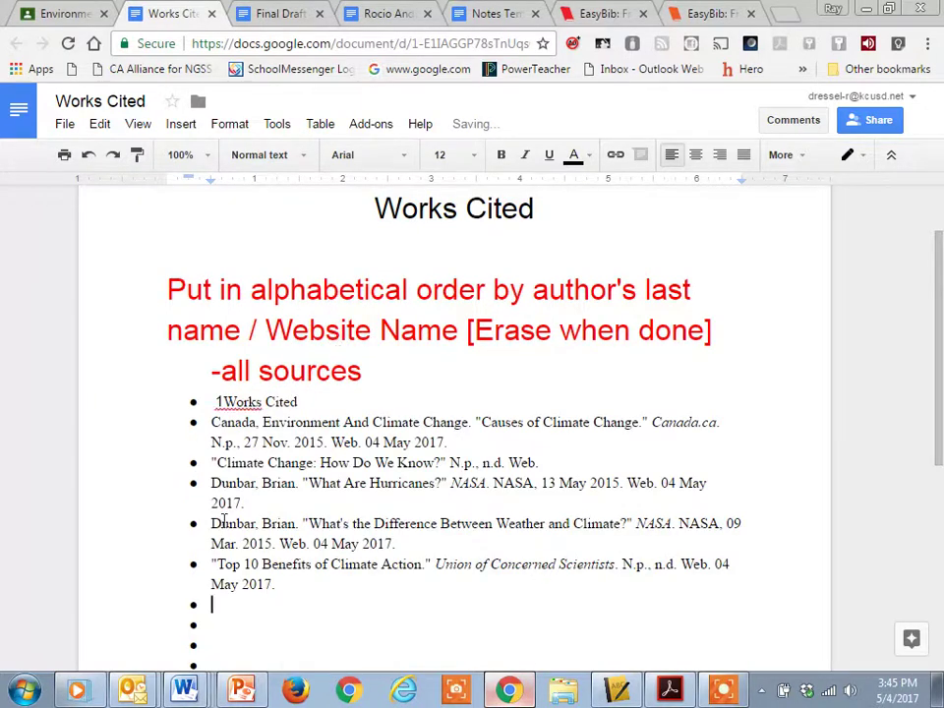
{"action": "left_click", "coordinate": [216, 401]}
{"action": "key", "text": "BackSpace"}
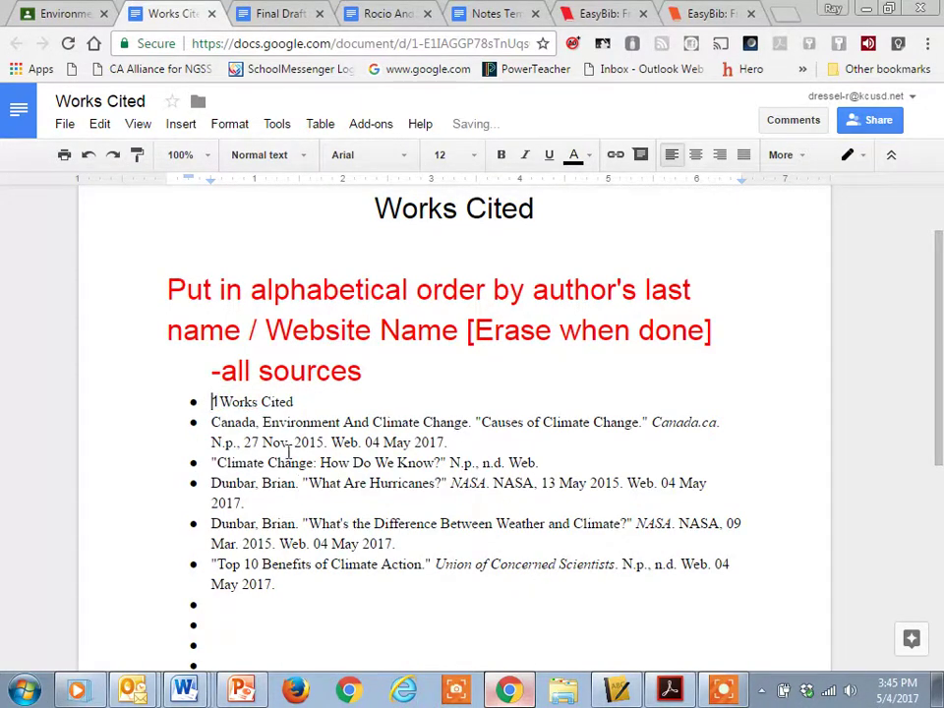
{"action": "left_click_drag", "start_coordinate": [302, 401], "coordinate": [151, 400]}
{"action": "key", "text": "BackSpace"}
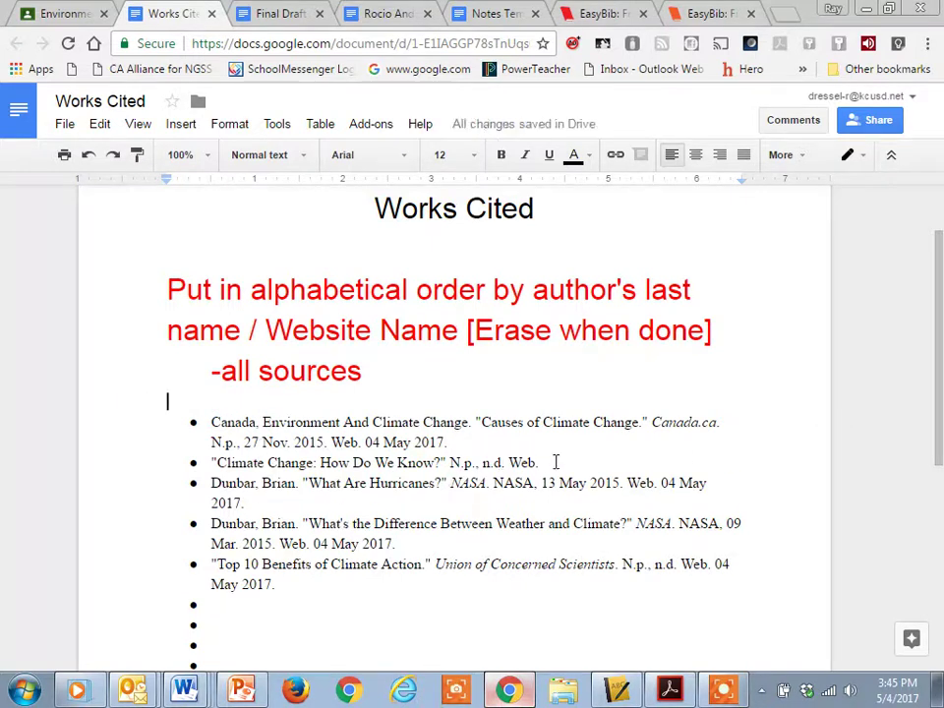
Step: Insert blank lines between the citations and delete the leftover empty bullets
{"action": "left_click", "coordinate": [507, 444]}
{"action": "key", "text": "Return"}
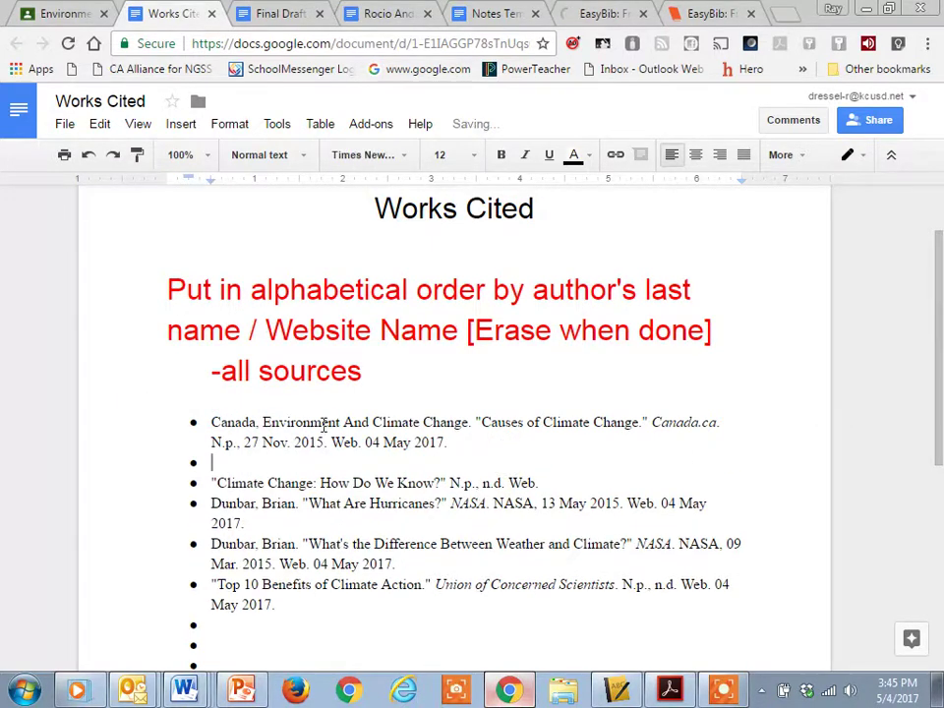
{"action": "key", "text": "BackSpace"}
{"action": "left_click", "coordinate": [569, 484]}
{"action": "key", "text": "Return"}
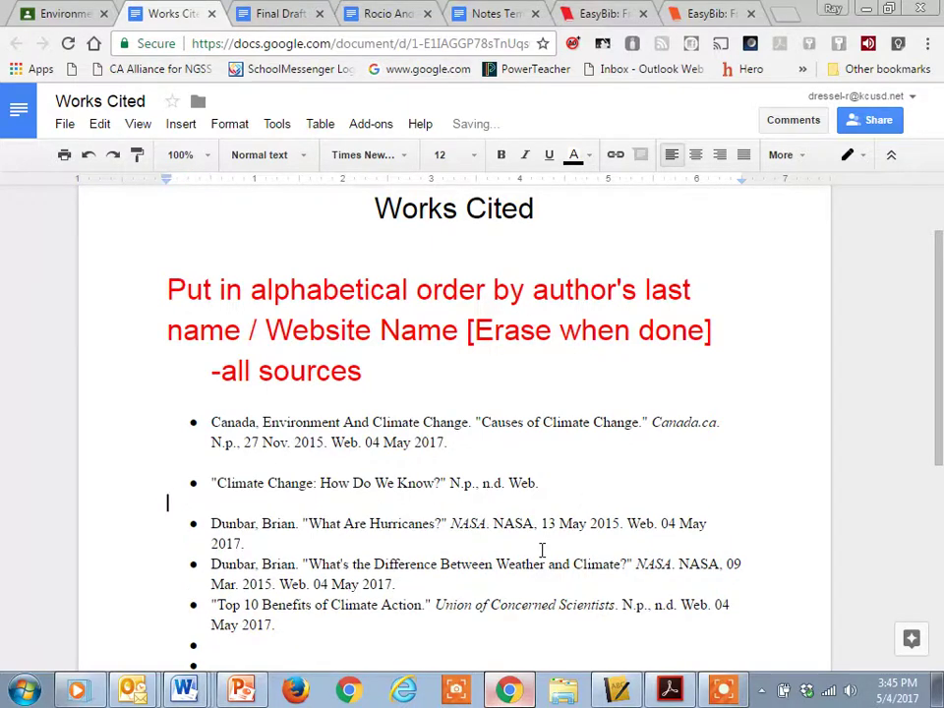
{"action": "key", "text": "Return"}
{"action": "key", "text": "BackSpace"}
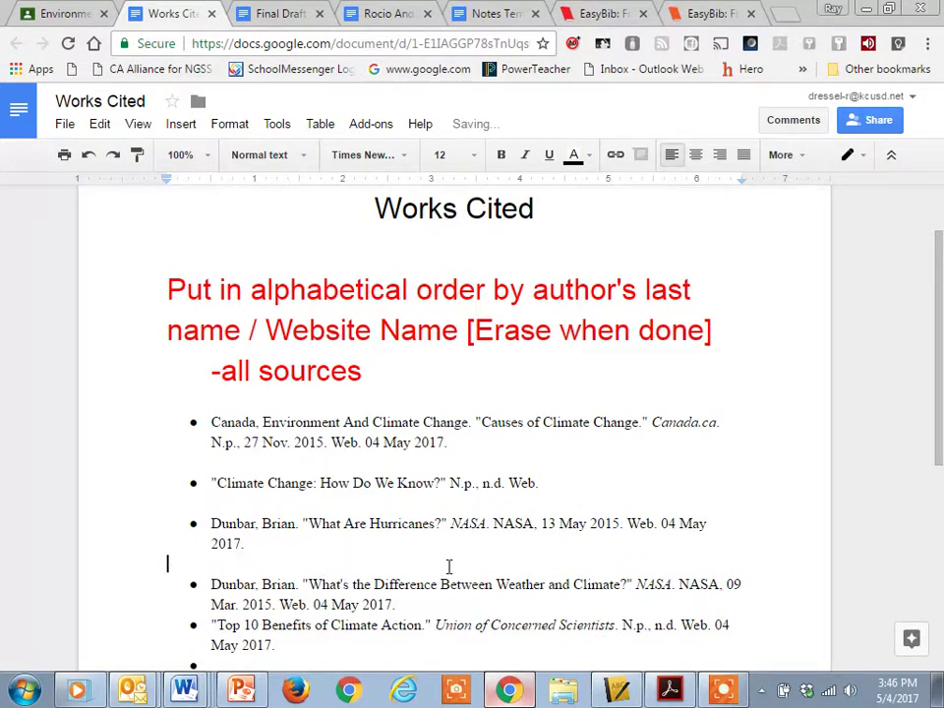
{"action": "key", "text": "Return"}
{"action": "key", "text": "BackSpace"}
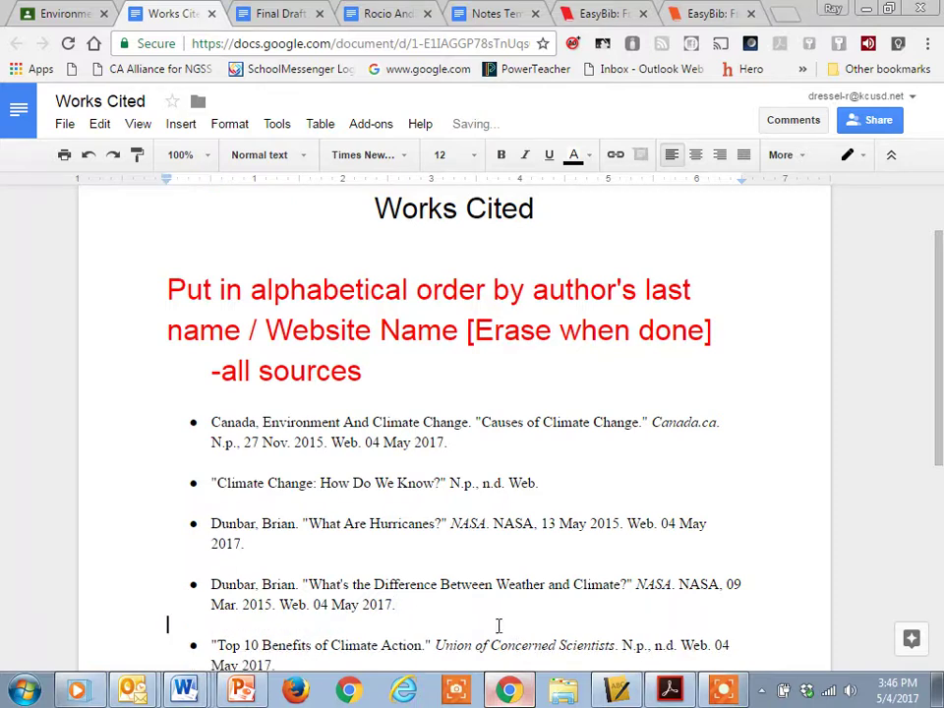
{"action": "scroll", "coordinate": [482, 610], "scroll_direction": "down", "scroll_amount": 3}
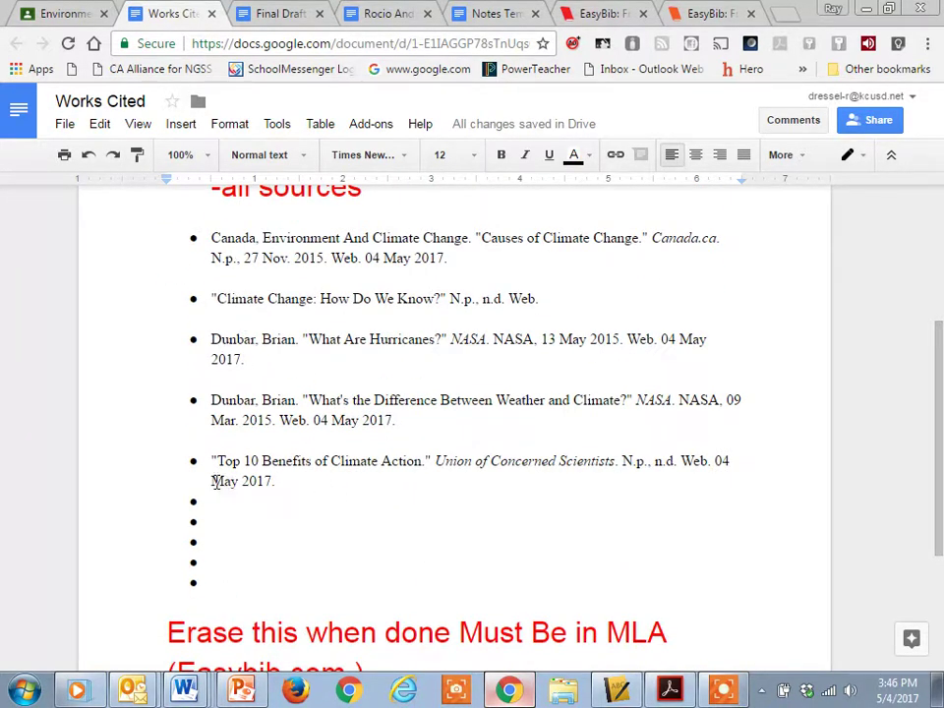
{"action": "mouse_move", "coordinate": [196, 500]}
{"action": "left_mouse_down"}
{"action": "mouse_move", "coordinate": [234, 569]}
{"action": "mouse_move", "coordinate": [213, 511]}
{"action": "left_mouse_up"}
{"action": "key", "text": "BackSpace"}
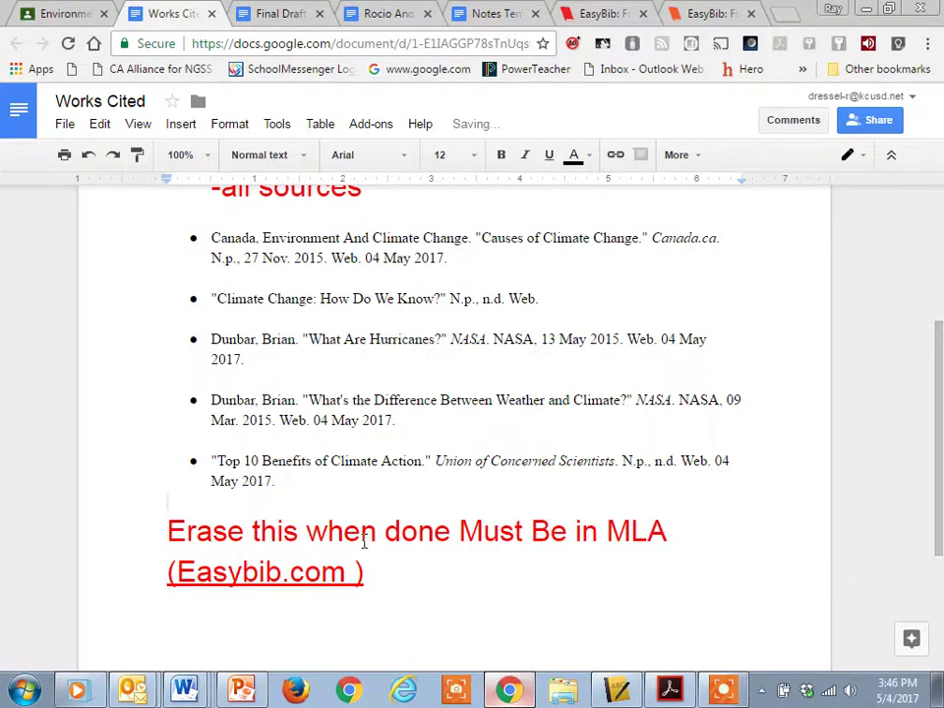
{"action": "scroll", "coordinate": [402, 531], "scroll_direction": "up", "scroll_amount": 2}
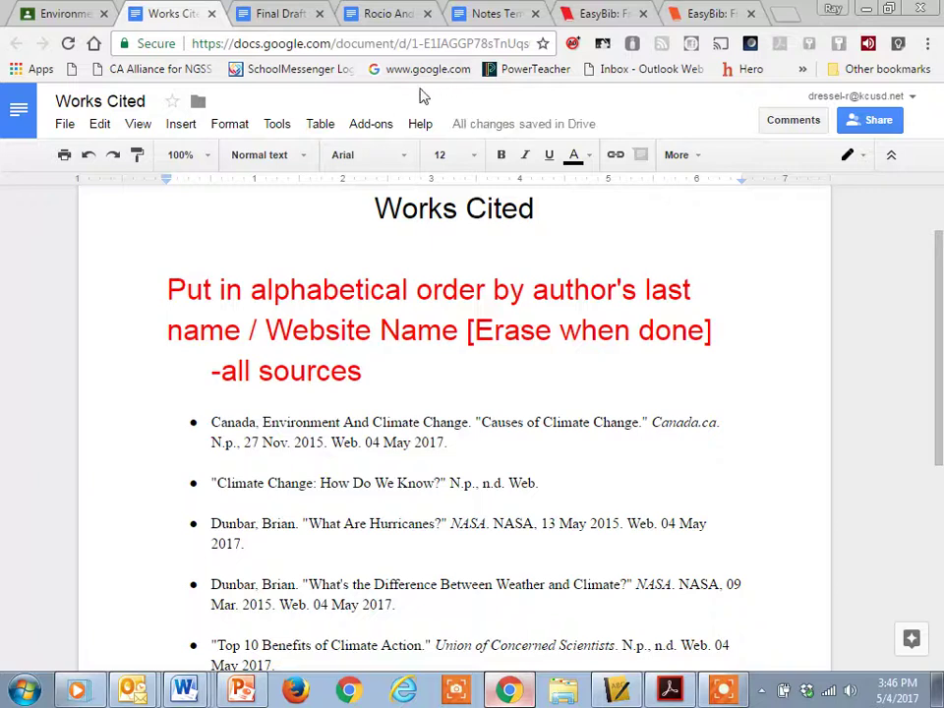
Step: Look over the example page's first source URL and the EasyBib pages
{"action": "left_click", "coordinate": [280, 13]}
{"action": "left_click", "coordinate": [349, 13]}
{"action": "scroll", "coordinate": [358, 320], "scroll_direction": "up", "scroll_amount": 1}
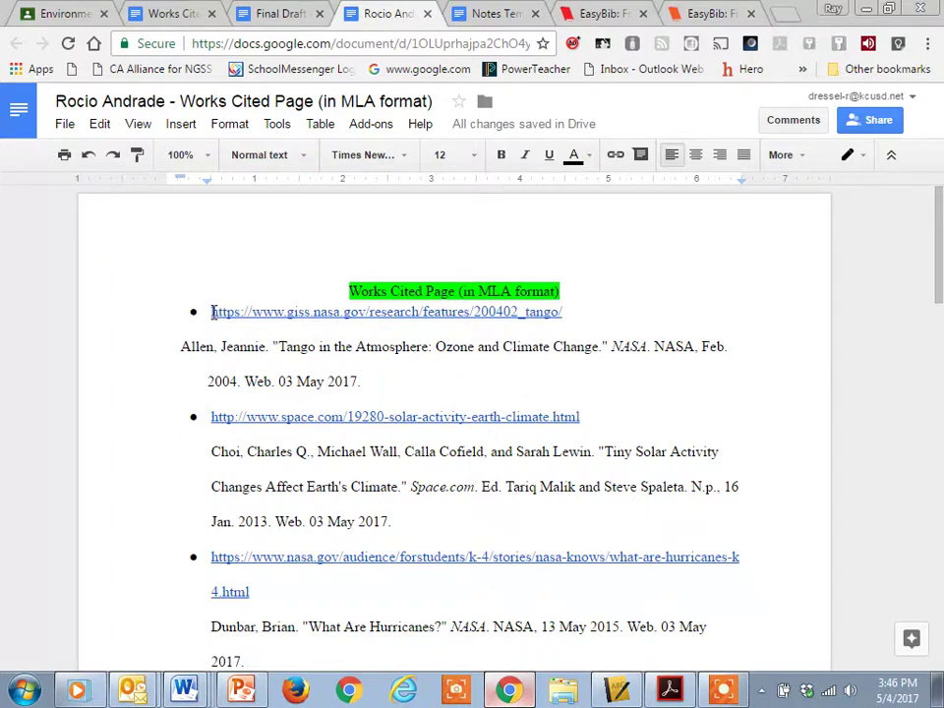
{"action": "left_click_drag", "start_coordinate": [212, 312], "coordinate": [569, 321]}
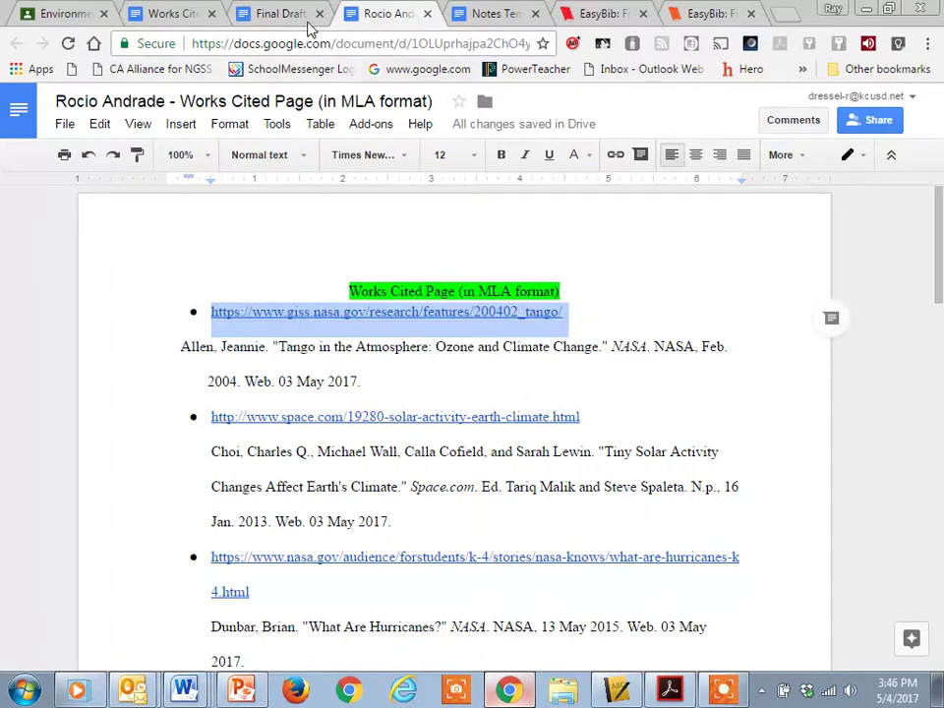
{"action": "left_click", "coordinate": [171, 16]}
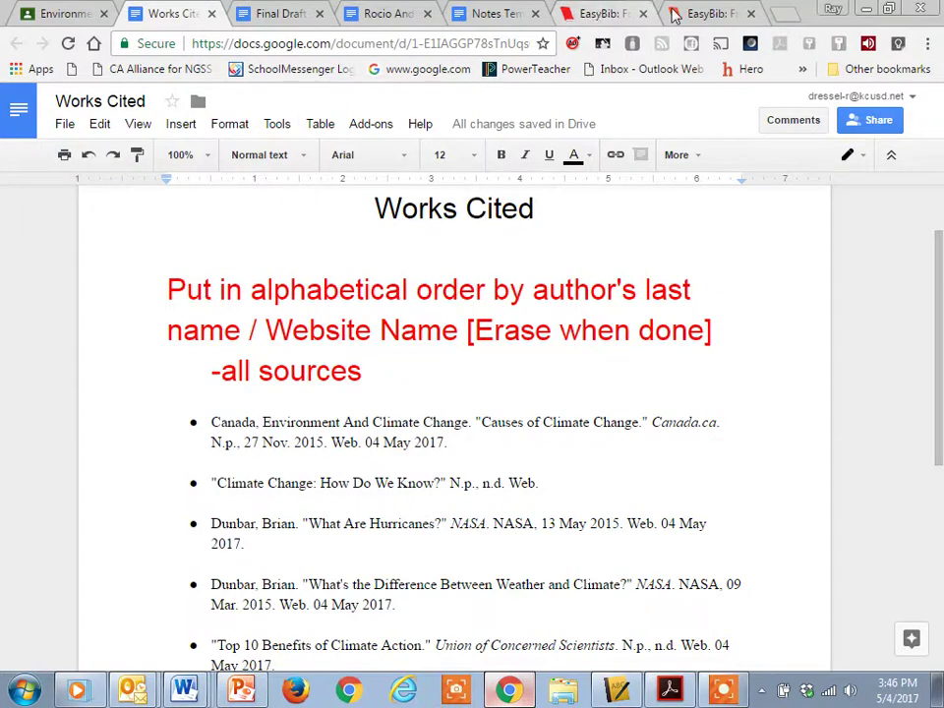
{"action": "left_click", "coordinate": [708, 14]}
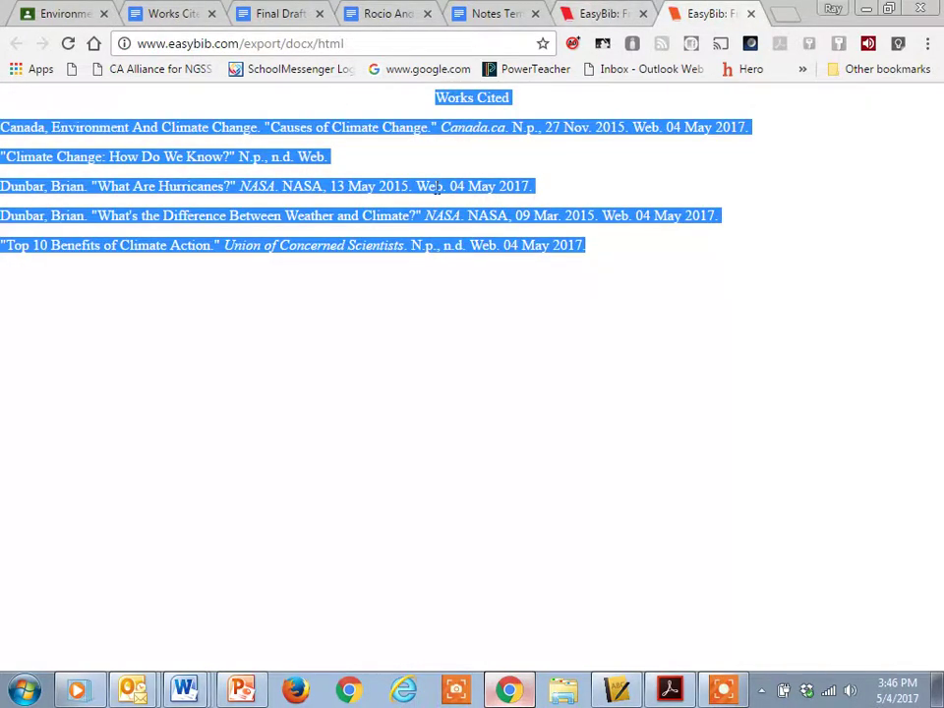
{"action": "left_click", "coordinate": [580, 16]}
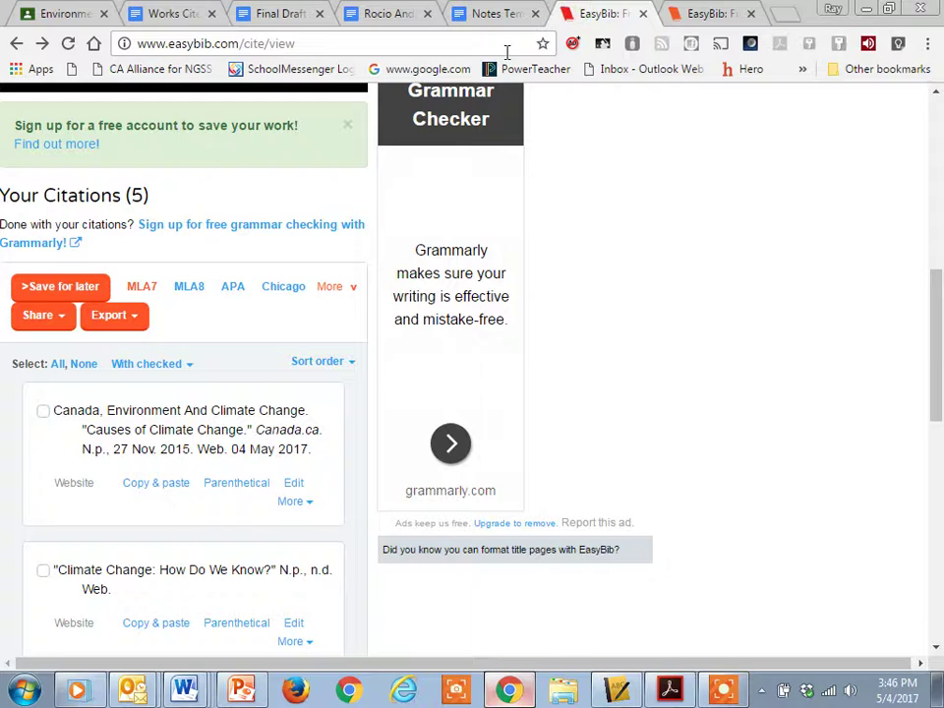
Step: Copy the NASA link's web address from the Notes Template
{"action": "left_click", "coordinate": [378, 14]}
{"action": "left_click", "coordinate": [483, 15]}
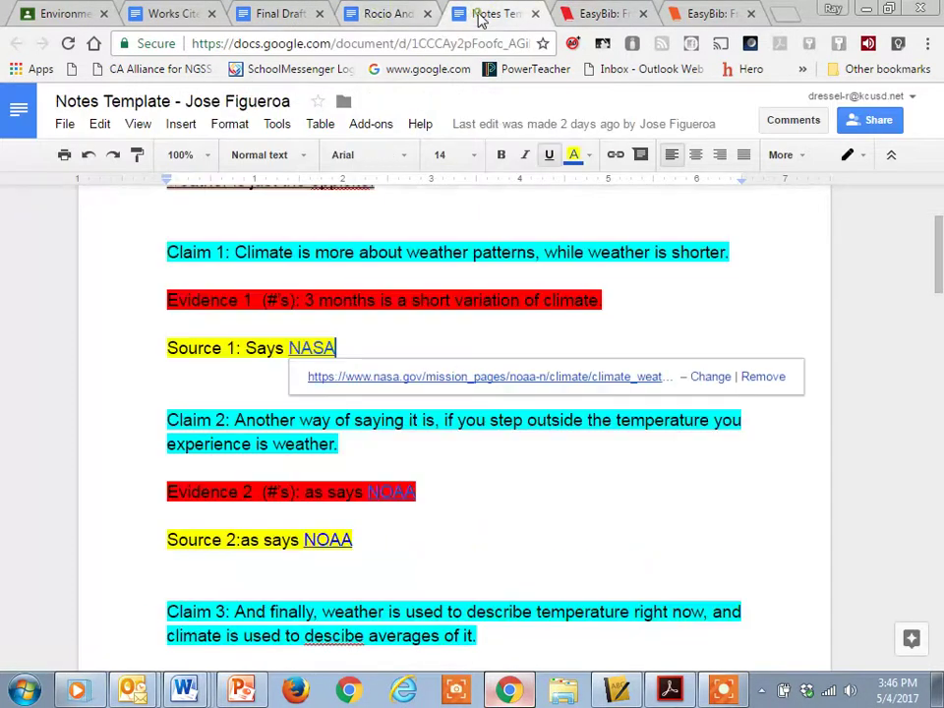
{"action": "right_click", "coordinate": [598, 378]}
{"action": "left_click", "coordinate": [701, 483]}
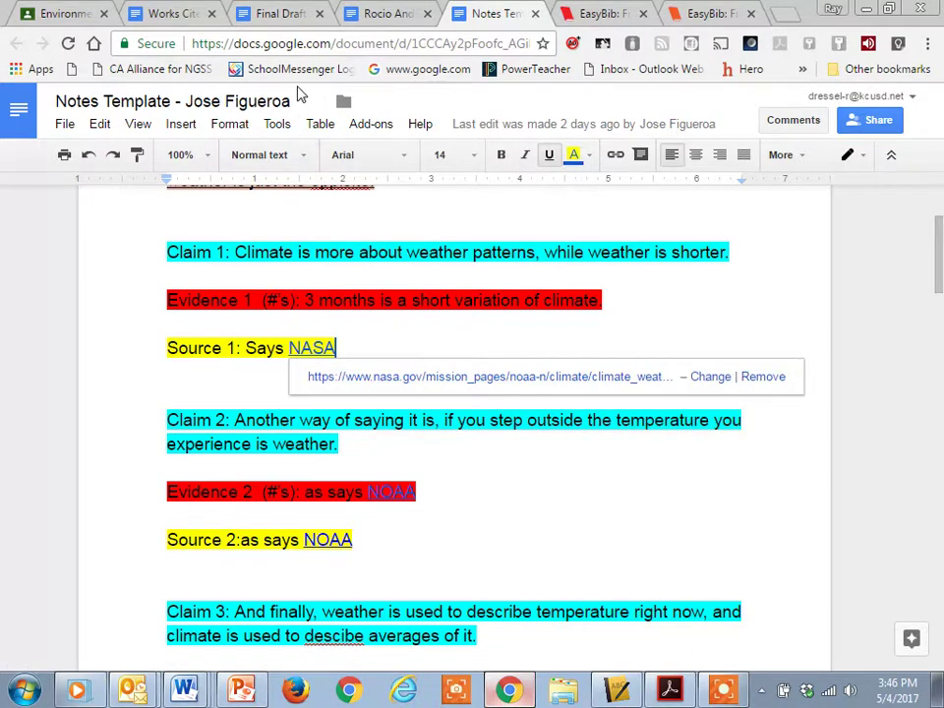
Step: Paste the NASA URL on the empty line above the Canada entry as a link
{"action": "left_click", "coordinate": [172, 14]}
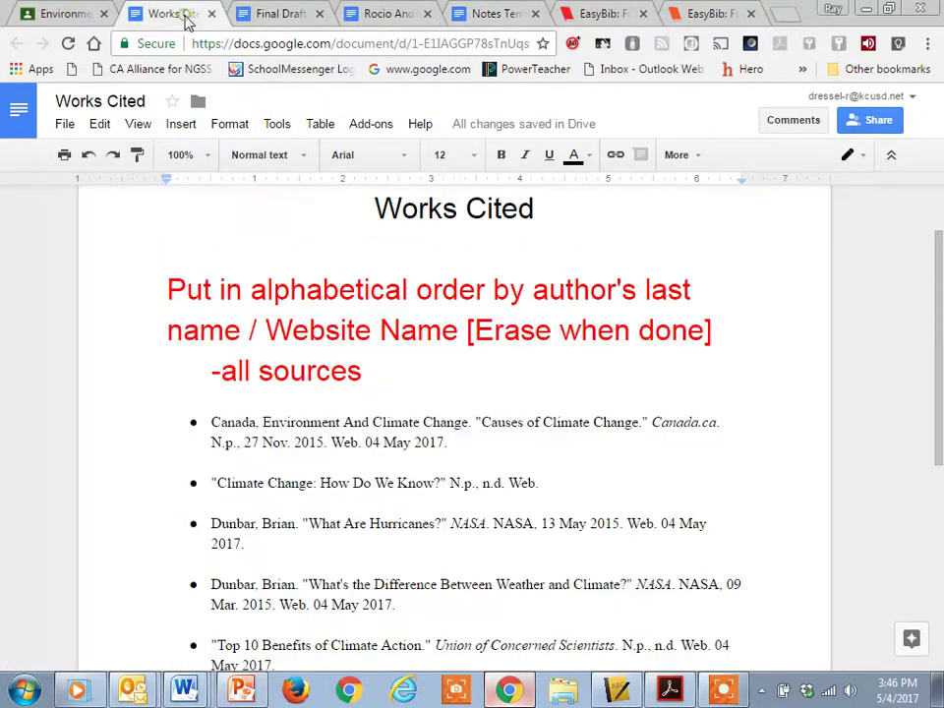
{"action": "right_click", "coordinate": [228, 406]}
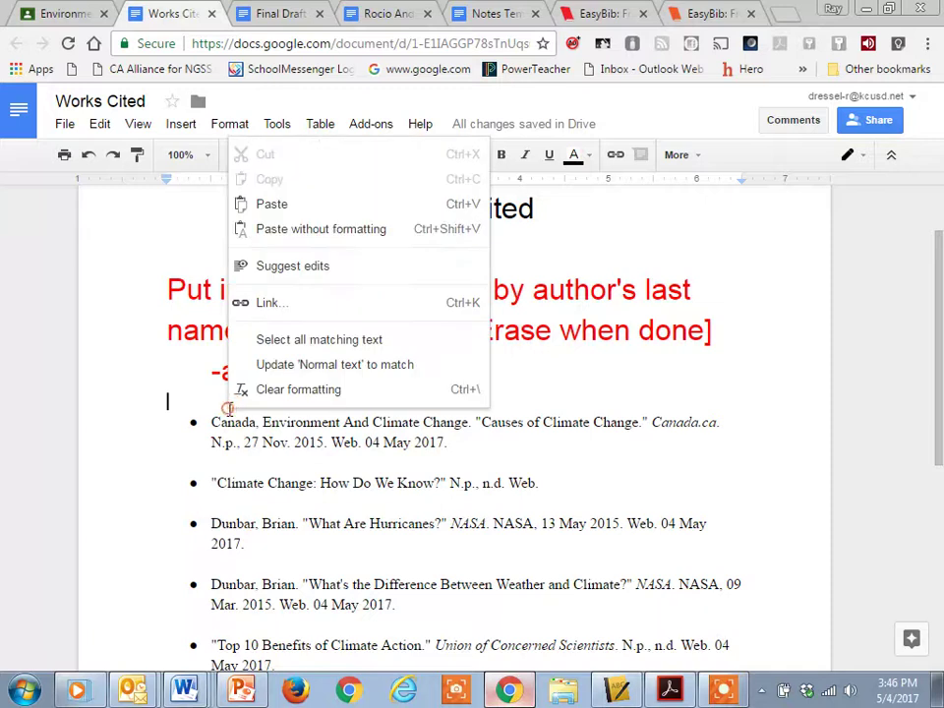
{"action": "left_click", "coordinate": [272, 204]}
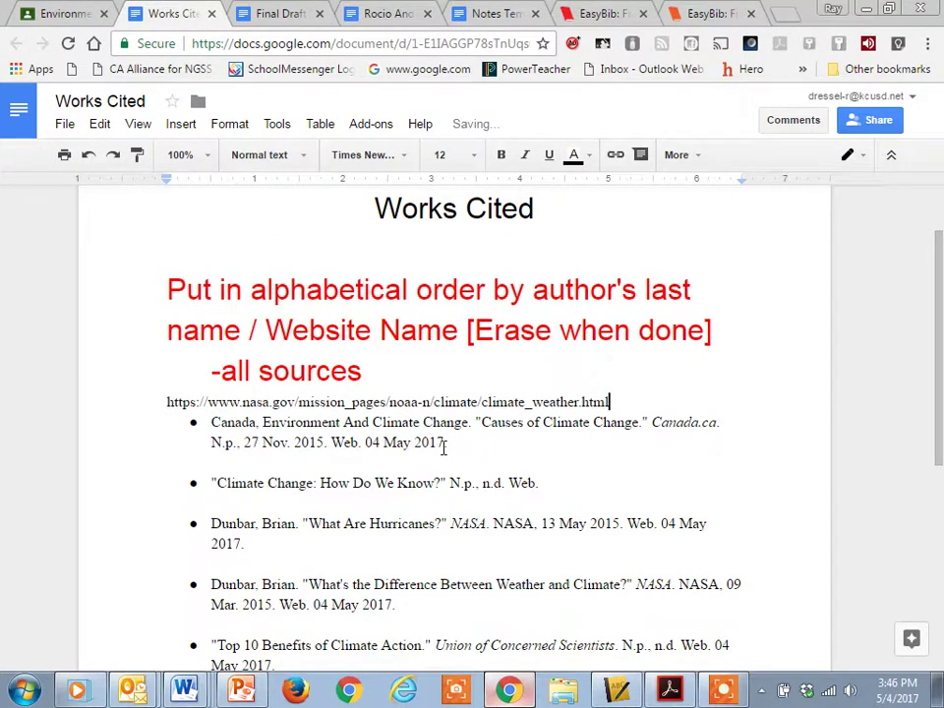
{"action": "key", "text": "Return"}
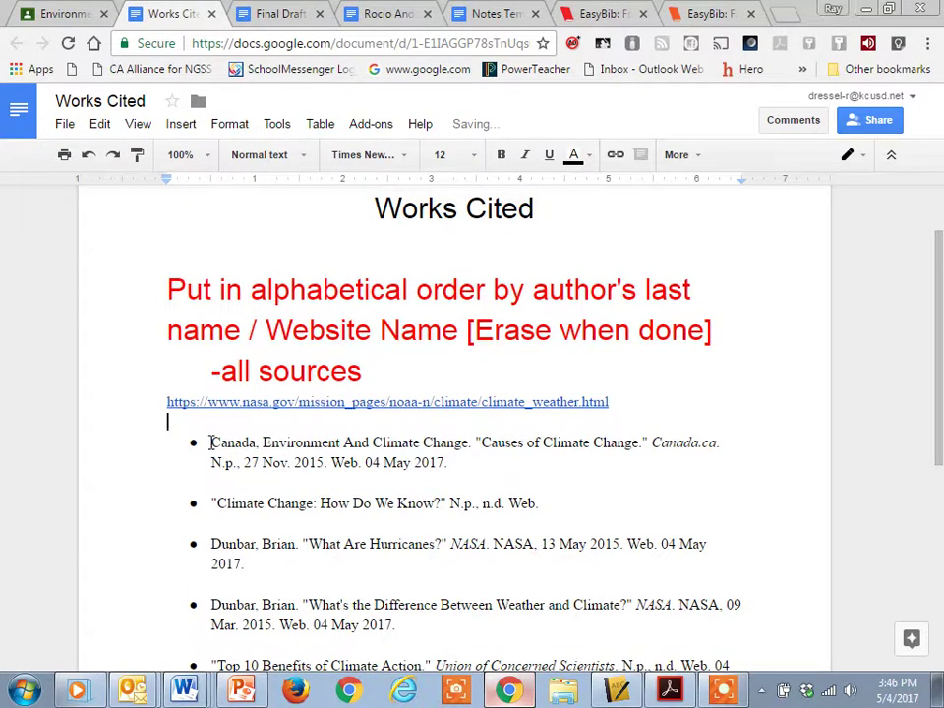
Step: Add a blank line after the Canada citation
{"action": "left_click", "coordinate": [536, 466]}
{"action": "key", "text": "Return"}
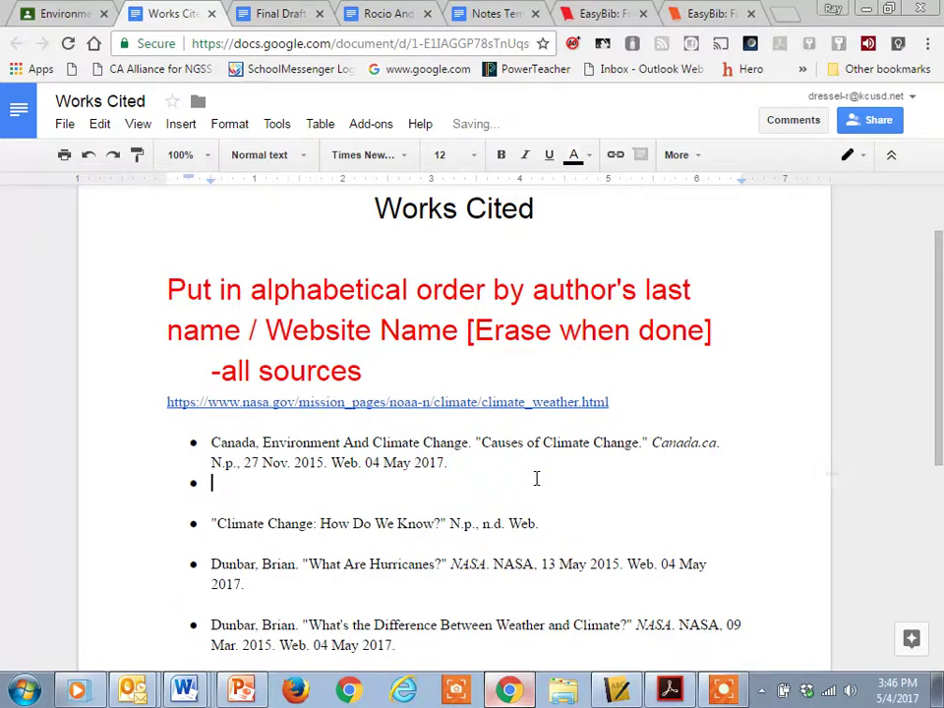
{"action": "scroll", "coordinate": [536, 478], "scroll_direction": "down", "scroll_amount": 3}
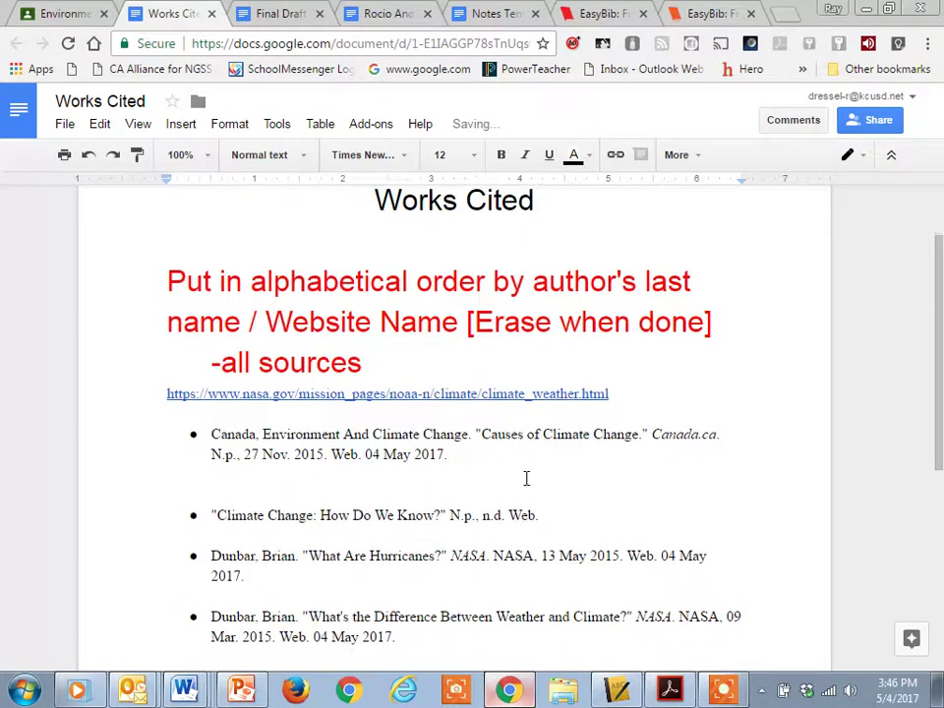
{"action": "scroll", "coordinate": [527, 480], "scroll_direction": "down", "scroll_amount": 1}
{"action": "scroll", "coordinate": [529, 487], "scroll_direction": "down", "scroll_amount": 2}
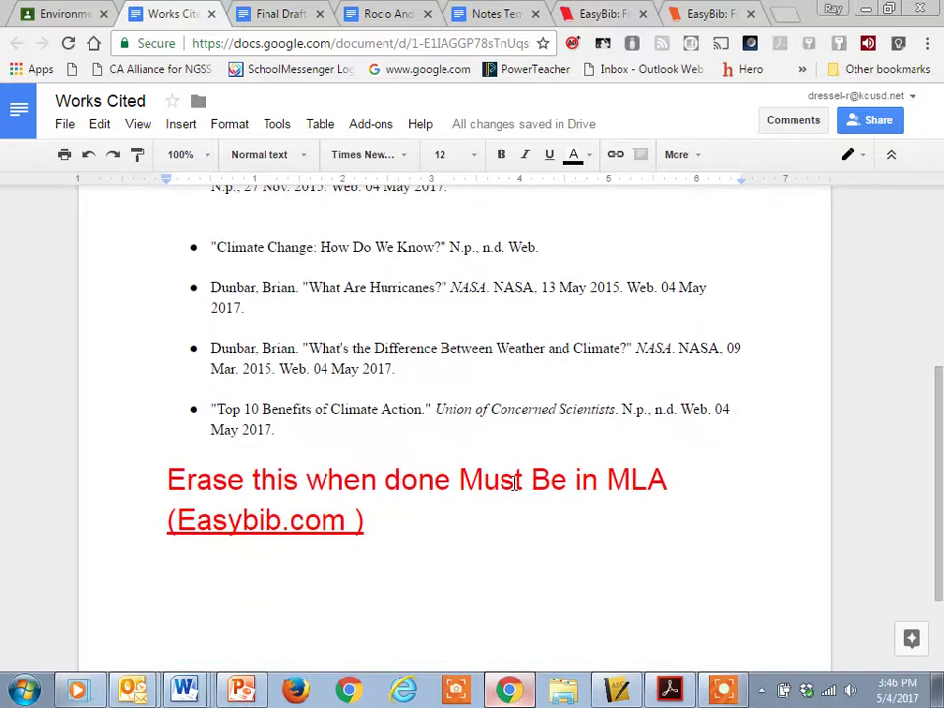
{"action": "scroll", "coordinate": [425, 431], "scroll_direction": "up", "scroll_amount": 4}
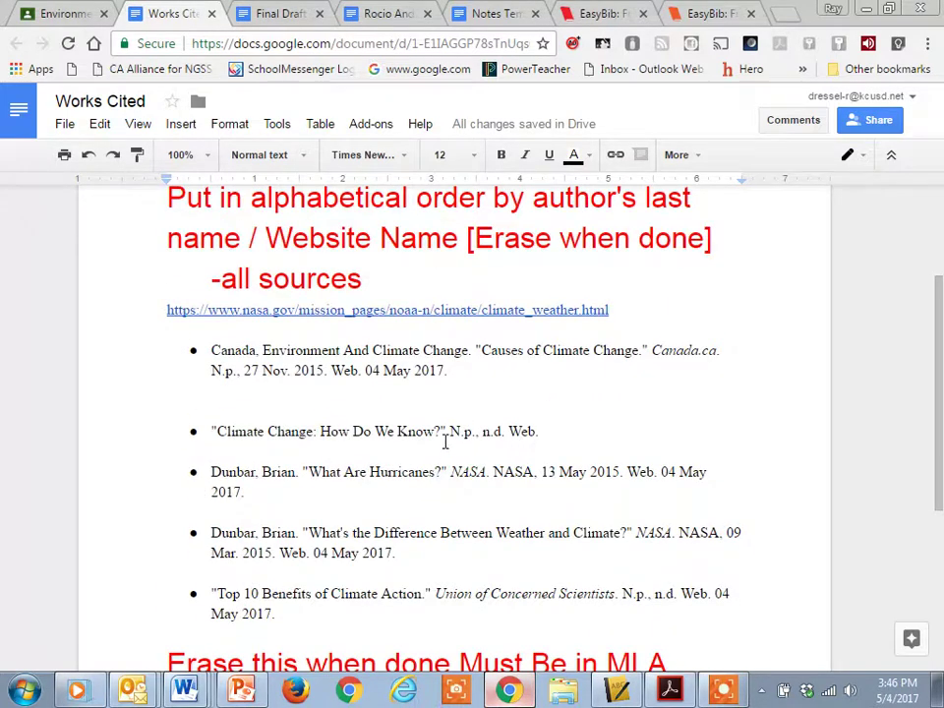
Step: Find the 'Type 1 paragraph' post in the Environmental Science stream and preview its Notes Template
{"action": "left_click", "coordinate": [366, 12]}
{"action": "left_click", "coordinate": [489, 12]}
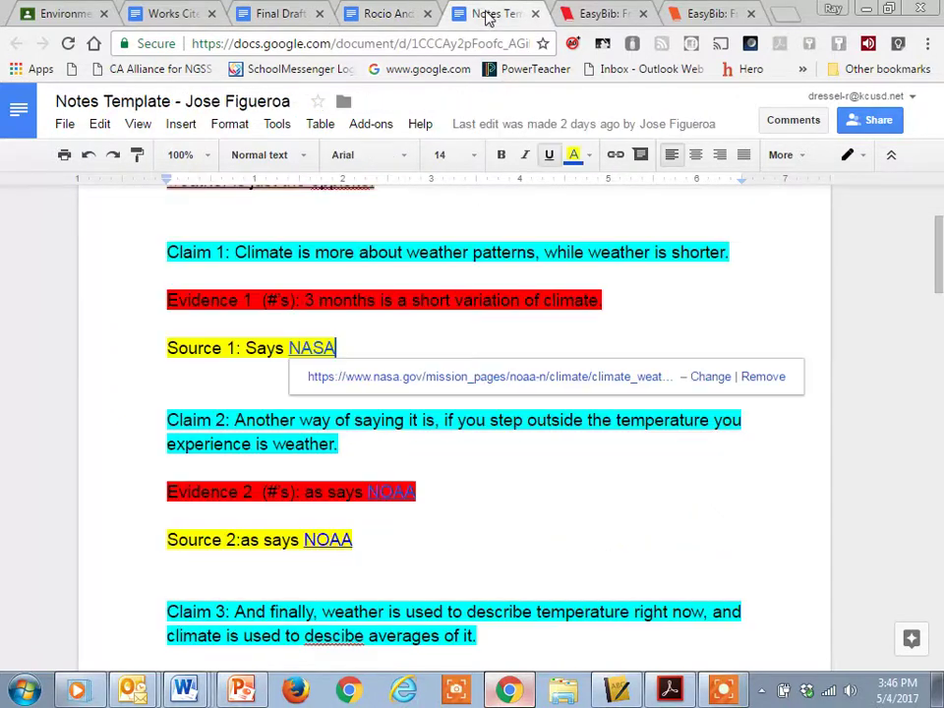
{"action": "left_click", "coordinate": [51, 14]}
{"action": "scroll", "coordinate": [490, 337], "scroll_direction": "up", "scroll_amount": 6}
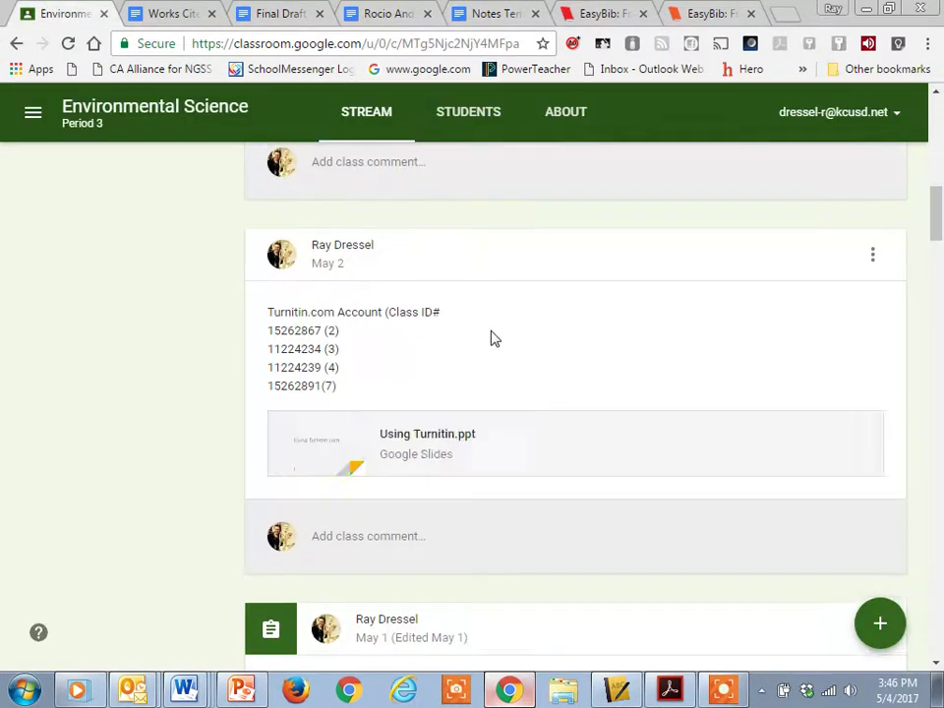
{"action": "scroll", "coordinate": [491, 337], "scroll_direction": "down", "scroll_amount": 8}
{"action": "scroll", "coordinate": [496, 334], "scroll_direction": "down", "scroll_amount": 8}
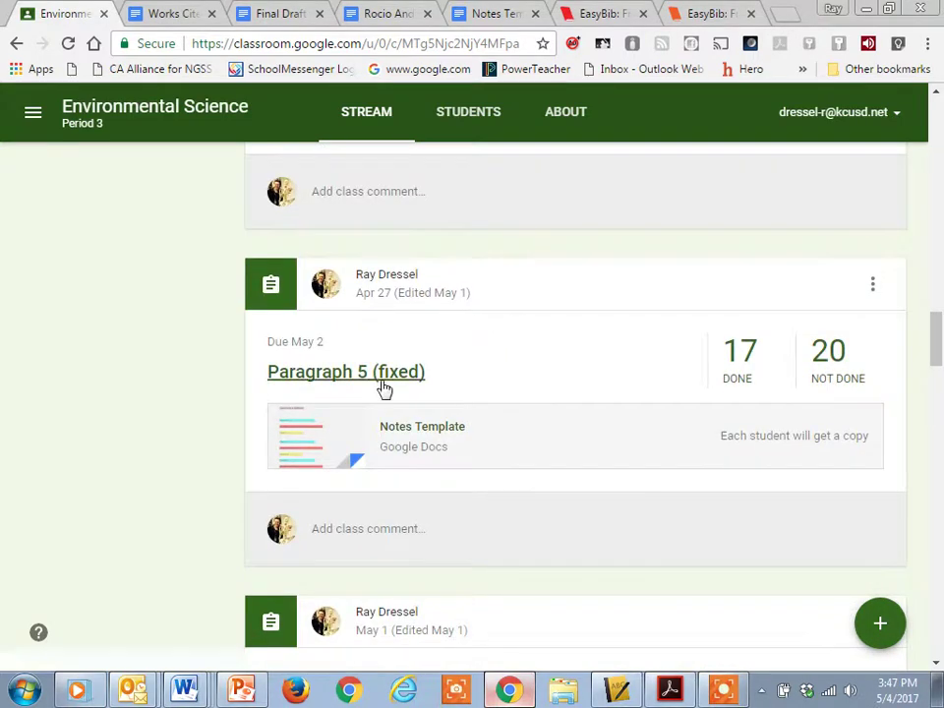
{"action": "scroll", "coordinate": [398, 388], "scroll_direction": "down", "scroll_amount": 4}
{"action": "scroll", "coordinate": [384, 369], "scroll_direction": "down", "scroll_amount": 6}
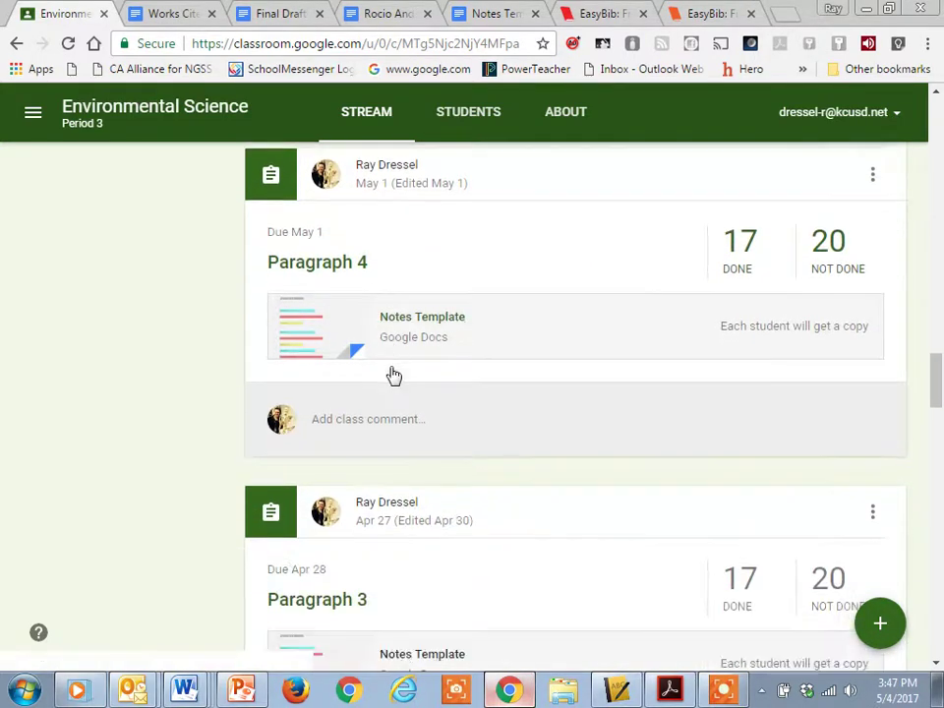
{"action": "scroll", "coordinate": [418, 380], "scroll_direction": "down", "scroll_amount": 3}
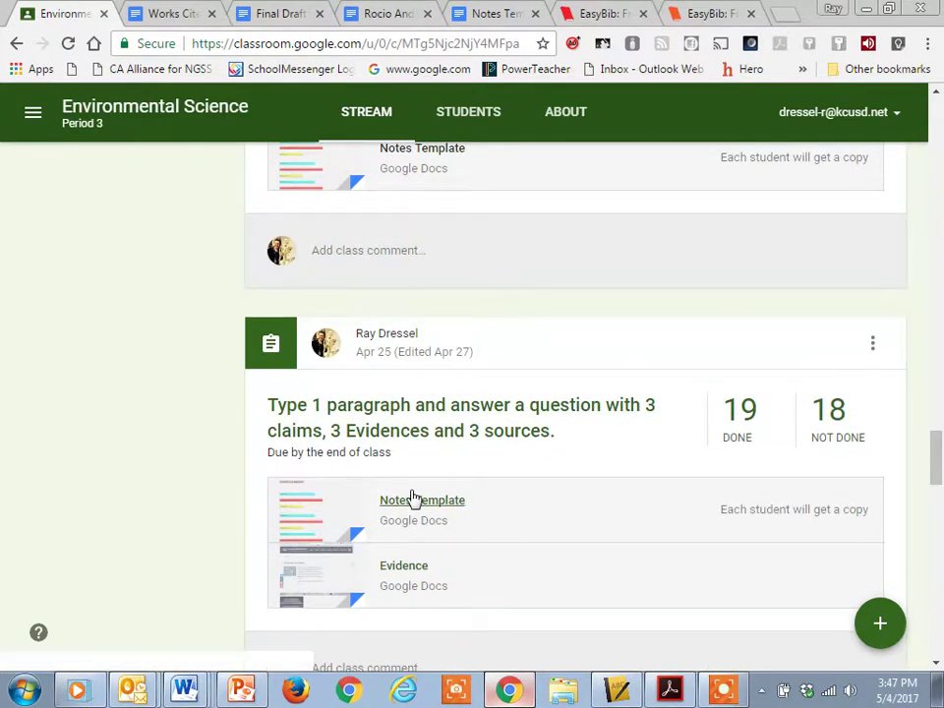
{"action": "left_click", "coordinate": [411, 500]}
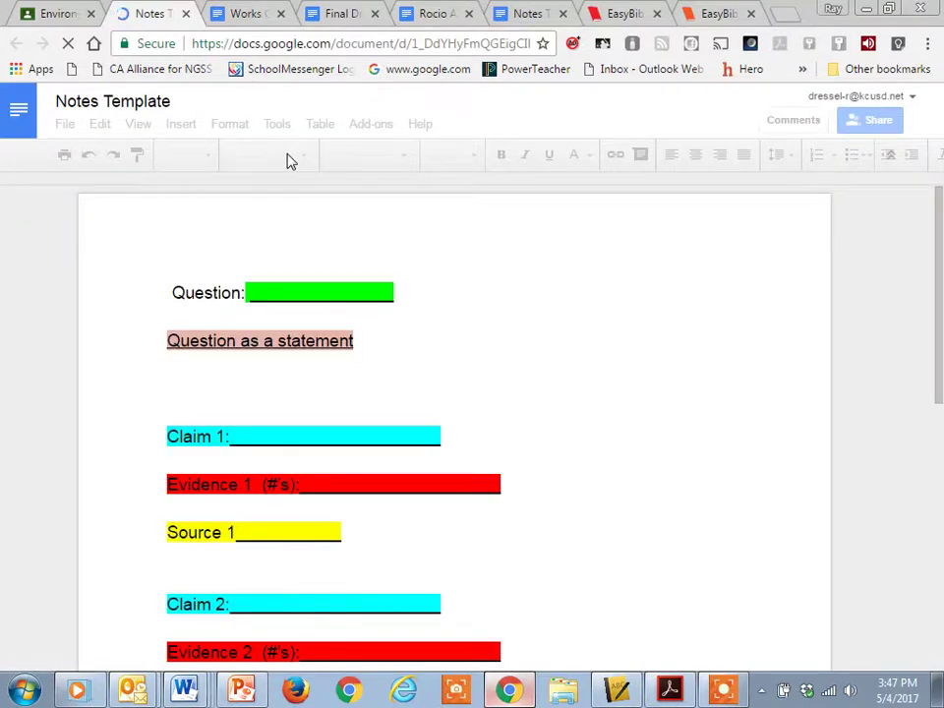
{"action": "left_click", "coordinate": [185, 14]}
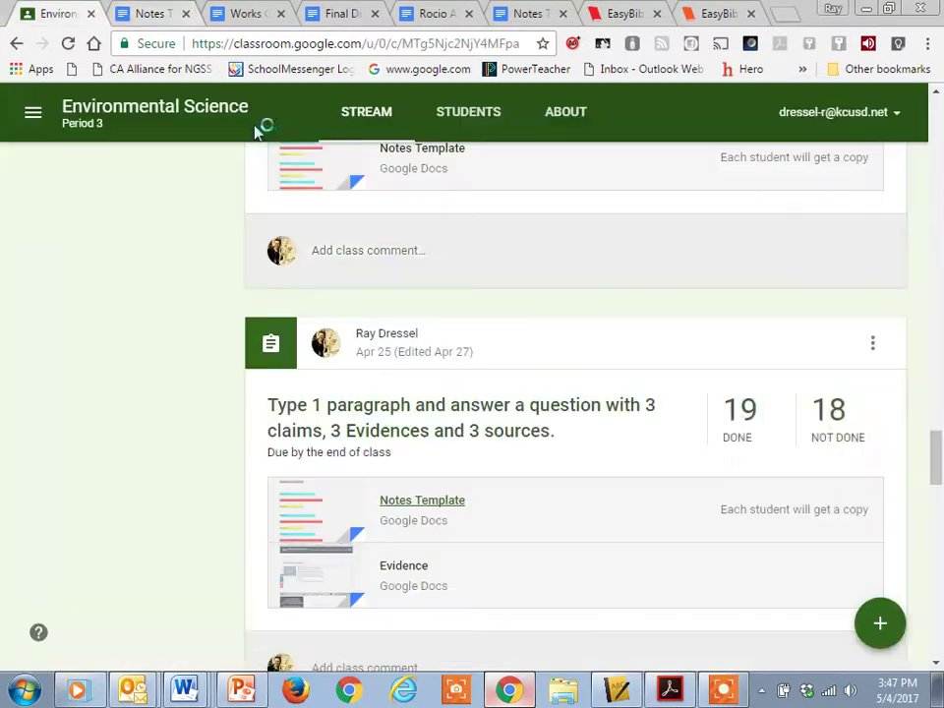
Step: From the '19 DONE' list, open a student's notes and follow the Source 3 'The EPA' link
{"action": "left_click", "coordinate": [744, 434]}
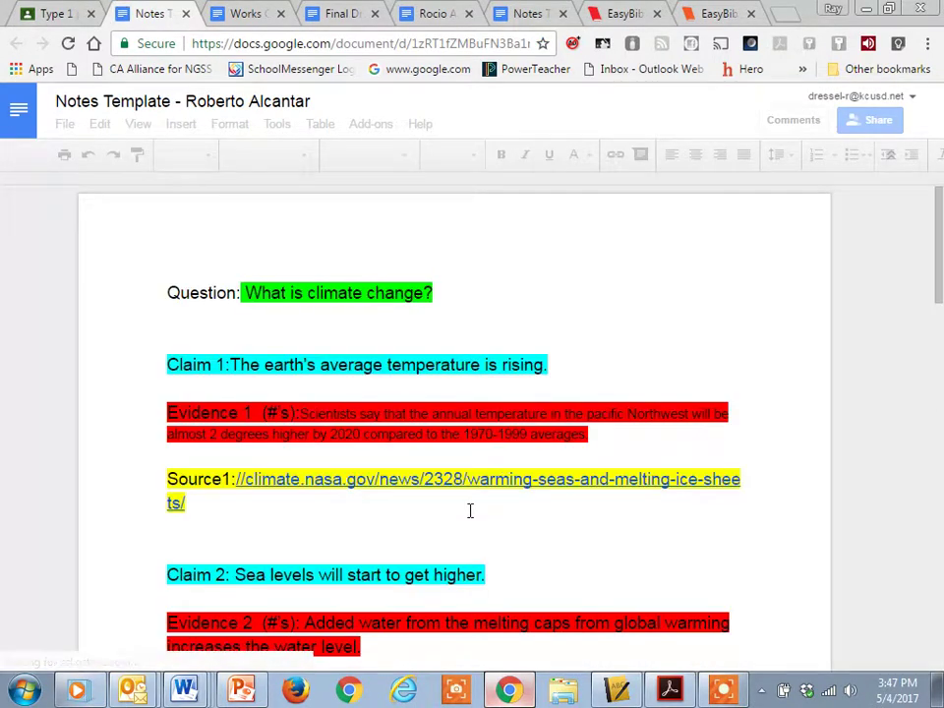
{"action": "scroll", "coordinate": [551, 513], "scroll_direction": "down", "scroll_amount": 4}
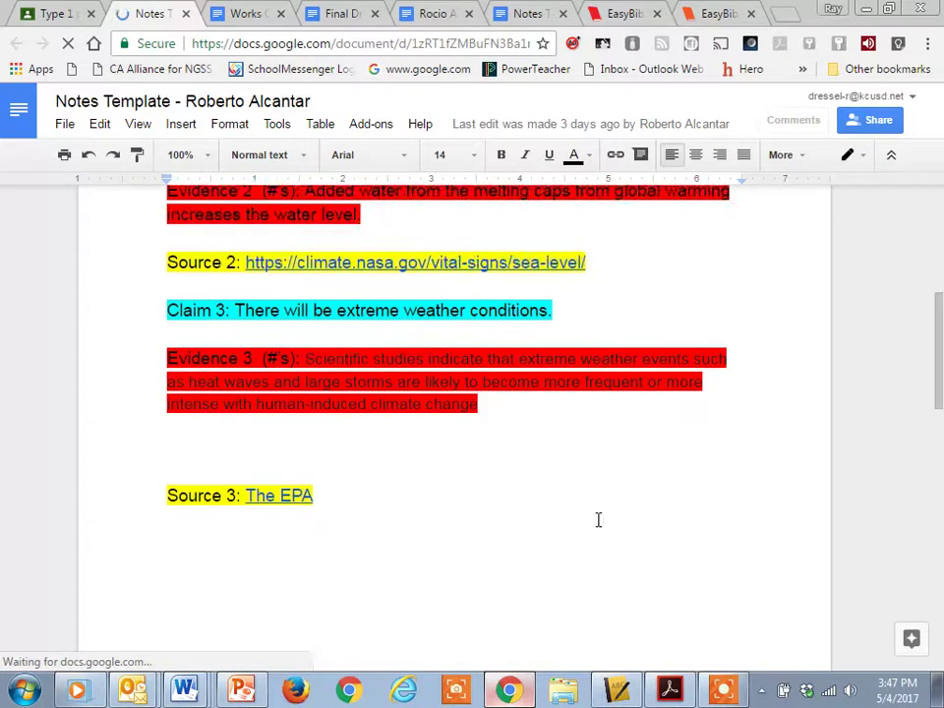
{"action": "scroll", "coordinate": [585, 522], "scroll_direction": "down", "scroll_amount": 3}
{"action": "scroll", "coordinate": [348, 331], "scroll_direction": "up", "scroll_amount": 2}
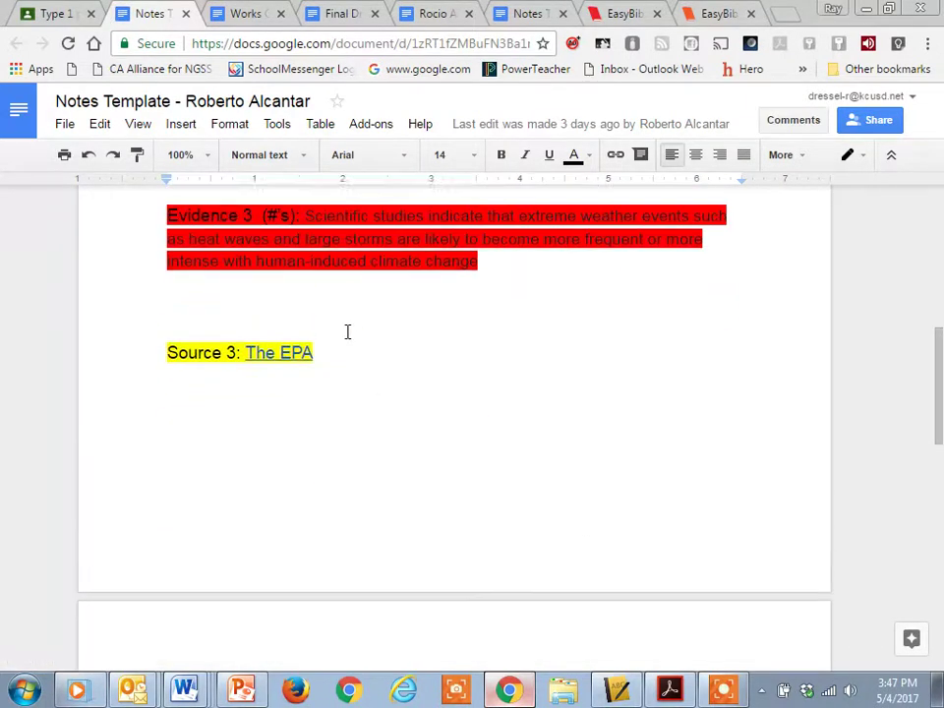
{"action": "left_click", "coordinate": [300, 373]}
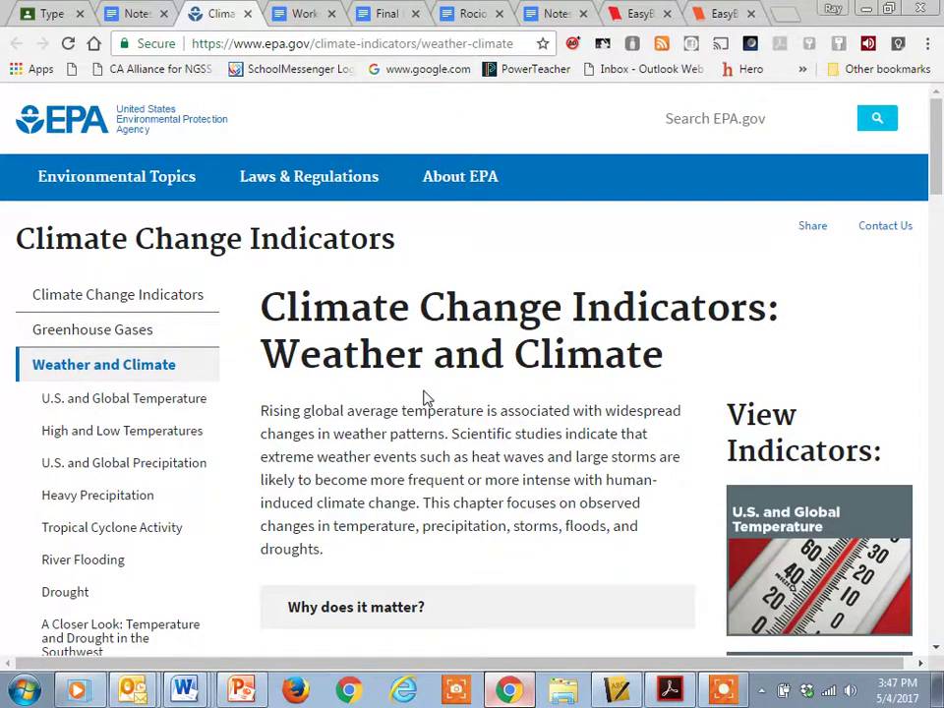
Step: Copy the EPA page's address and close the exported EasyBib Works Cited tab
{"action": "scroll", "coordinate": [425, 397], "scroll_direction": "down", "scroll_amount": 8}
{"action": "scroll", "coordinate": [462, 406], "scroll_direction": "up", "scroll_amount": 10}
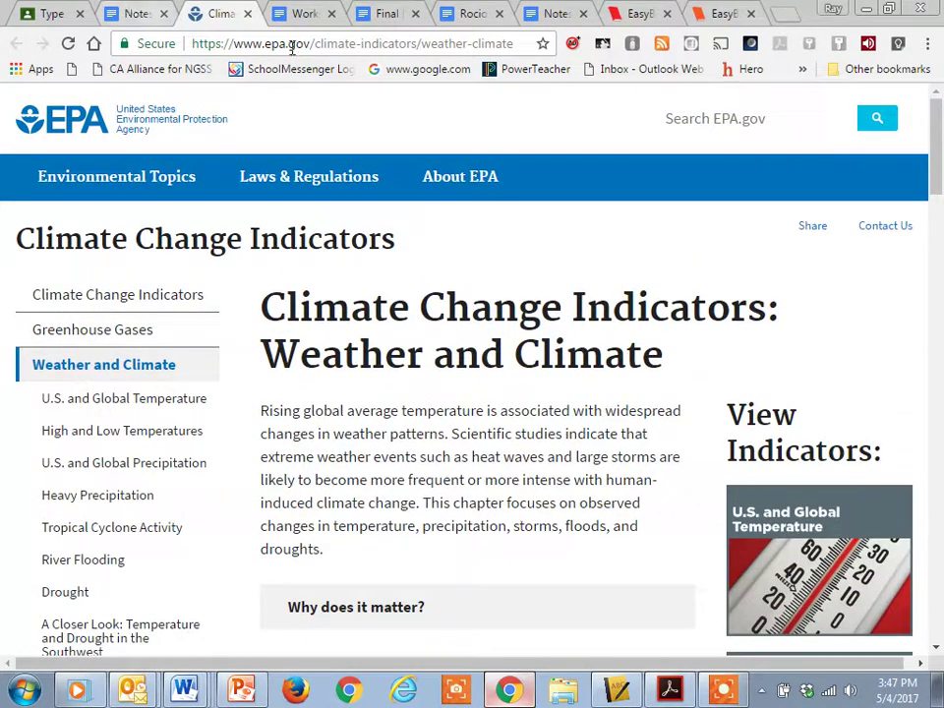
{"action": "left_click", "coordinate": [343, 49]}
{"action": "key", "text": "ctrl+c"}
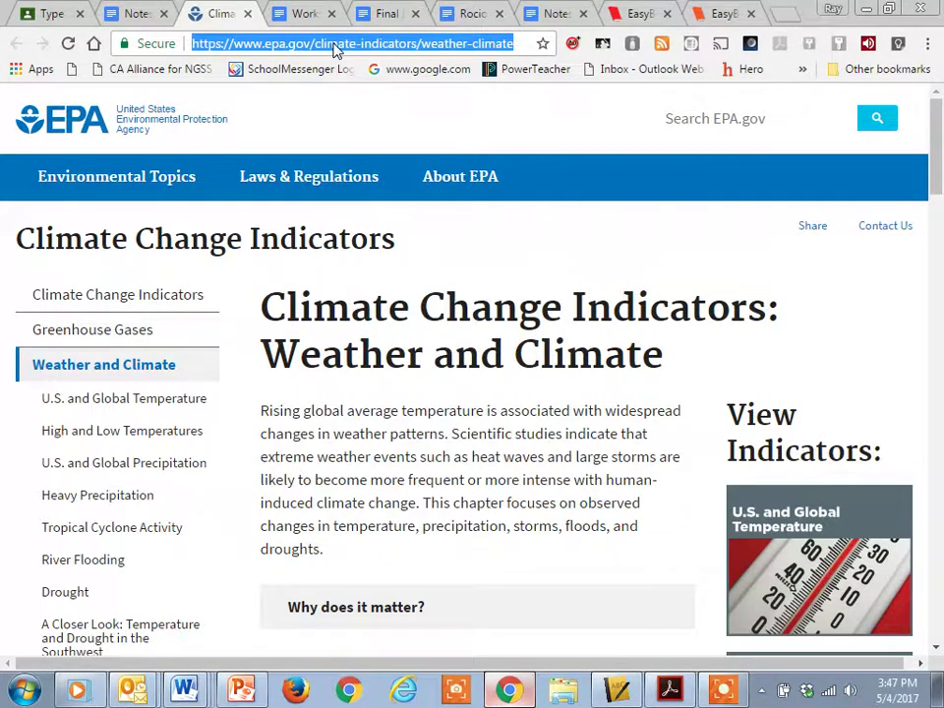
{"action": "left_click", "coordinate": [712, 11]}
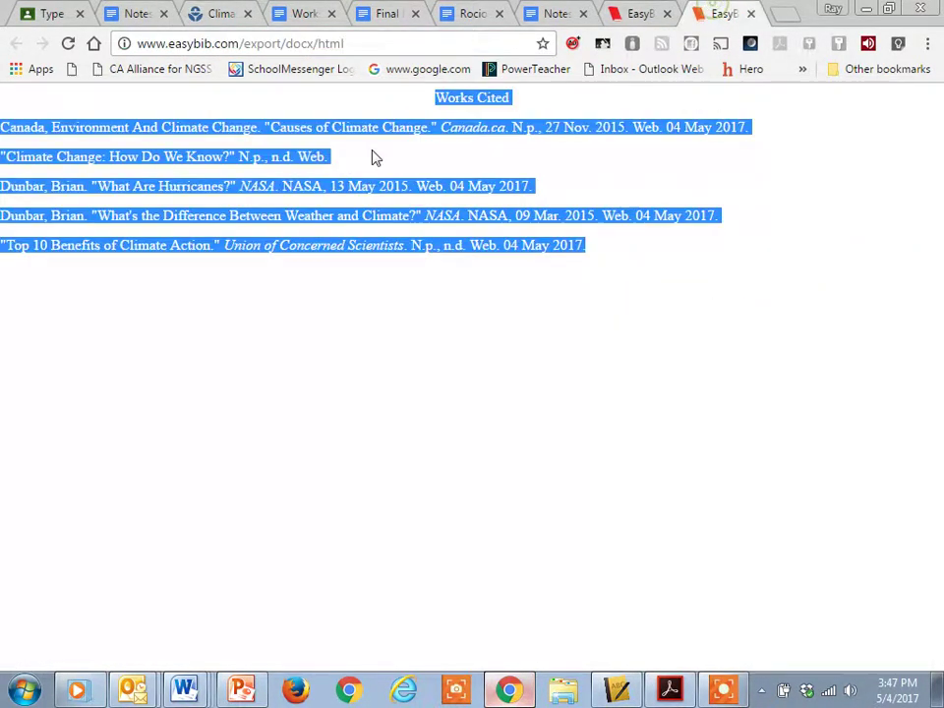
{"action": "left_click", "coordinate": [750, 13]}
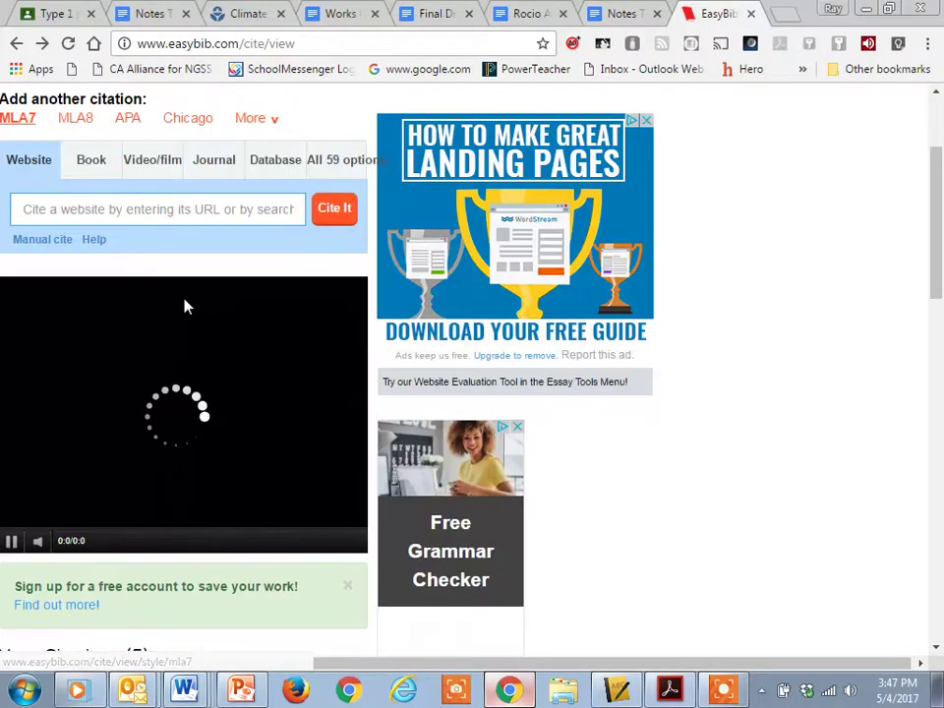
Step: Paste the EPA address into EasyBib's Website field and search for it
{"action": "left_click", "coordinate": [166, 213]}
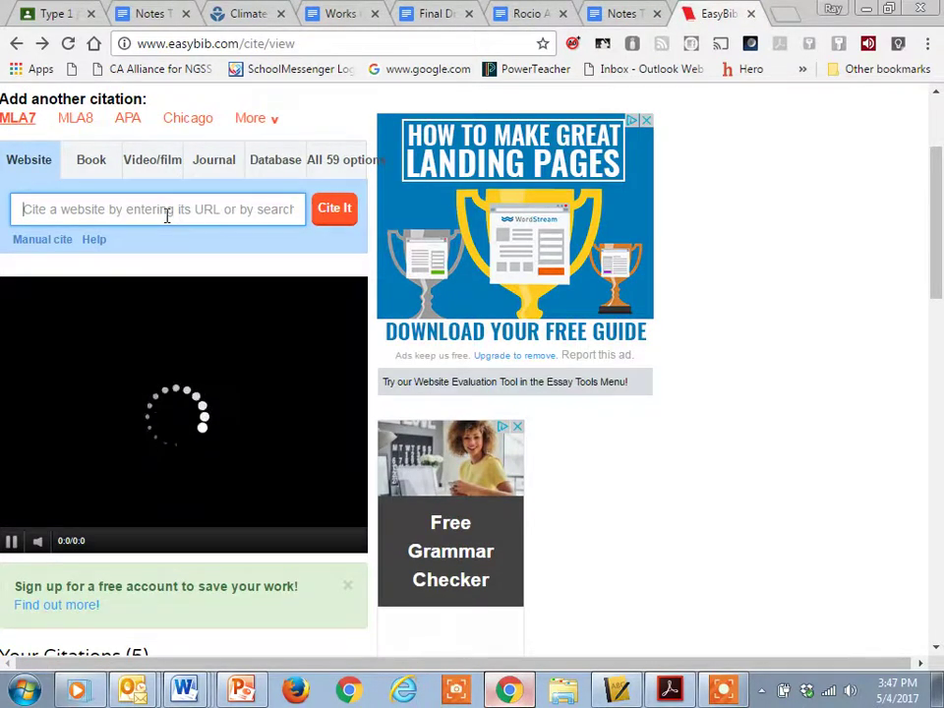
{"action": "key", "text": "ctrl+v"}
{"action": "left_click", "coordinate": [328, 216]}
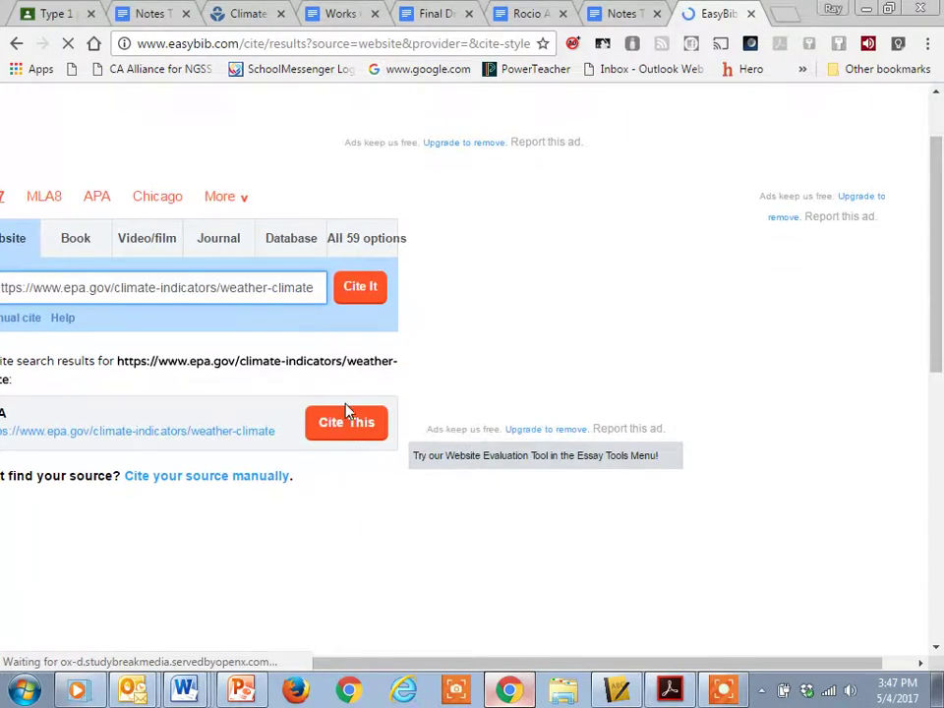
Step: Pick the EPA result and continue to the MLA form pre-filled with title, publisher and URL
{"action": "left_click", "coordinate": [346, 420]}
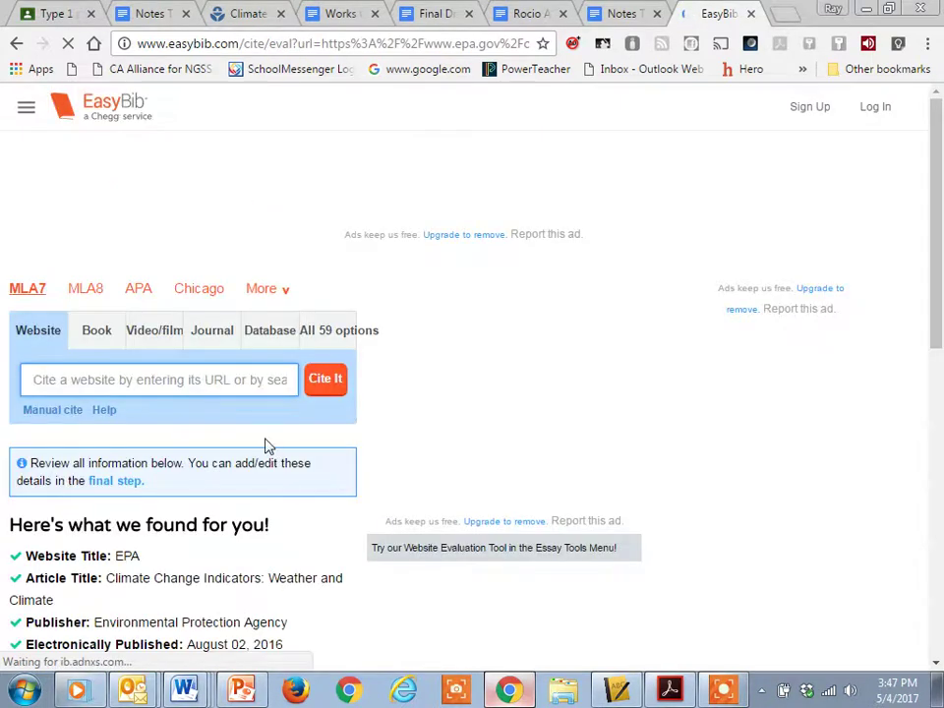
{"action": "scroll", "coordinate": [265, 446], "scroll_direction": "down", "scroll_amount": 2}
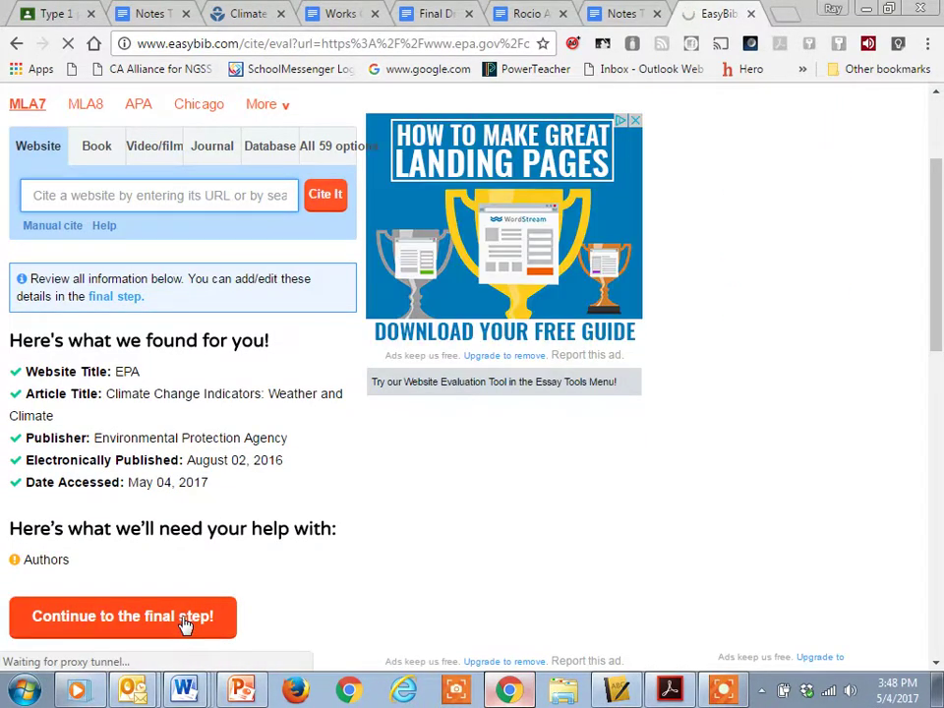
{"action": "left_click_drag", "start_coordinate": [80, 561], "coordinate": [15, 562]}
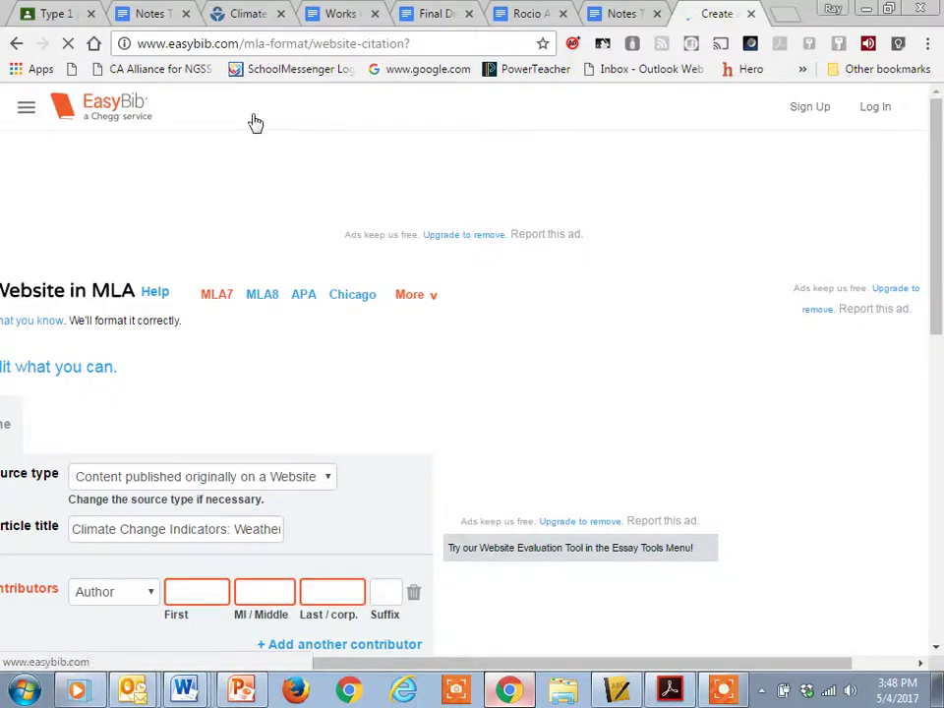
{"action": "scroll", "coordinate": [395, 315], "scroll_direction": "down", "scroll_amount": 3}
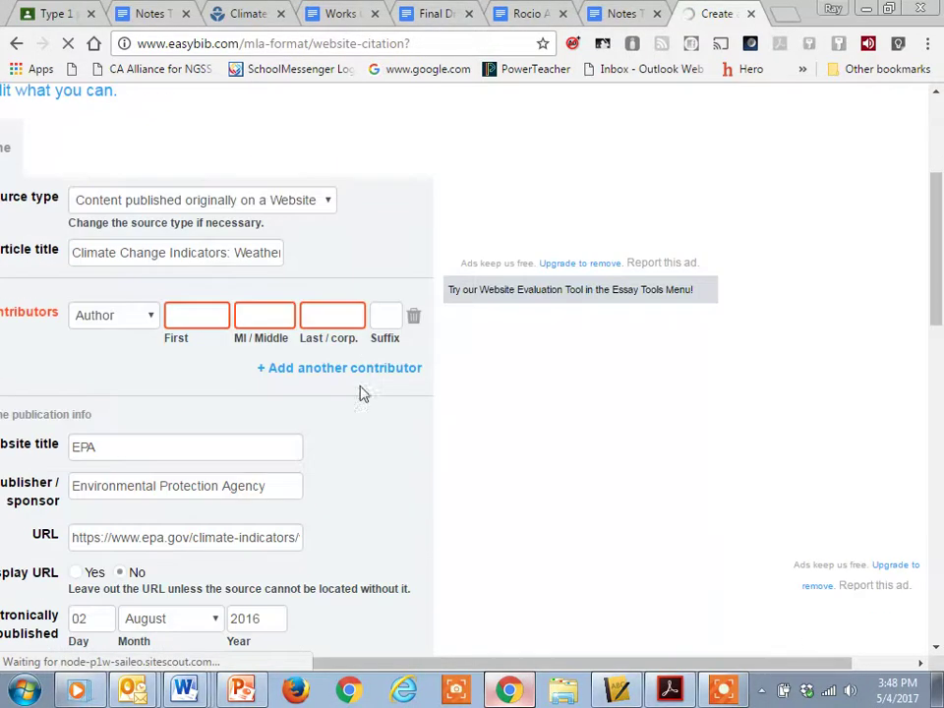
{"action": "scroll", "coordinate": [309, 118], "scroll_direction": "up", "scroll_amount": 1}
{"action": "left_click", "coordinate": [246, 14]}
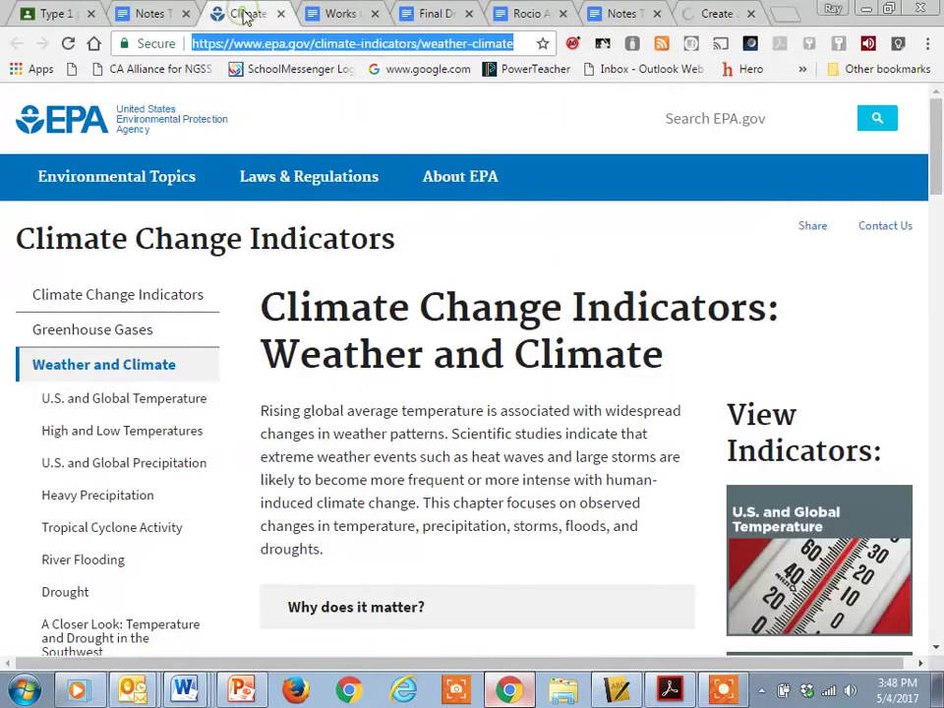
{"action": "scroll", "coordinate": [391, 398], "scroll_direction": "down", "scroll_amount": 15}
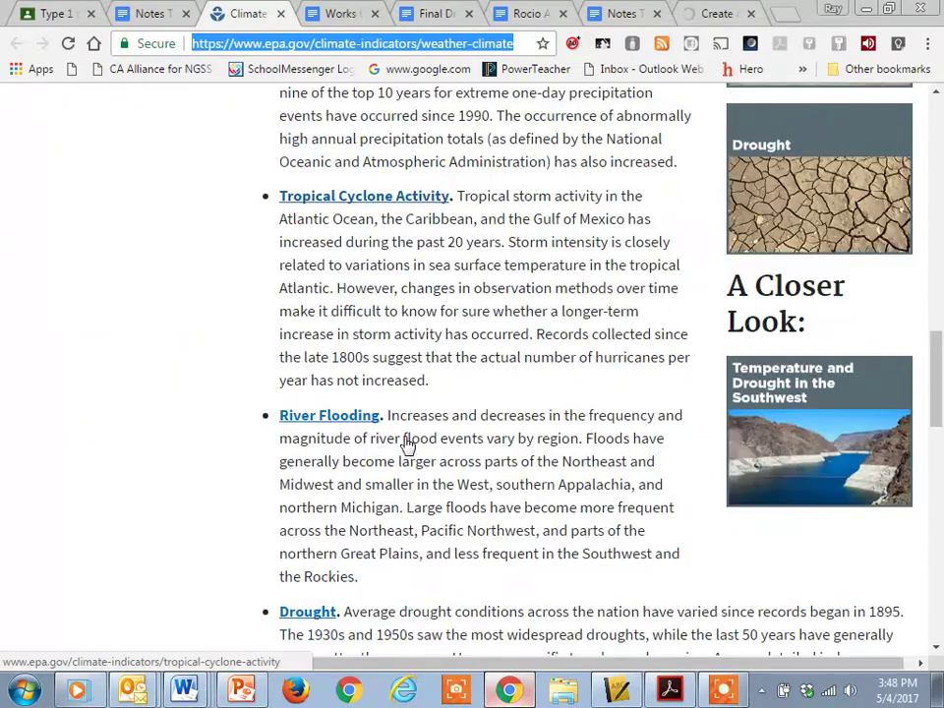
{"action": "scroll", "coordinate": [423, 449], "scroll_direction": "down", "scroll_amount": 5}
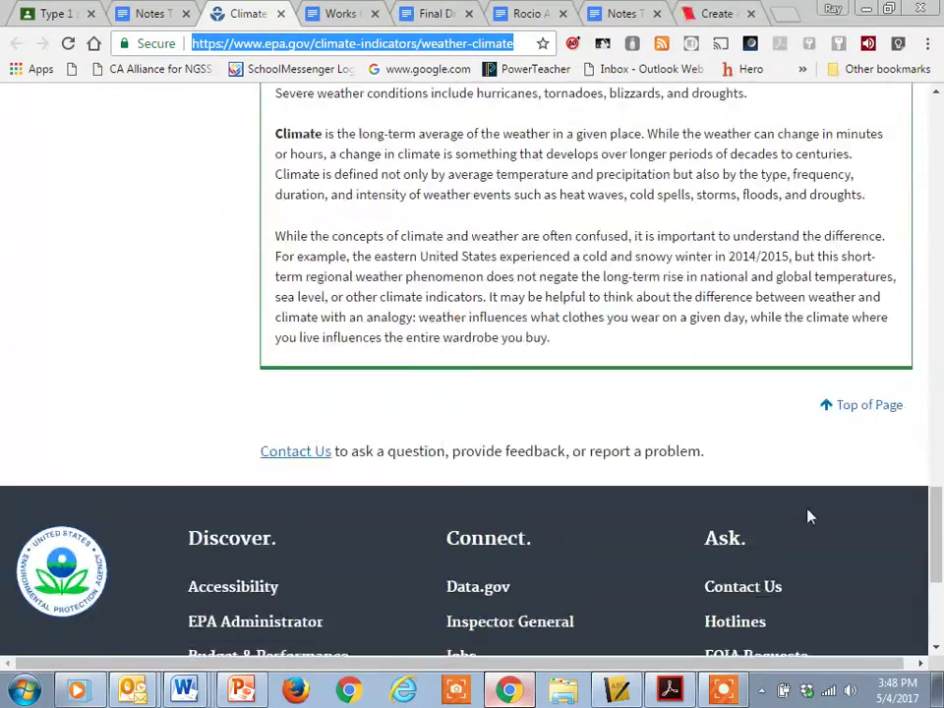
{"action": "scroll", "coordinate": [260, 404], "scroll_direction": "down", "scroll_amount": 3}
{"action": "scroll", "coordinate": [226, 403], "scroll_direction": "up", "scroll_amount": 20}
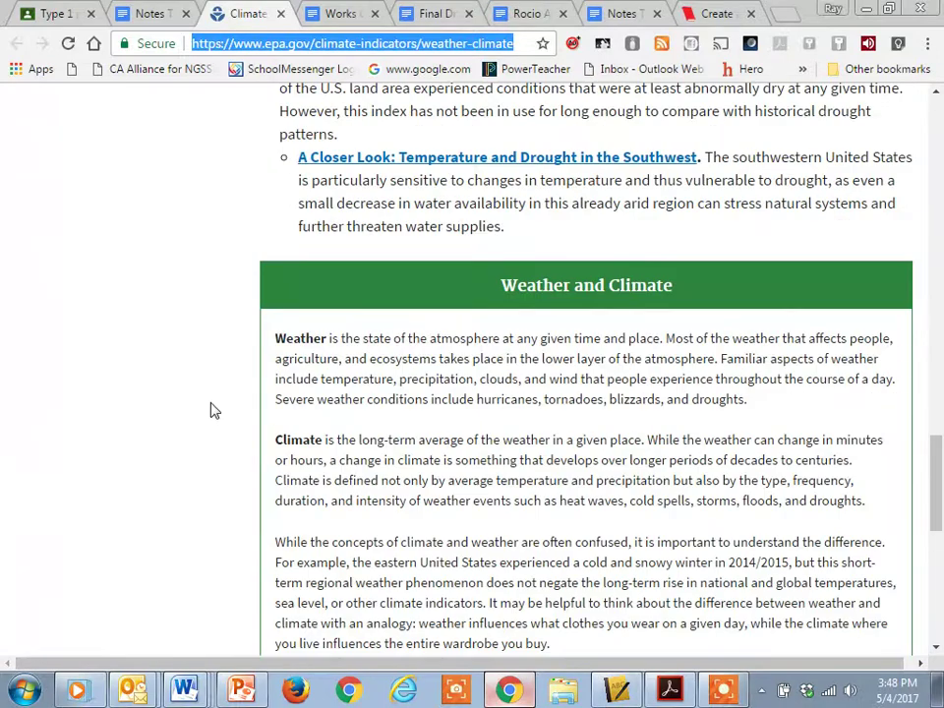
{"action": "scroll", "coordinate": [236, 396], "scroll_direction": "up", "scroll_amount": 3}
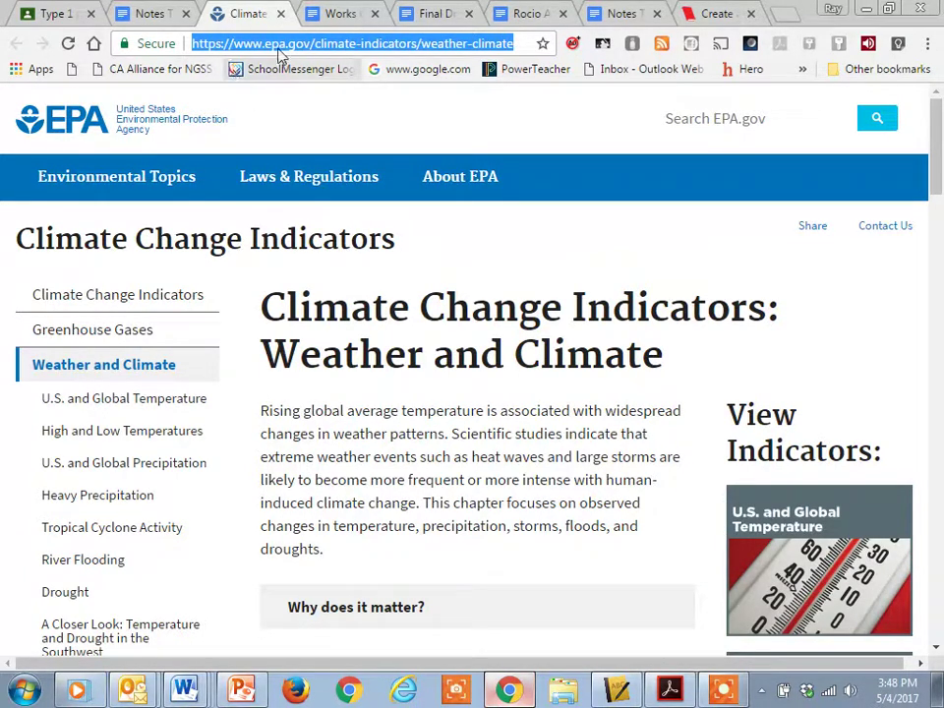
Step: Create the EPA 'Climate Change Indicators: Weather and Climate' MLA citation and copy it
{"action": "left_click", "coordinate": [705, 12]}
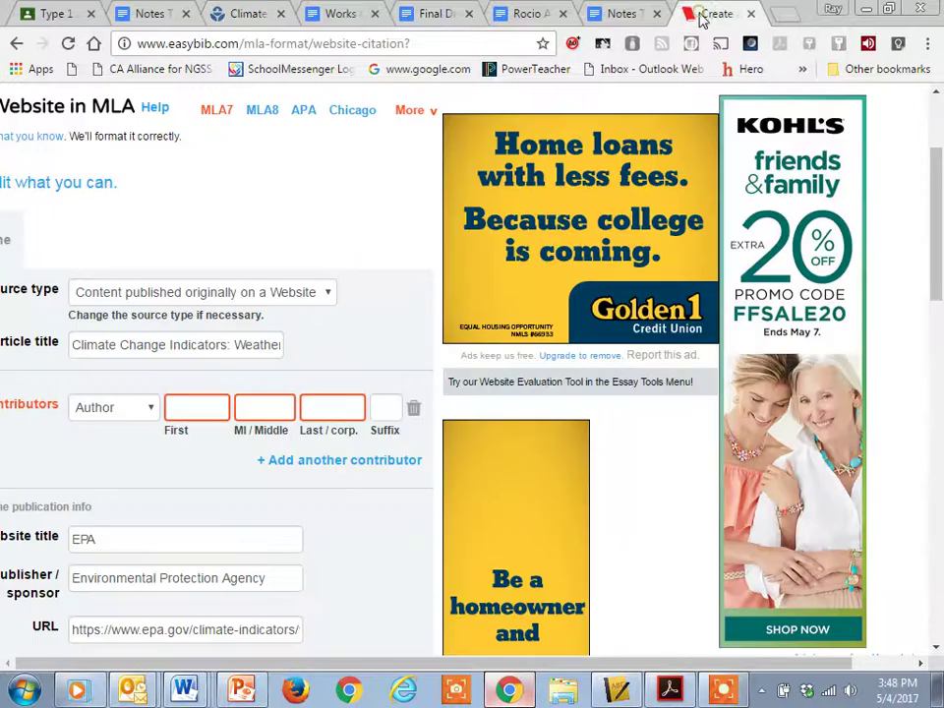
{"action": "scroll", "coordinate": [202, 300], "scroll_direction": "down", "scroll_amount": 8}
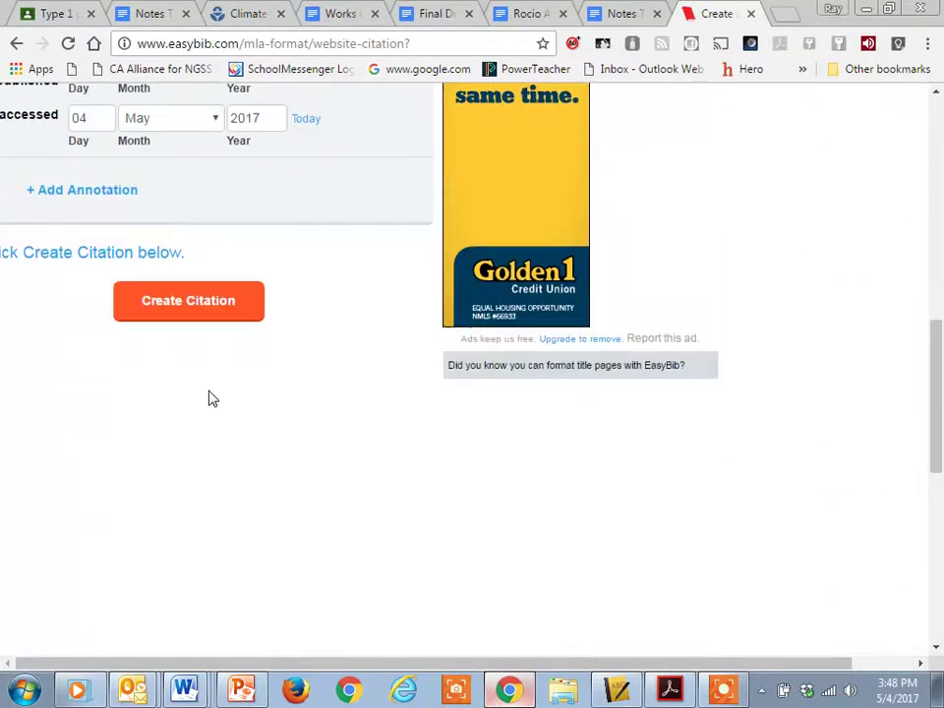
{"action": "left_click", "coordinate": [218, 321]}
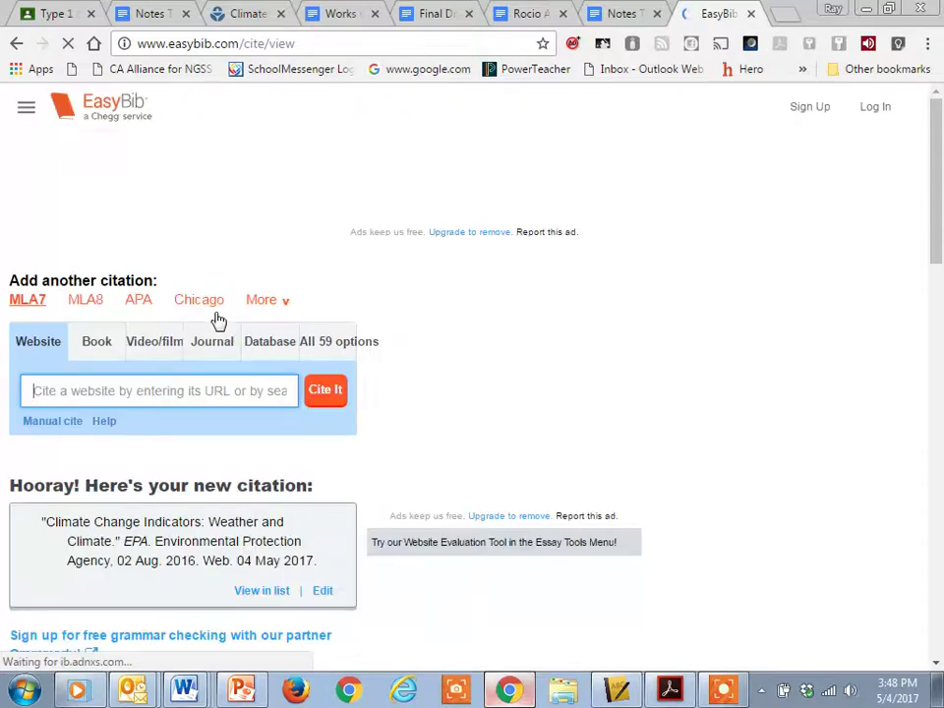
{"action": "scroll", "coordinate": [137, 440], "scroll_direction": "down", "scroll_amount": 2}
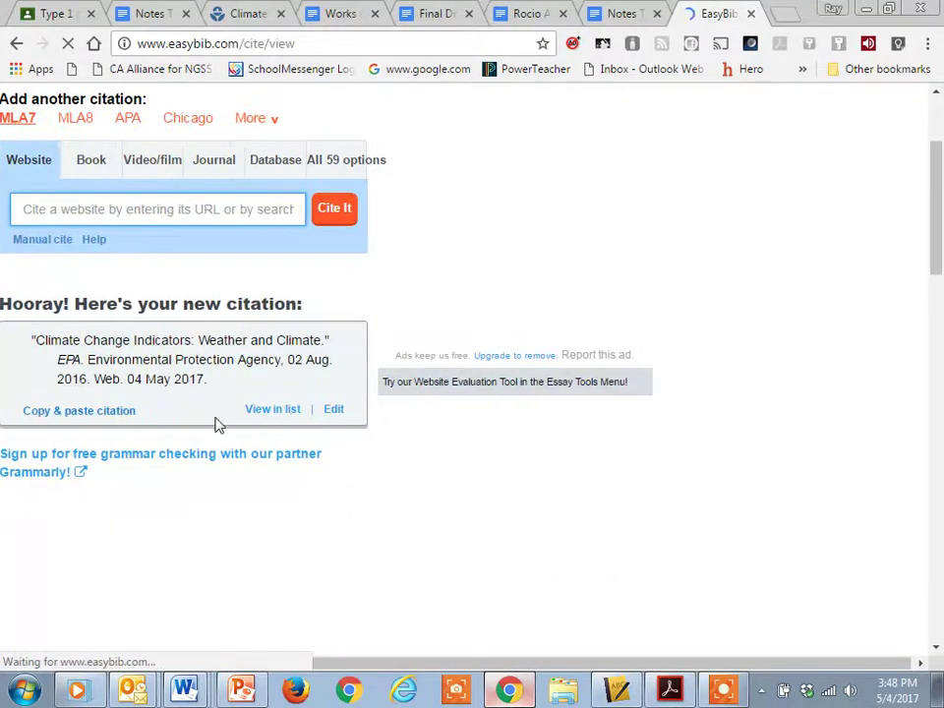
{"action": "left_click_drag", "start_coordinate": [206, 379], "coordinate": [22, 349]}
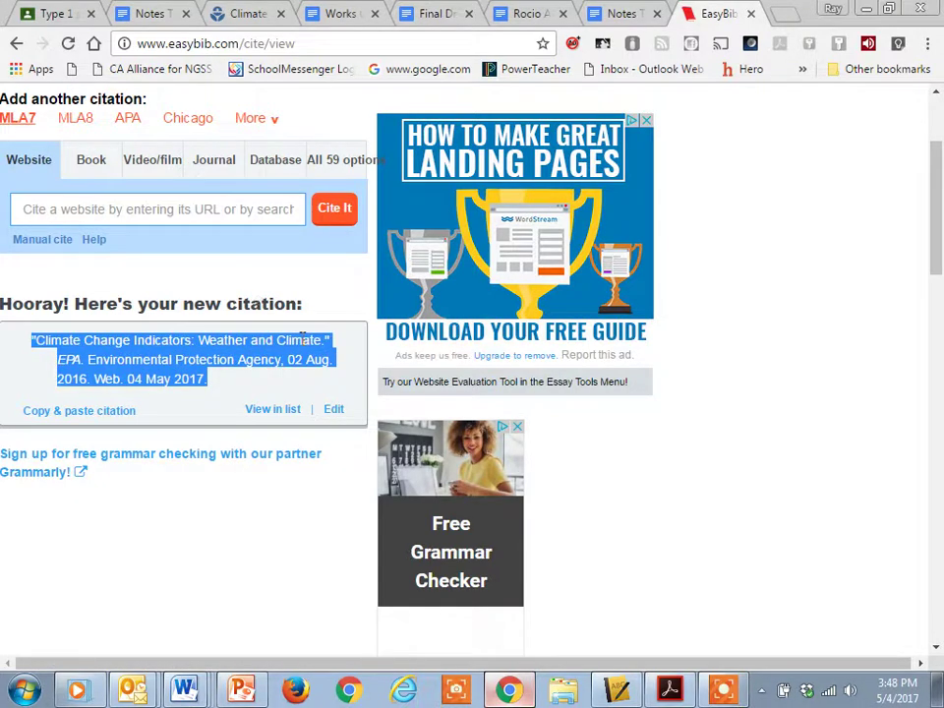
{"action": "left_click", "coordinate": [67, 420]}
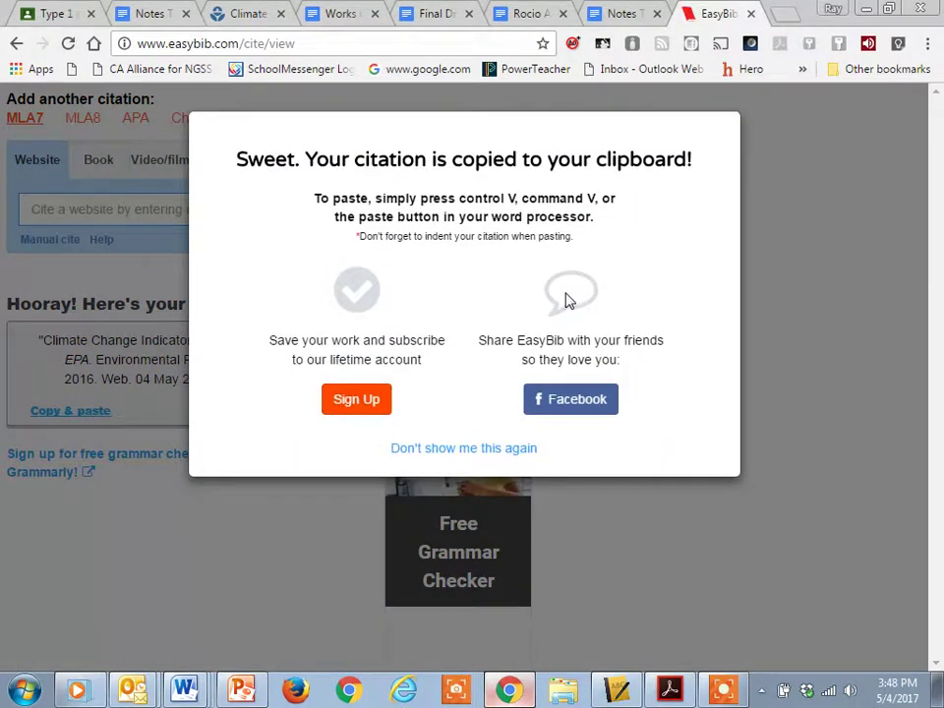
{"action": "left_click", "coordinate": [467, 448]}
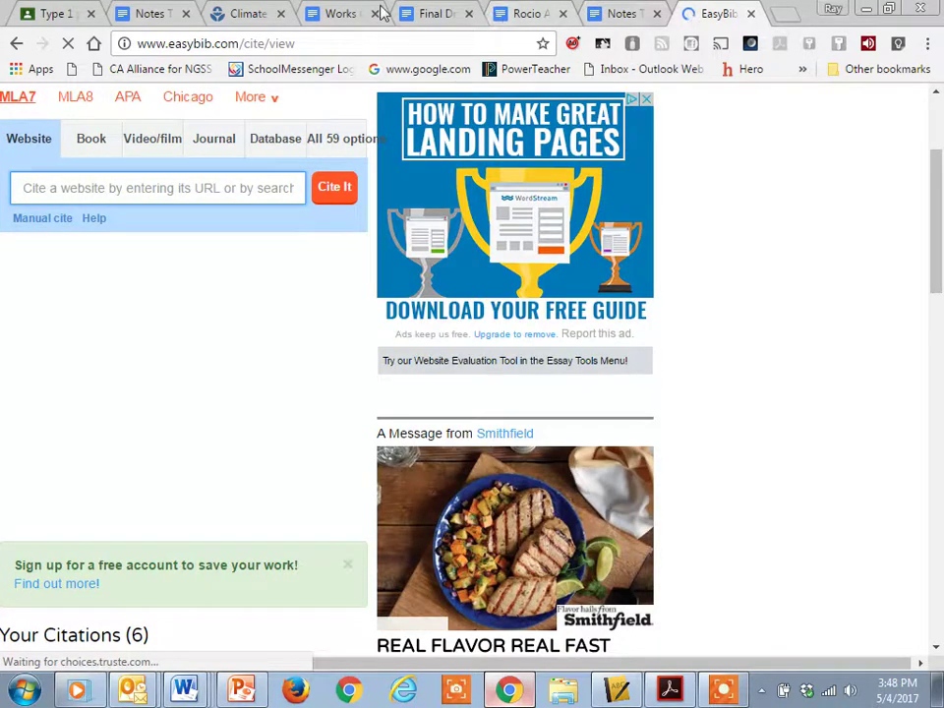
Step: Paste the EPA citation without formatting onto the empty line in Works Cited
{"action": "left_click", "coordinate": [326, 11]}
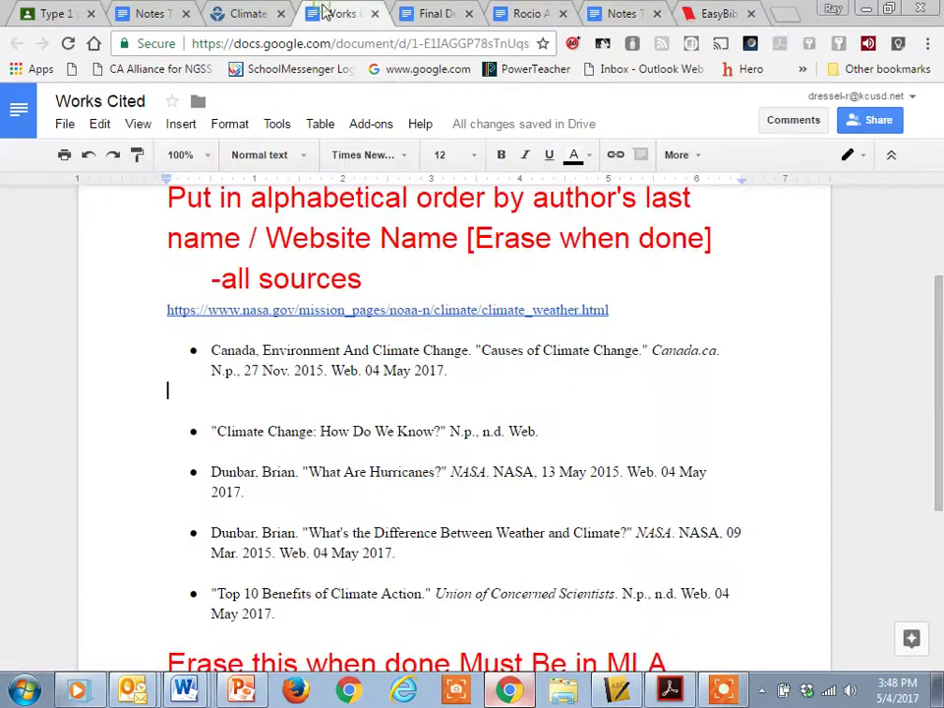
{"action": "right_click", "coordinate": [224, 403]}
{"action": "left_click", "coordinate": [257, 196]}
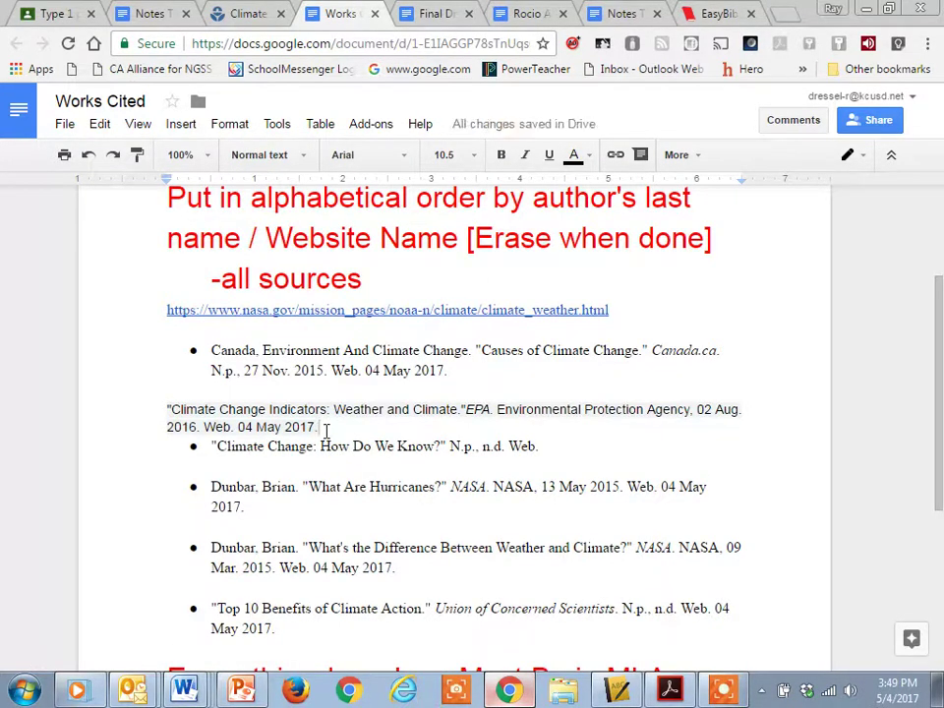
{"action": "key", "text": "ctrl+z"}
{"action": "right_click", "coordinate": [239, 406]}
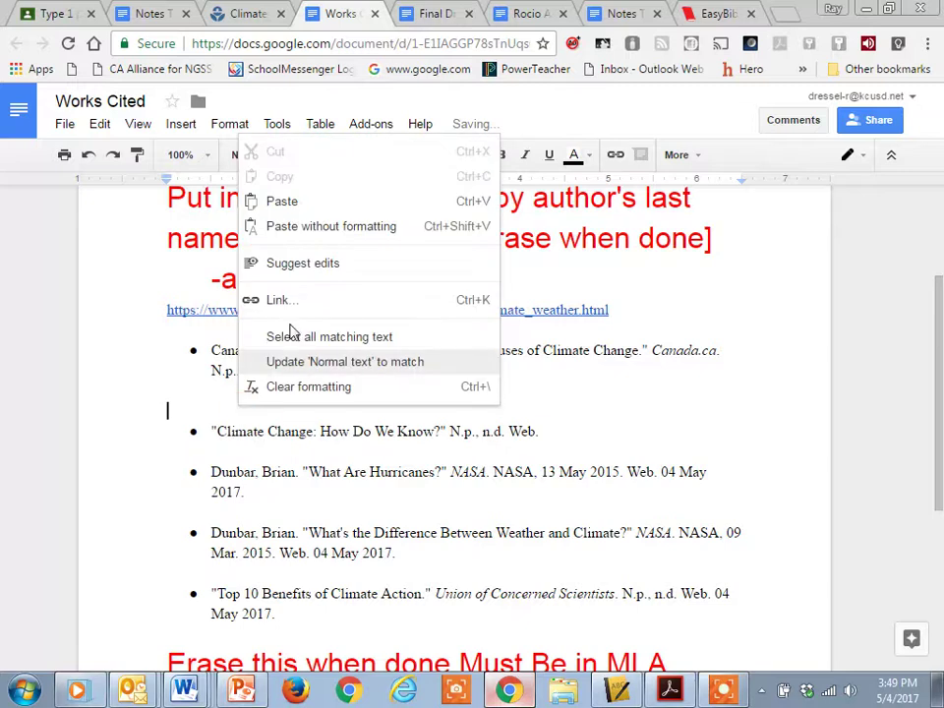
{"action": "left_click", "coordinate": [251, 200]}
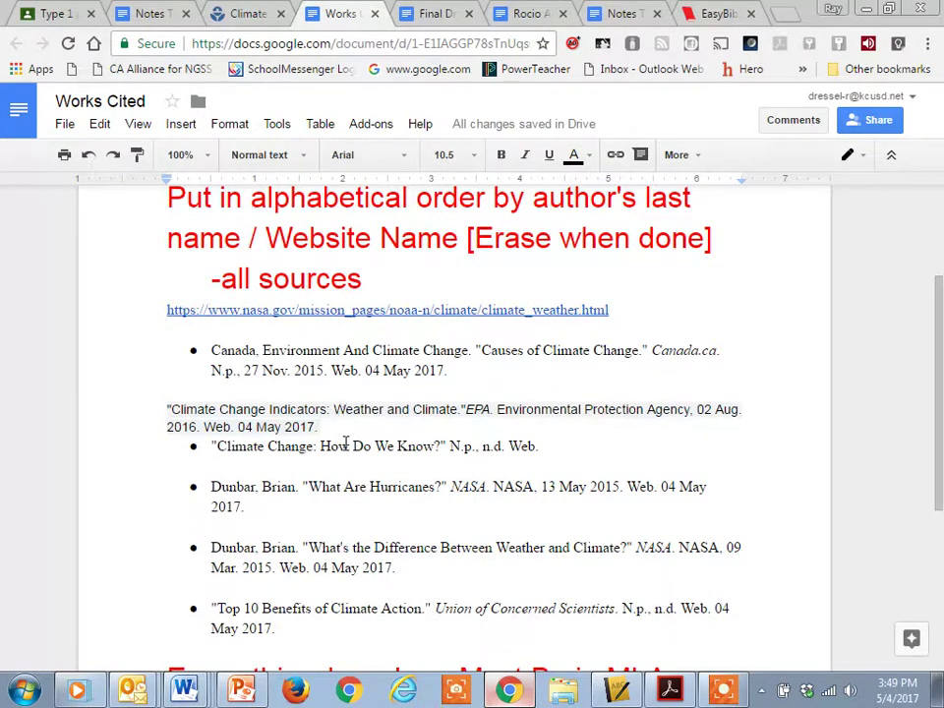
{"action": "key", "text": "ctrl+z"}
{"action": "right_click", "coordinate": [194, 403]}
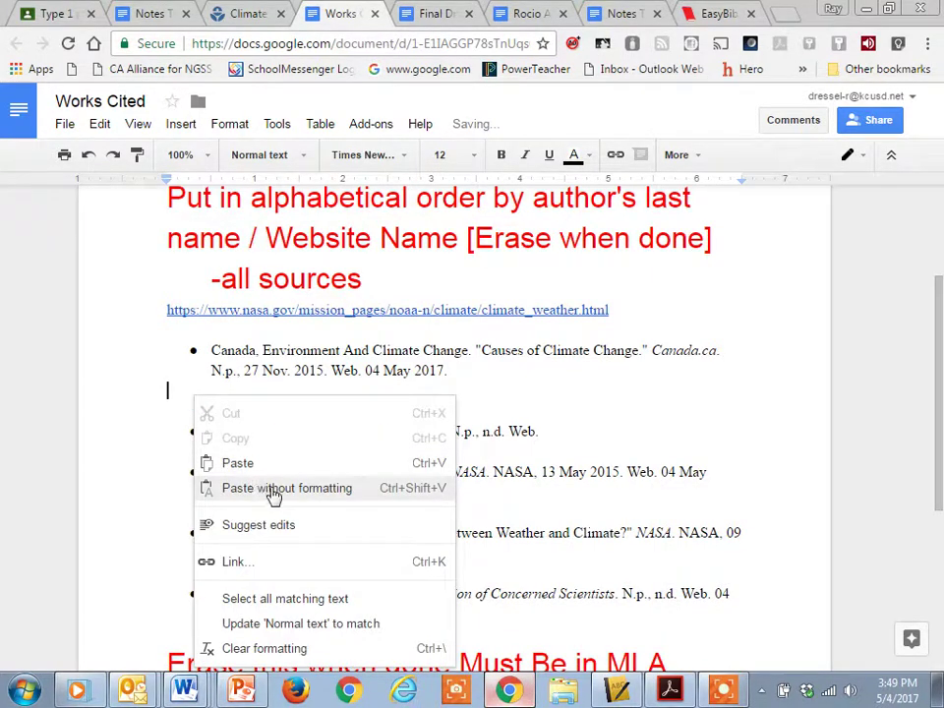
{"action": "left_click", "coordinate": [272, 488]}
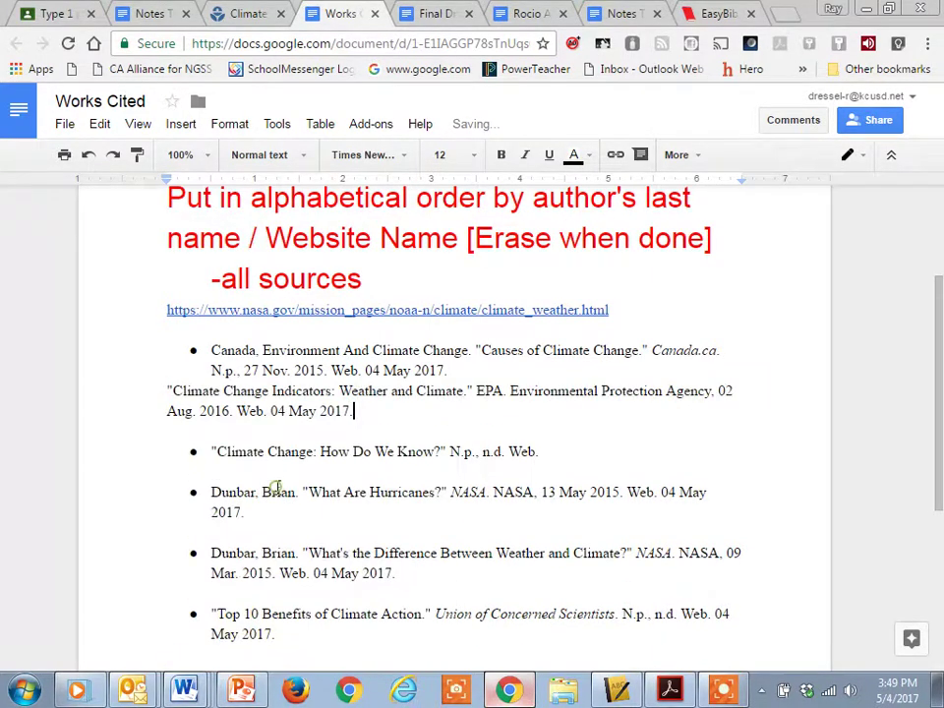
Step: Add a new unbulleted line after the Canada citation
{"action": "left_click", "coordinate": [447, 370]}
{"action": "key", "text": "Return"}
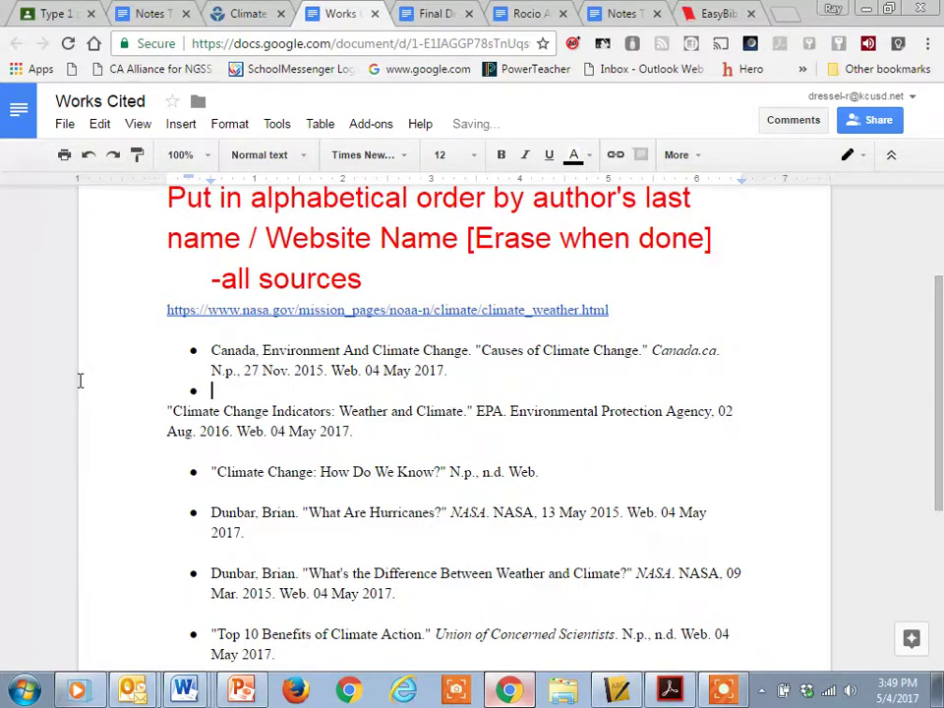
{"action": "key", "text": "BackSpace"}
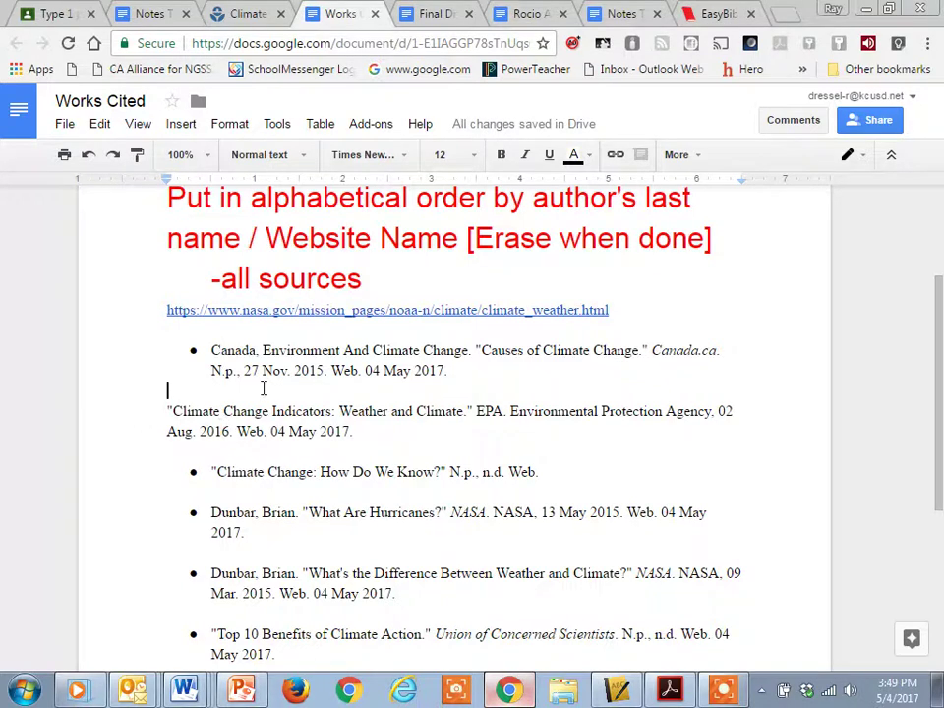
Step: Copy the EPA web address and paste it as a link above the EPA citation
{"action": "left_click", "coordinate": [246, 13]}
{"action": "left_click", "coordinate": [265, 43]}
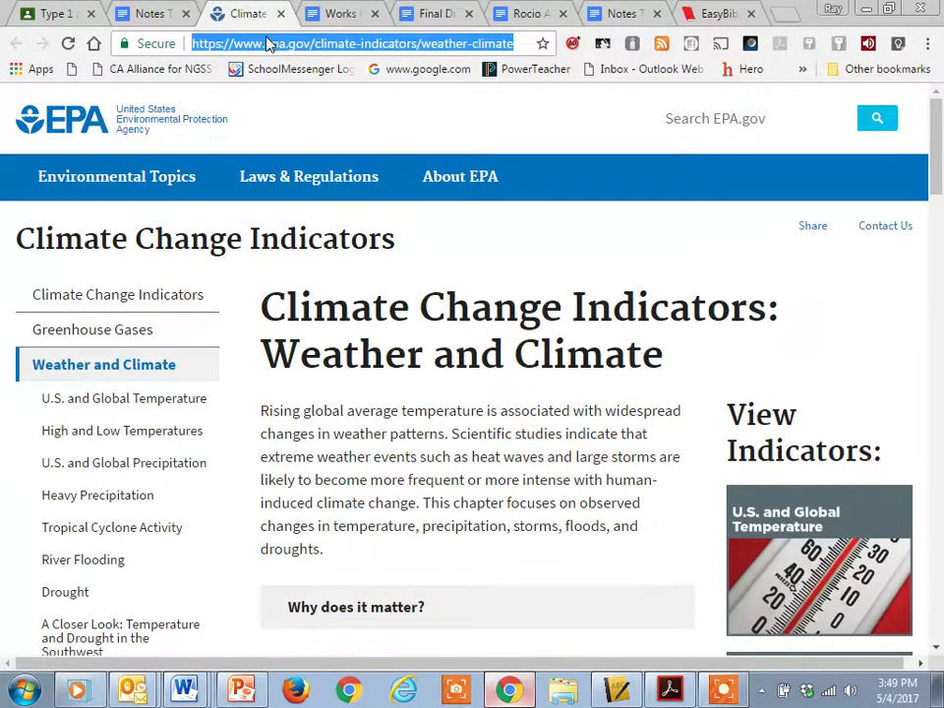
{"action": "left_click", "coordinate": [448, 13]}
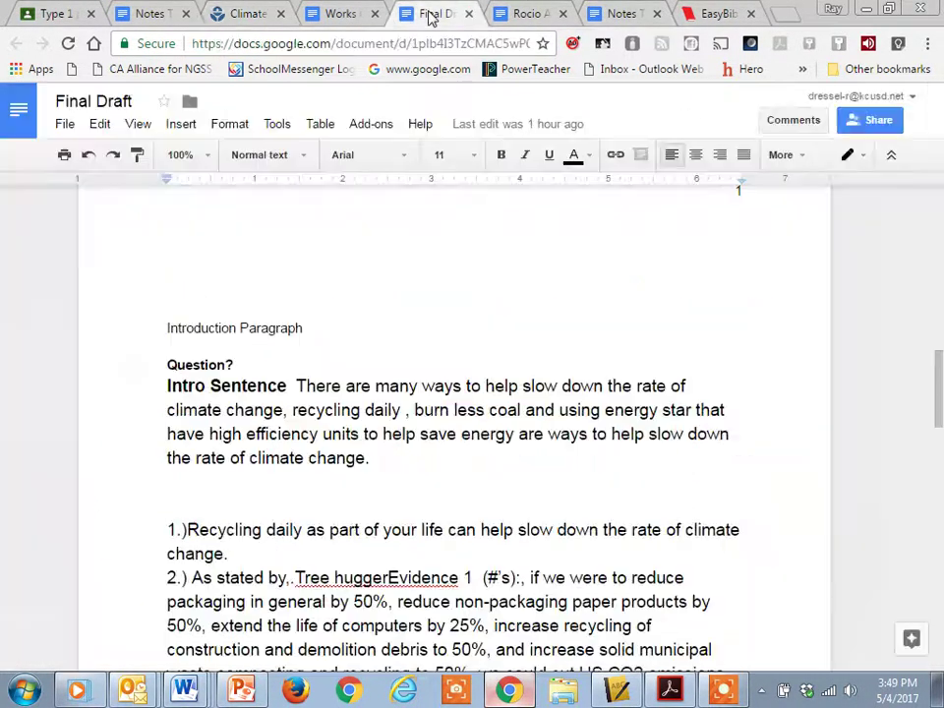
{"action": "left_click", "coordinate": [502, 14]}
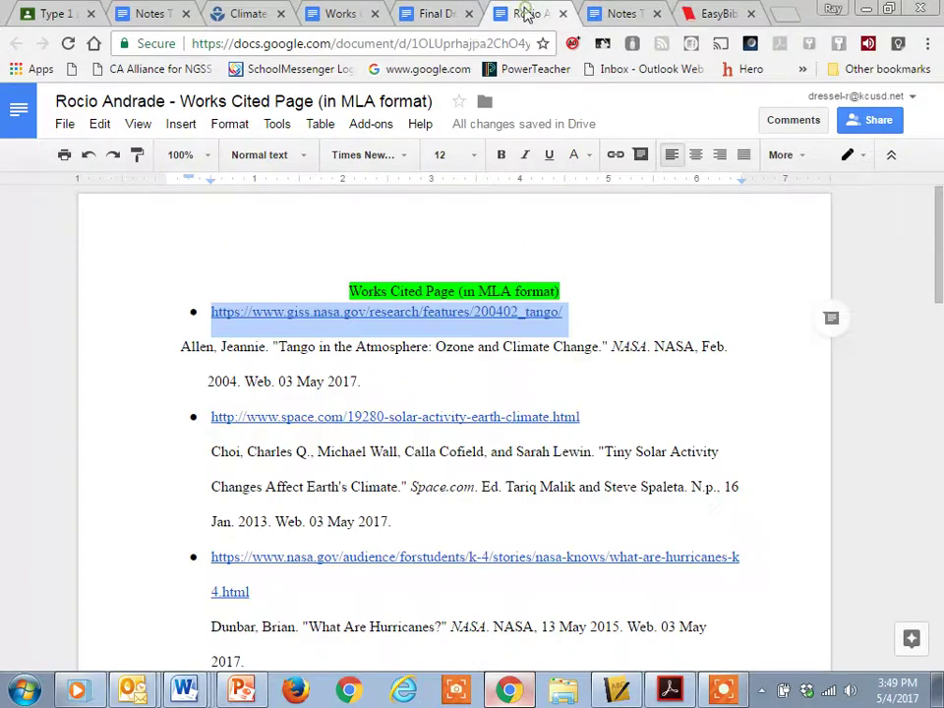
{"action": "left_click", "coordinate": [622, 14]}
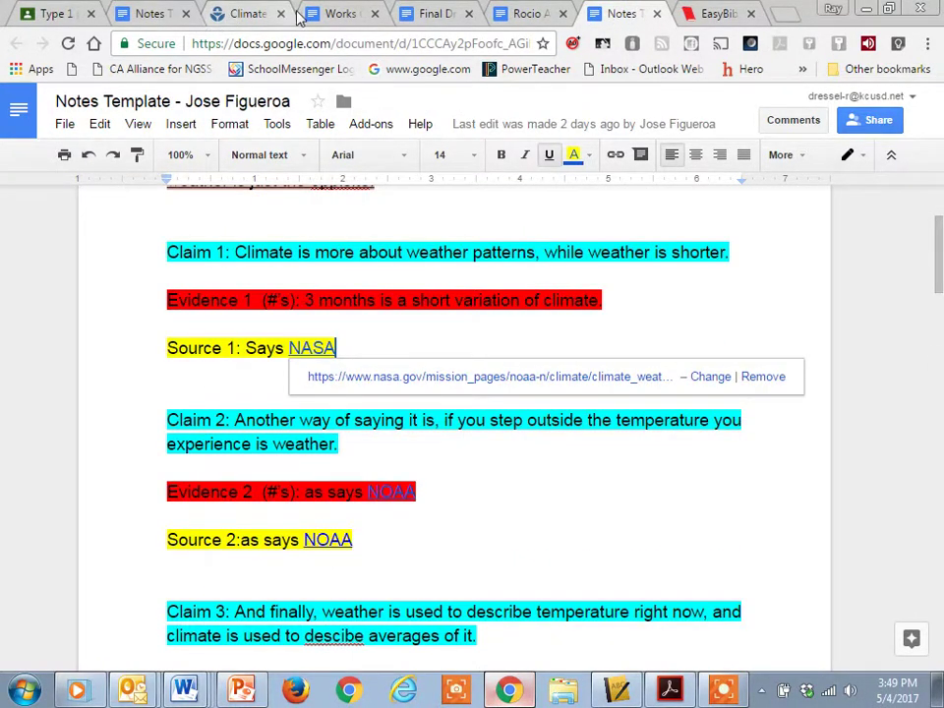
{"action": "left_click", "coordinate": [340, 15]}
{"action": "key", "text": "ctrl+v"}
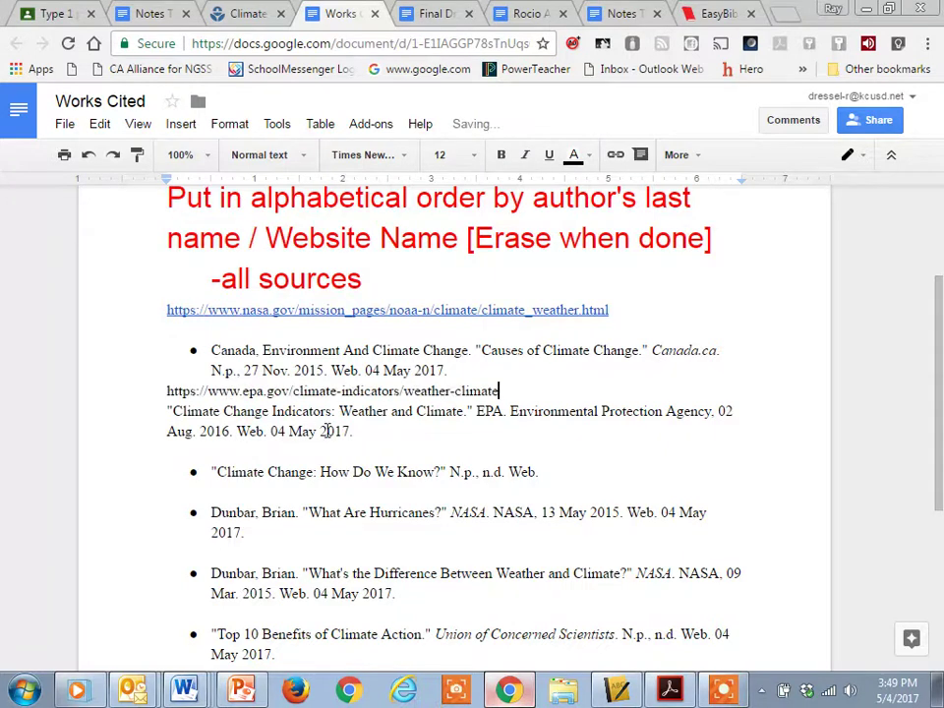
{"action": "key", "text": "Return"}
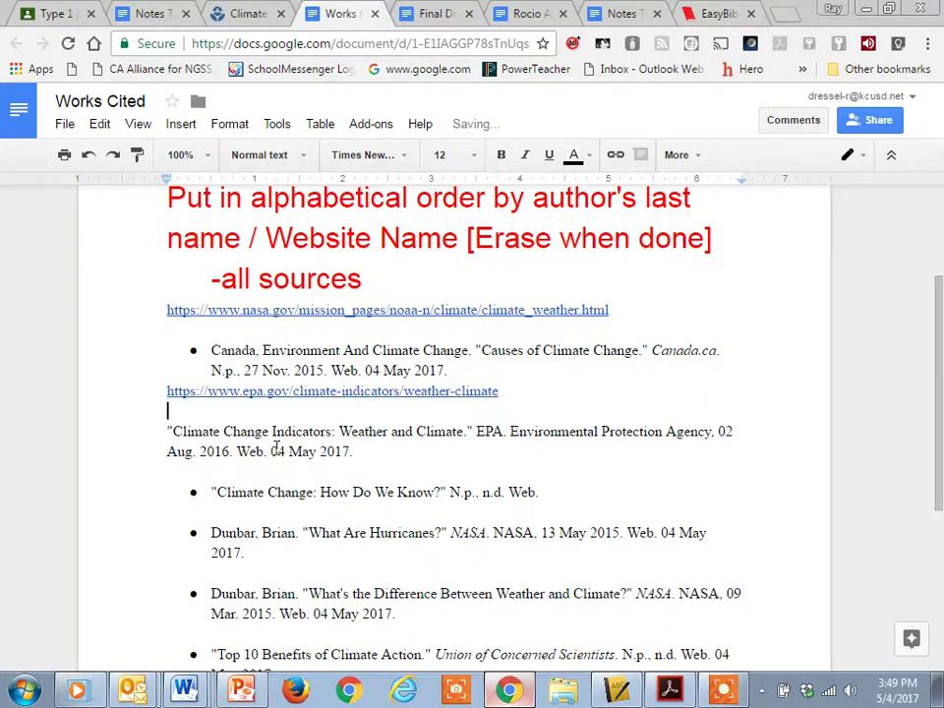
Step: Leave a blank unbulleted line between the Canada entry and the EPA link
{"action": "left_click", "coordinate": [445, 370]}
{"action": "key", "text": "Return"}
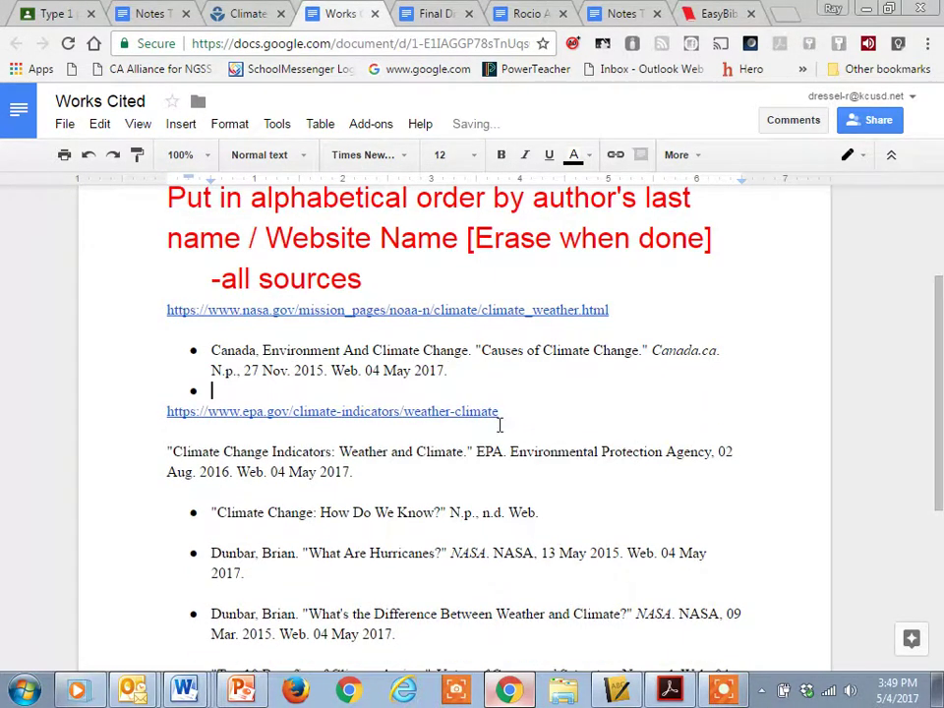
{"action": "key", "text": "BackSpace"}
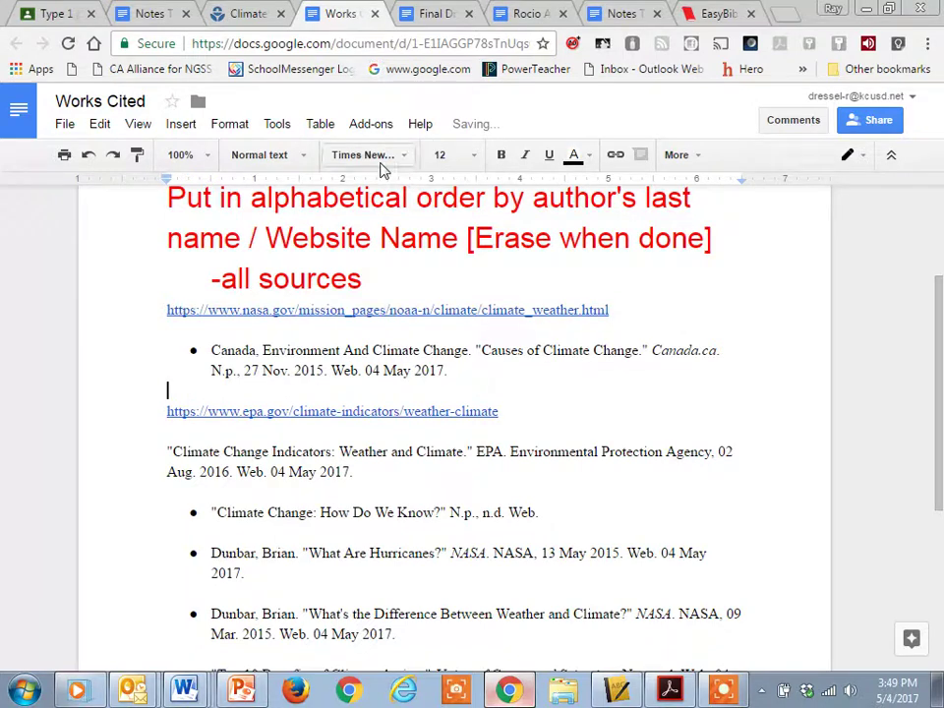
Step: Look through the example 'Works Cited Page (in MLA format)' doc's linked entries
{"action": "left_click", "coordinate": [518, 10]}
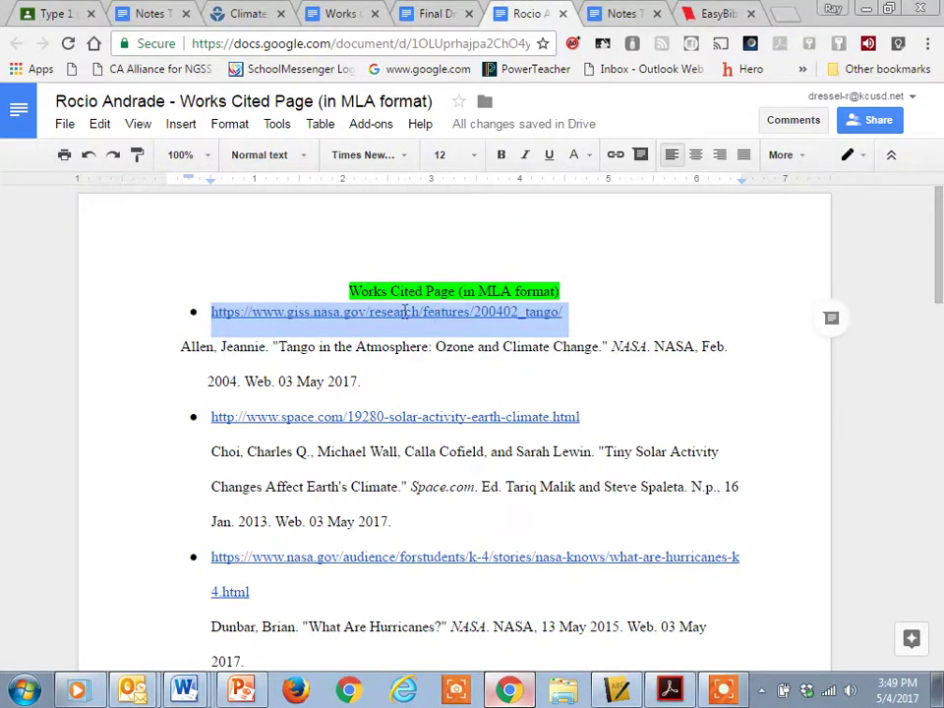
{"action": "scroll", "coordinate": [414, 311], "scroll_direction": "down", "scroll_amount": 2}
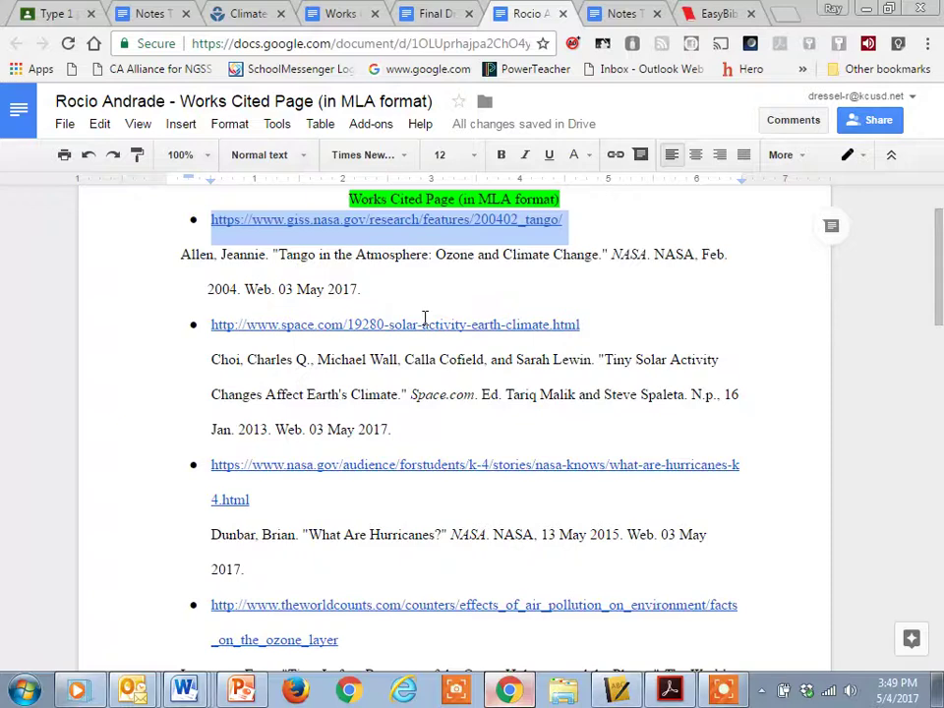